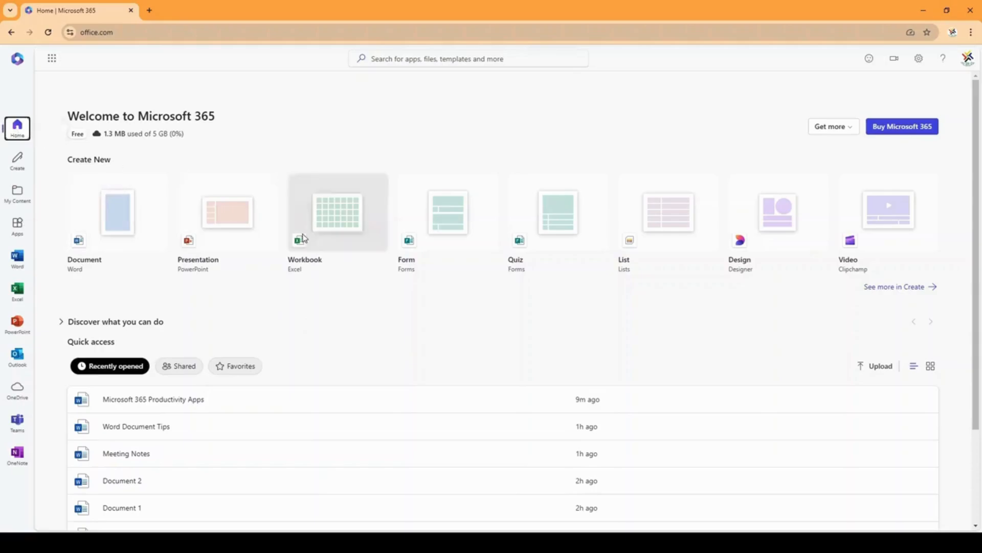
# Open Excel's full template gallery and preview the Welcome to Excel for the web template.
pyautogui.click(15, 293)
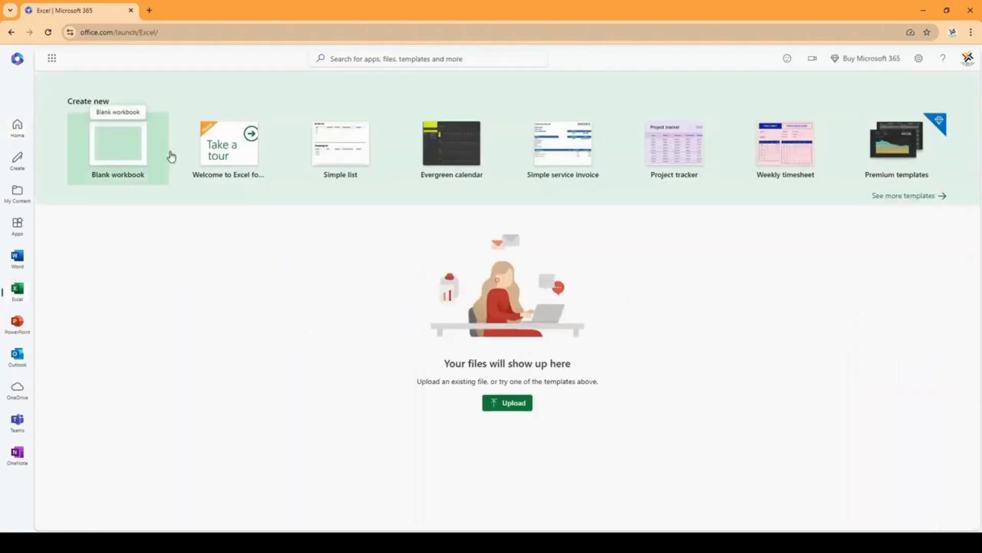
pyautogui.click(890, 198)
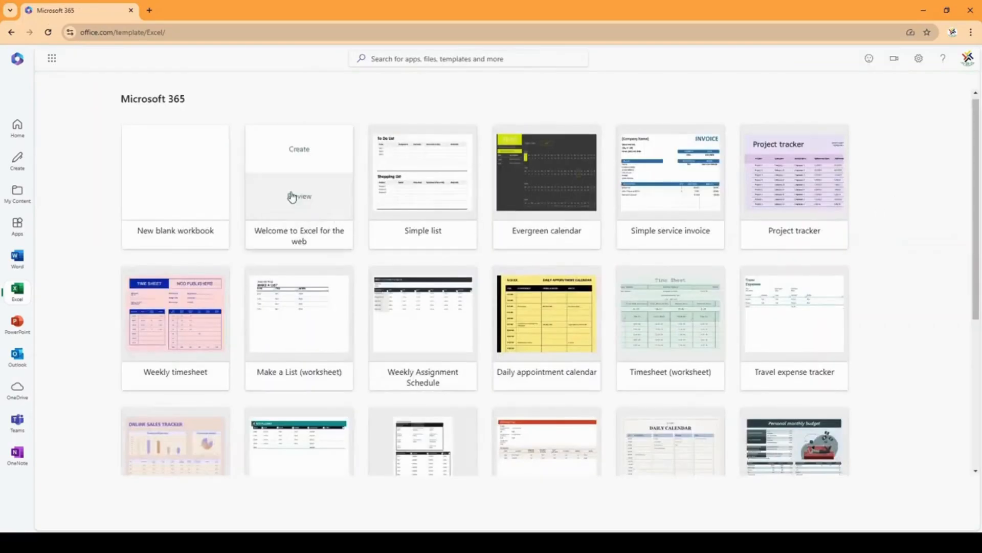
pyautogui.click(293, 196)
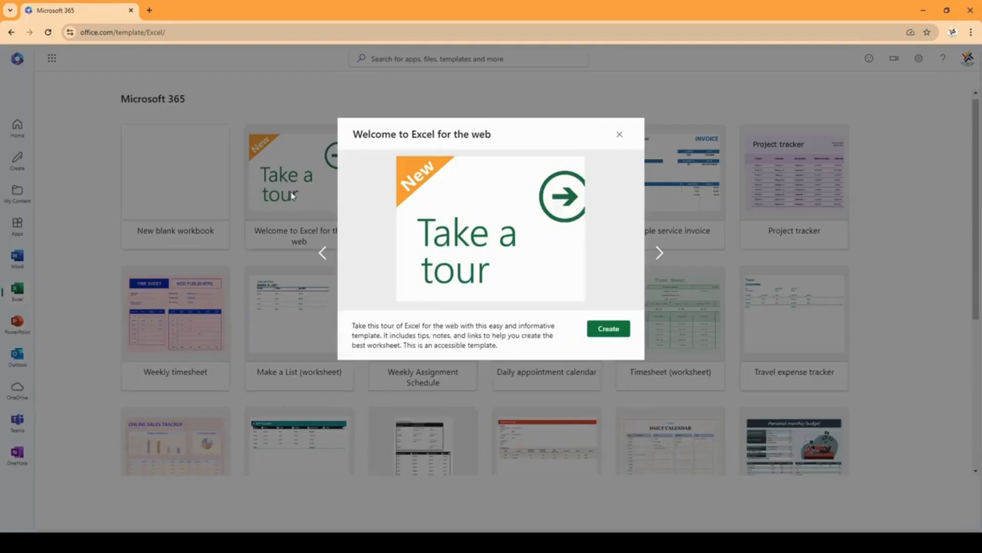
# Look through the previews of all the Excel templates one after another, and close the preview.
pyautogui.click(659, 253)
pyautogui.click(659, 254)
pyautogui.click(658, 253)
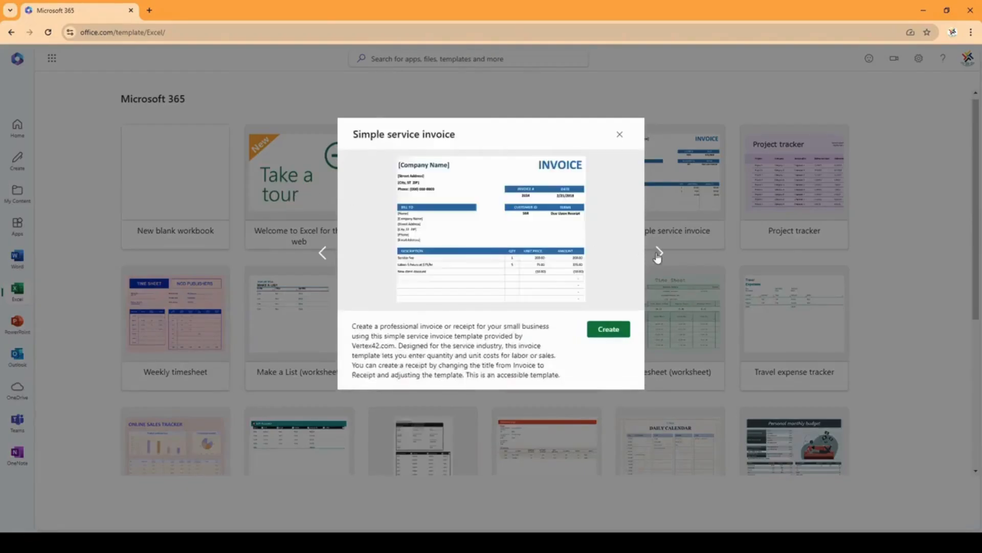
pyautogui.click(658, 253)
pyautogui.click(658, 253)
pyautogui.click(658, 253)
pyautogui.click(659, 253)
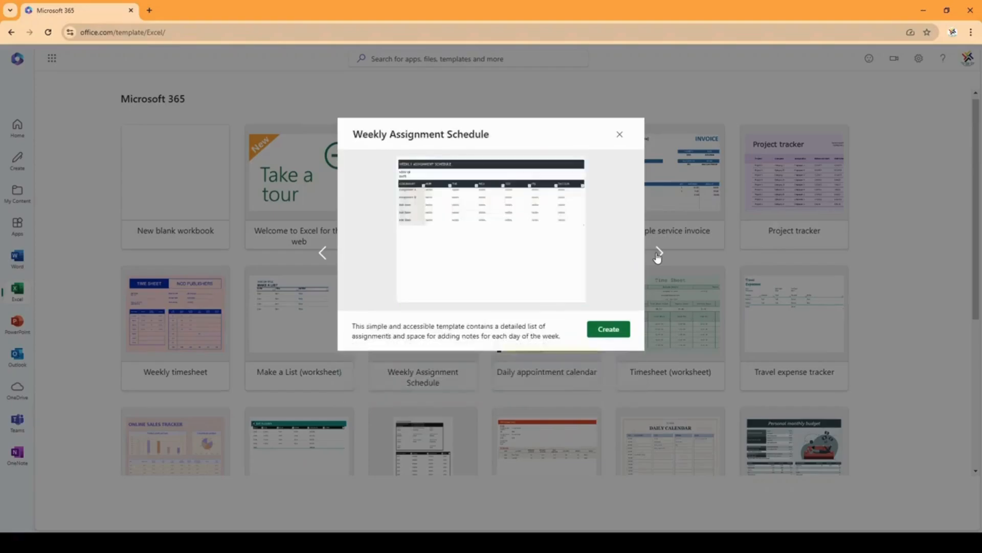
pyautogui.click(659, 254)
pyautogui.click(659, 253)
pyautogui.click(659, 254)
pyautogui.click(659, 253)
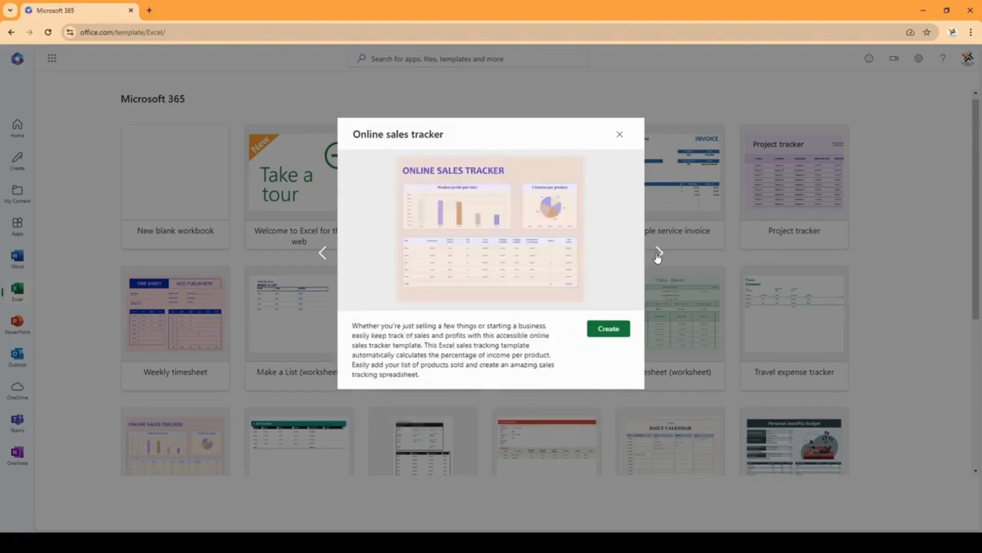
pyautogui.click(658, 253)
pyautogui.click(658, 254)
pyautogui.click(659, 253)
pyautogui.click(659, 254)
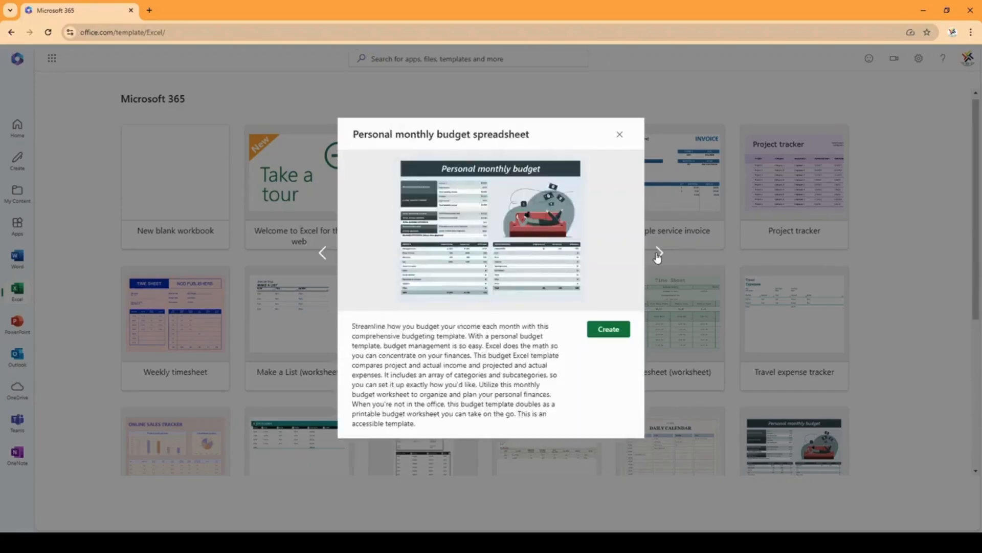
pyautogui.click(658, 253)
pyautogui.click(658, 254)
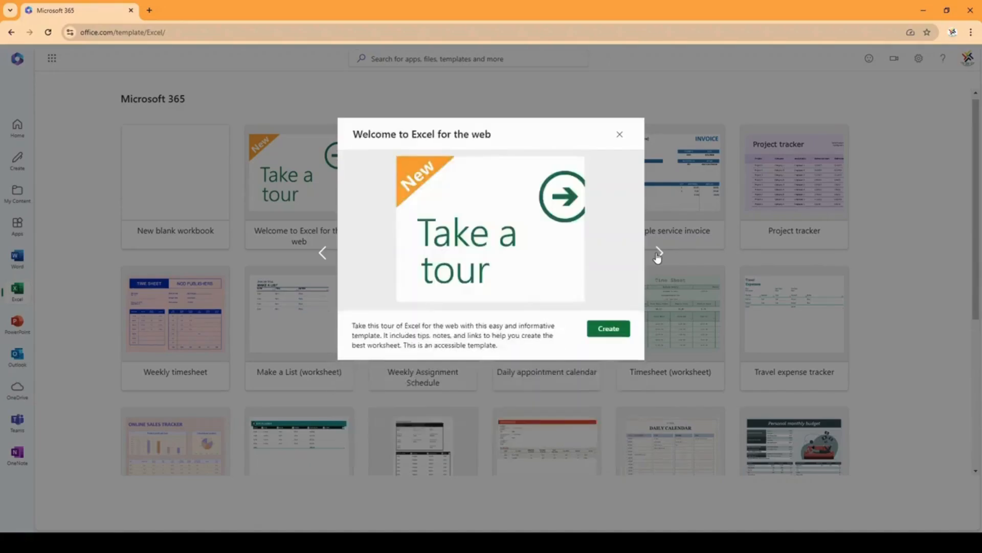
pyautogui.click(619, 135)
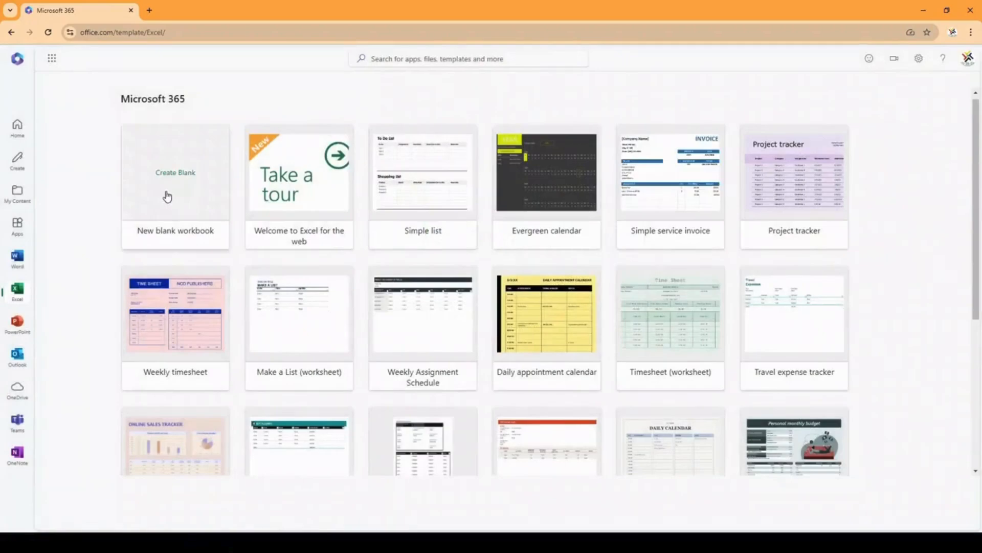
# Create a new blank Excel workbook from the Create page.
pyautogui.click(17, 158)
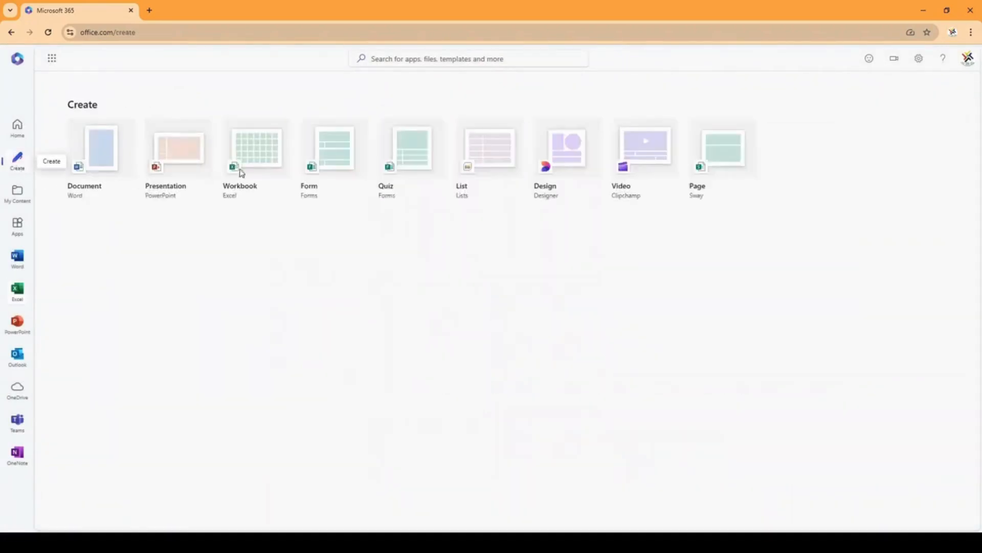
pyautogui.doubleClick(246, 187)
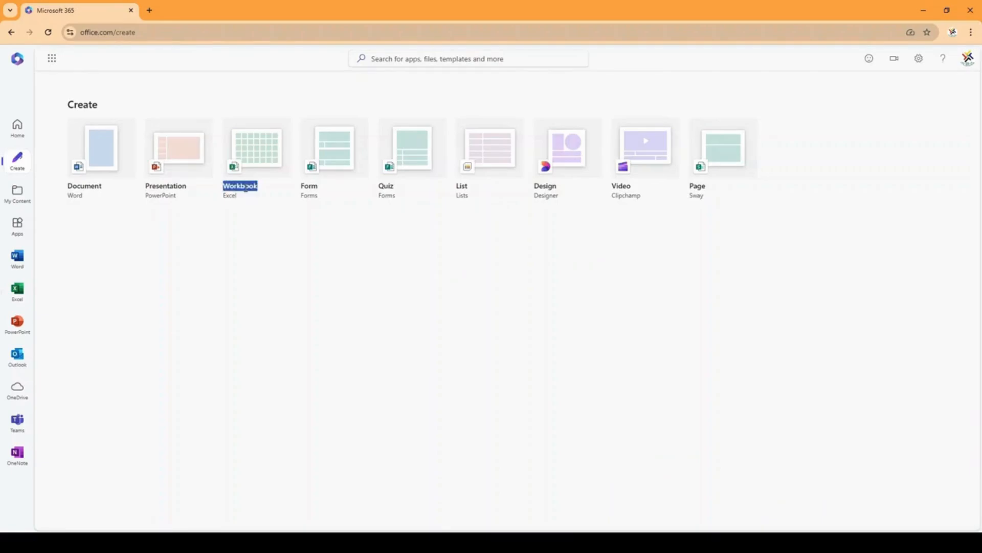
pyautogui.click(271, 149)
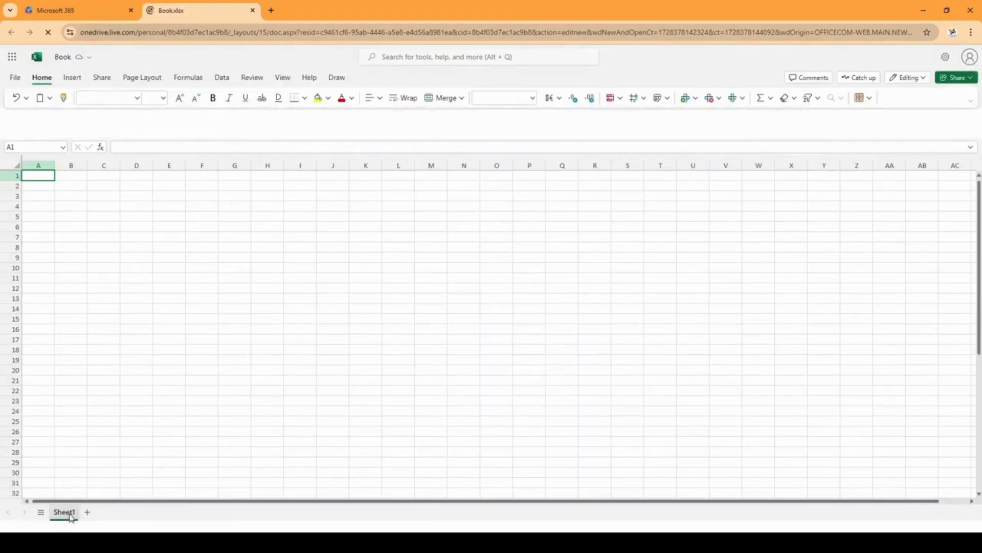
# Rename the workbook file as Workbook1.
pyautogui.click(63, 57)
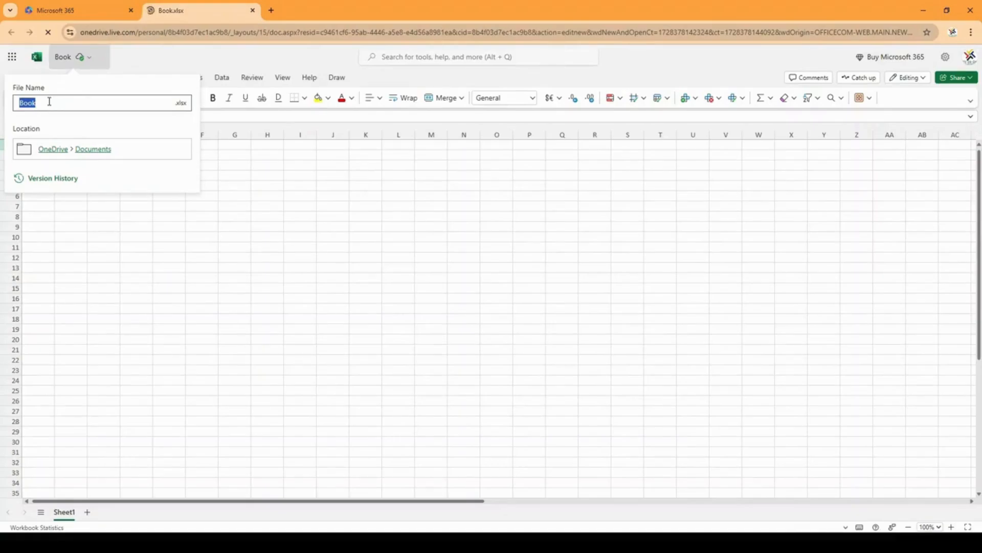
pyautogui.write('Workb')
pyautogui.doubleClick(182, 104)
pyautogui.click(159, 225)
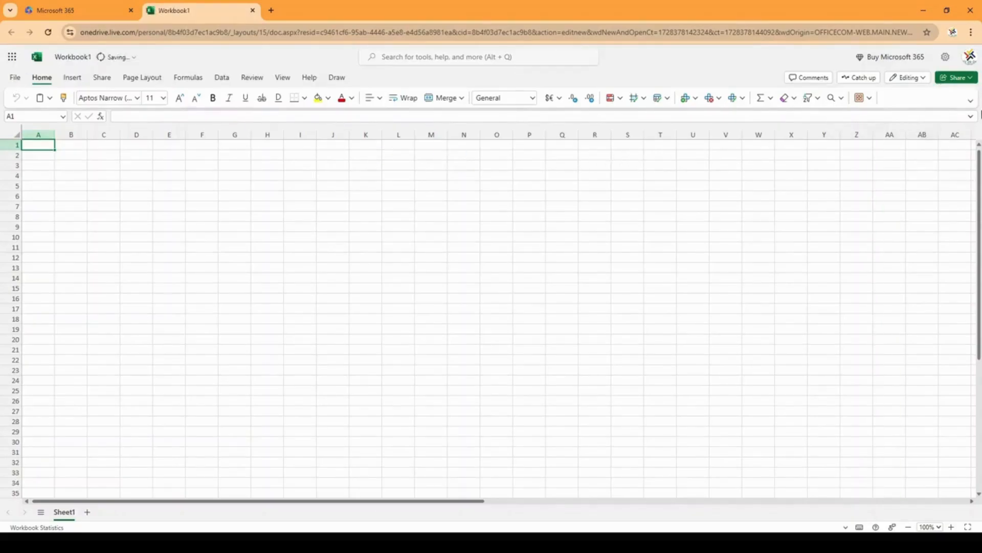
# Set the ribbon layout to Classic Ribbon and check the ribbon display options.
pyautogui.click(970, 107)
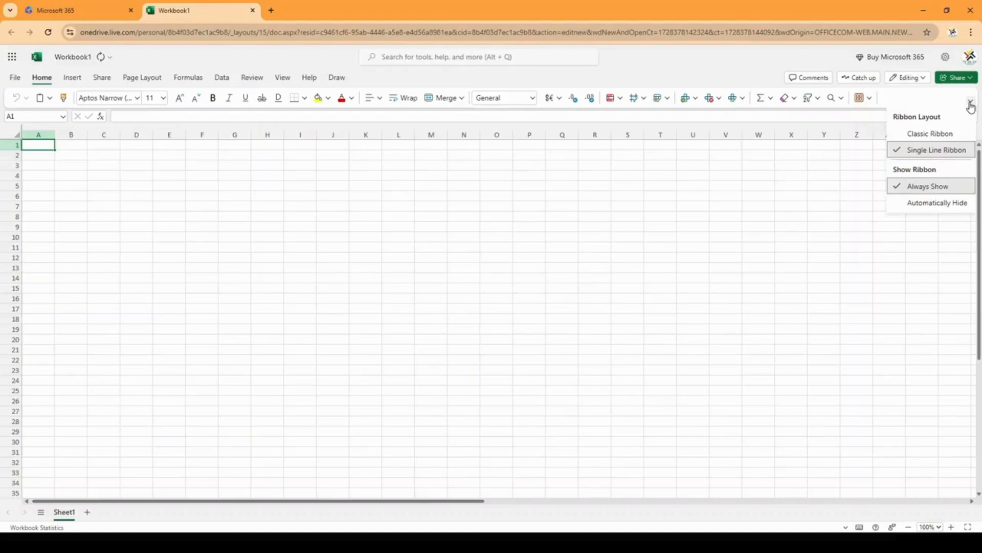
pyautogui.click(930, 135)
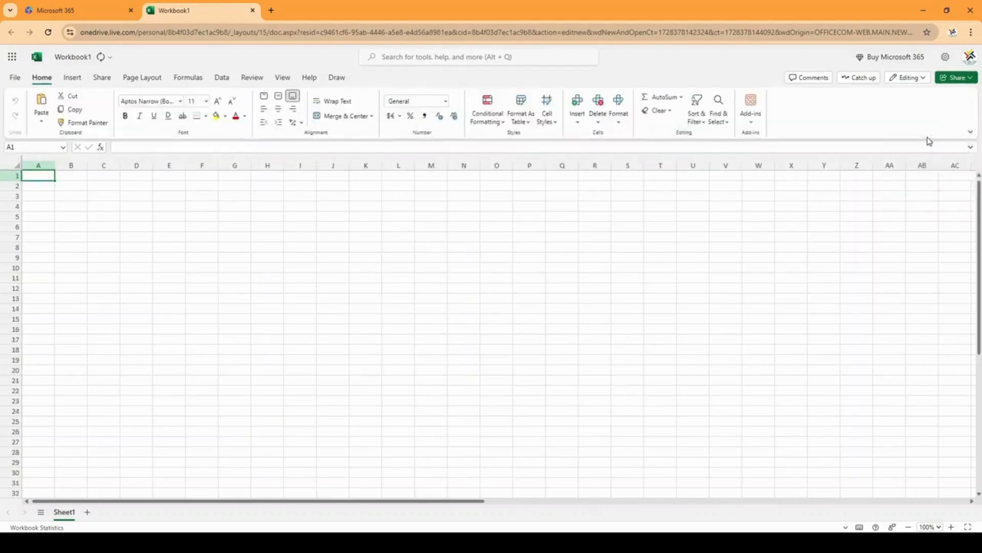
pyautogui.click(970, 131)
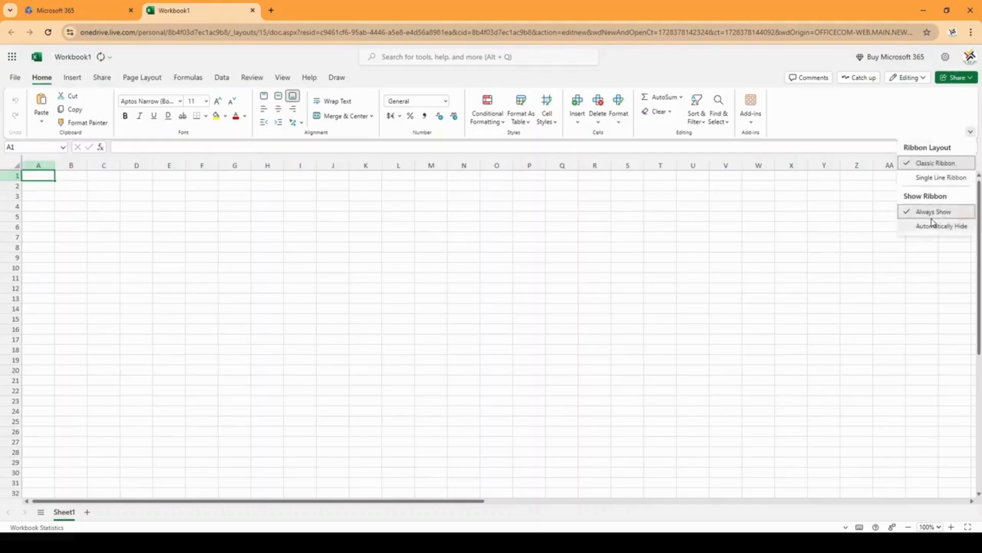
pyautogui.click(826, 205)
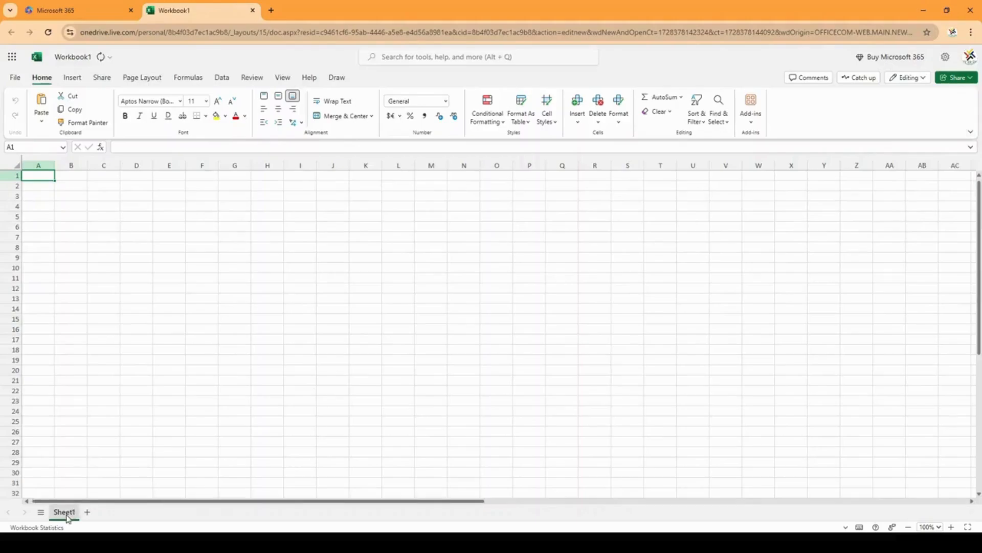
# Add three new worksheets to the workbook and return to Sheet1.
pyautogui.click(41, 514)
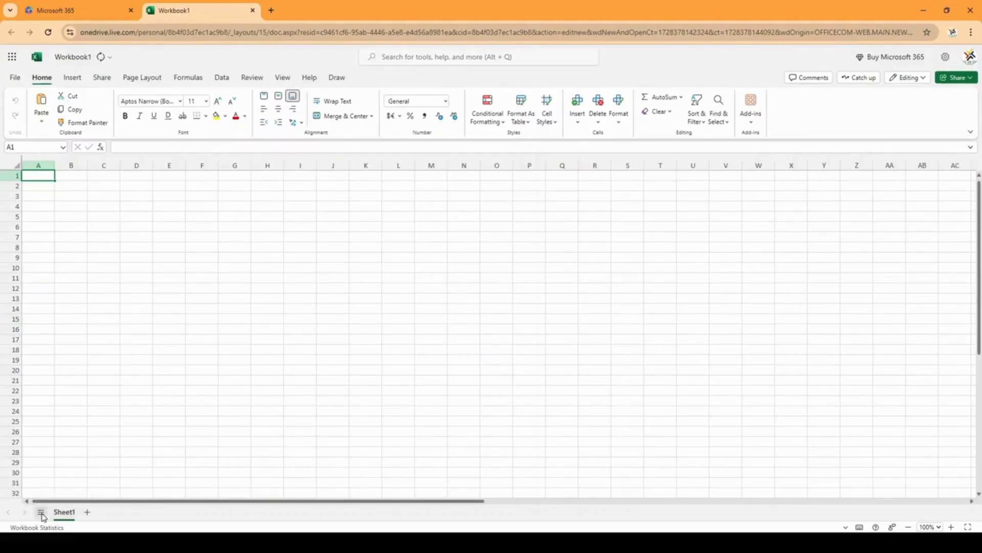
pyautogui.click(87, 512)
pyautogui.click(119, 511)
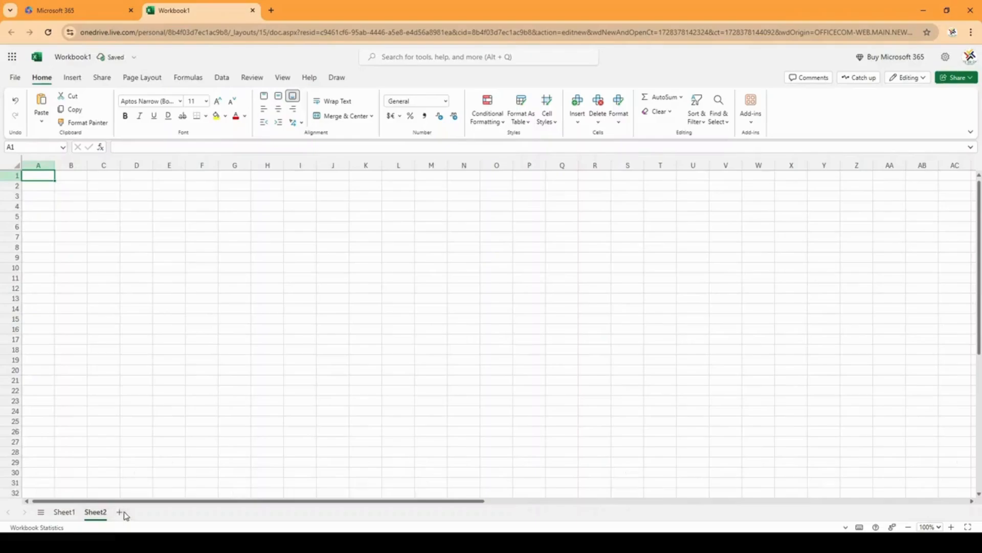
pyautogui.click(150, 512)
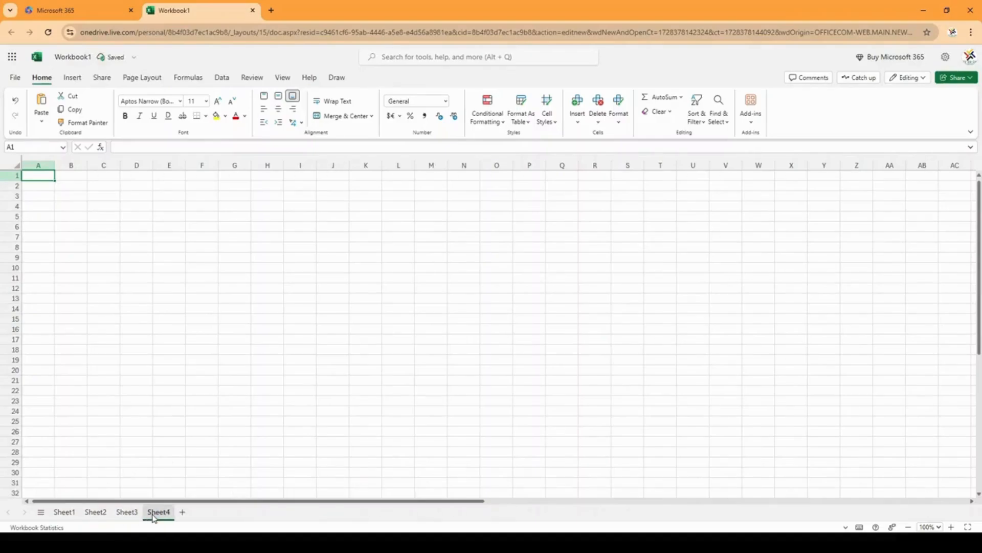
pyautogui.click(65, 513)
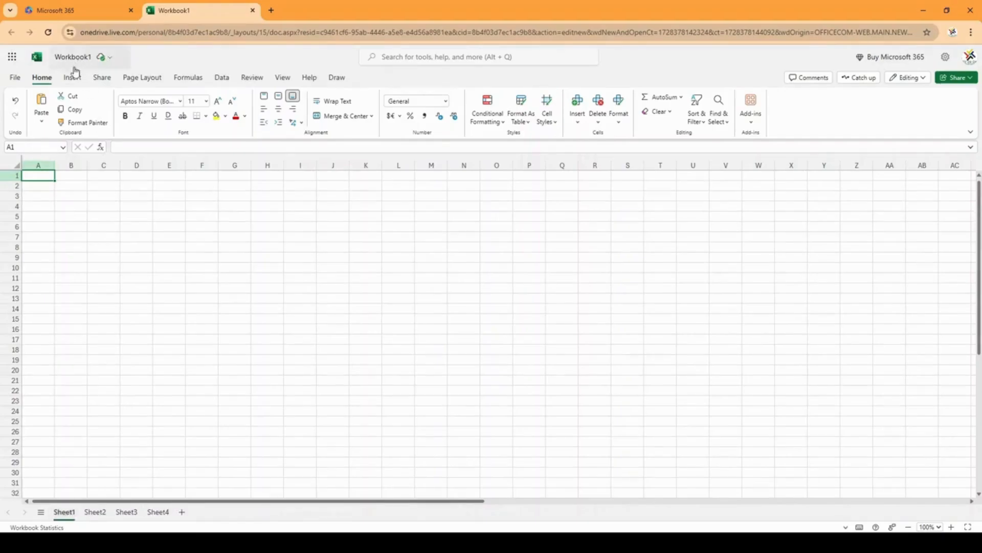
# Select entire columns A, B and C one at a time, followed by entire rows 1 through 4.
pyautogui.click(44, 164)
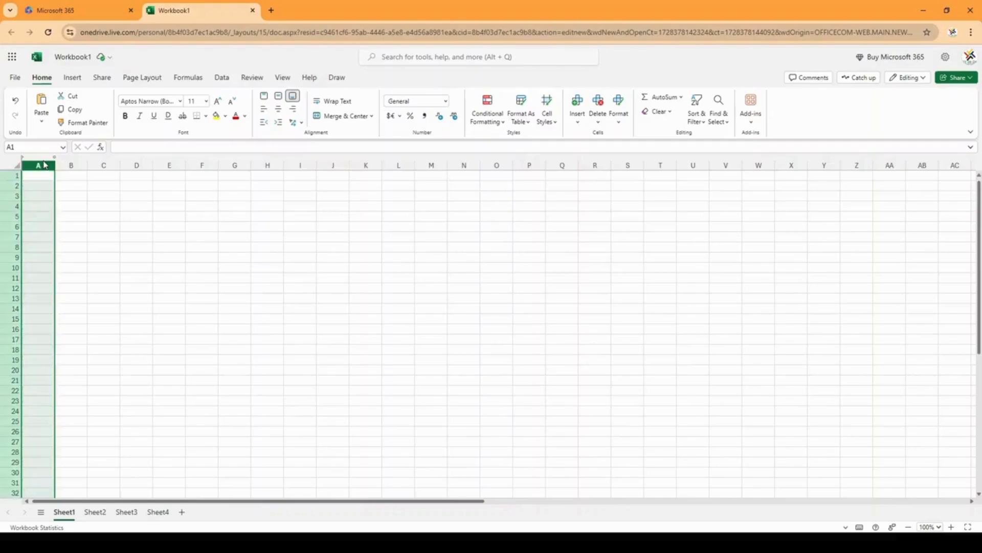
pyautogui.click(72, 165)
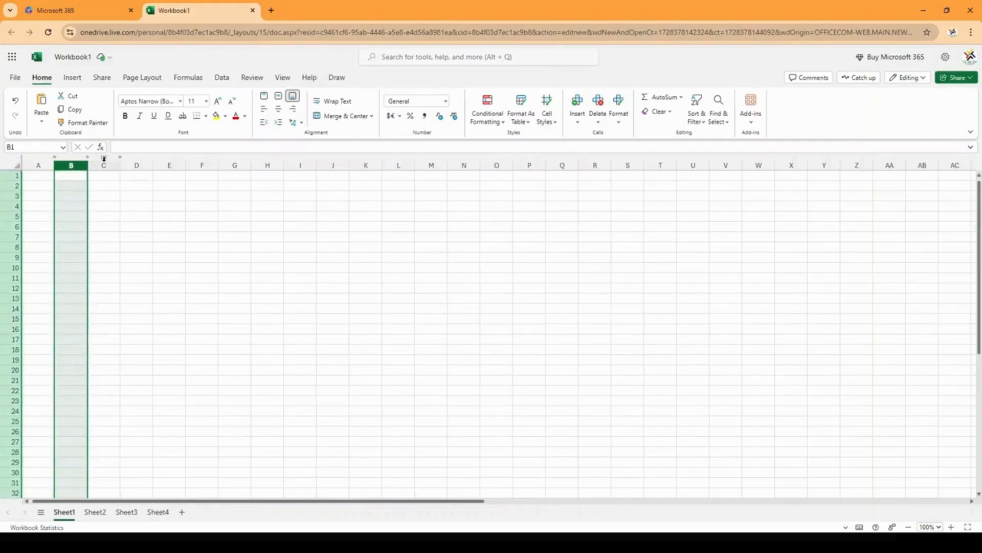
pyautogui.click(104, 160)
pyautogui.click(12, 176)
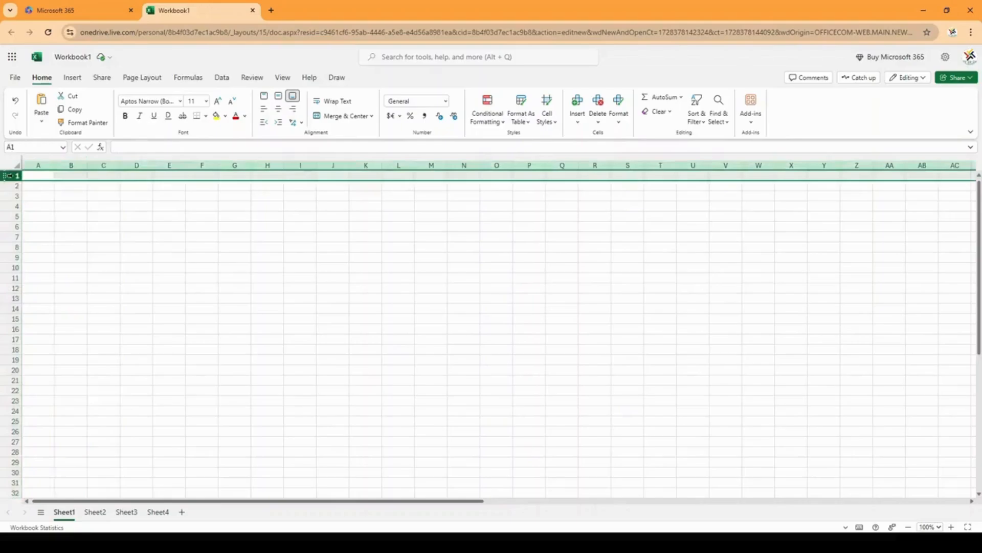
pyautogui.click(9, 187)
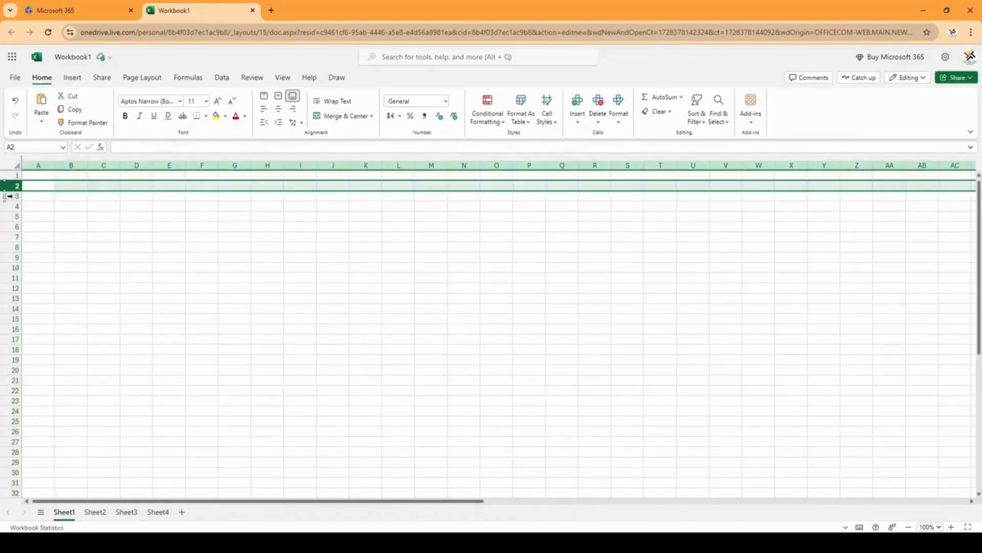
pyautogui.click(9, 196)
pyautogui.click(10, 207)
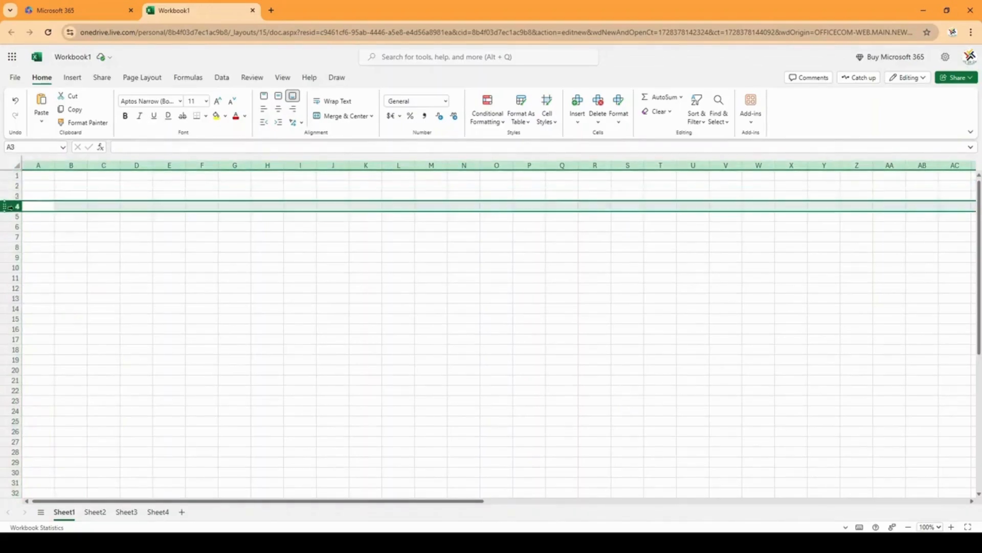
# Select cell A1 and move the active cell around the grid one cell at a time to B3.
pyautogui.click(44, 177)
pyautogui.press('Right')
pyautogui.press('Down')
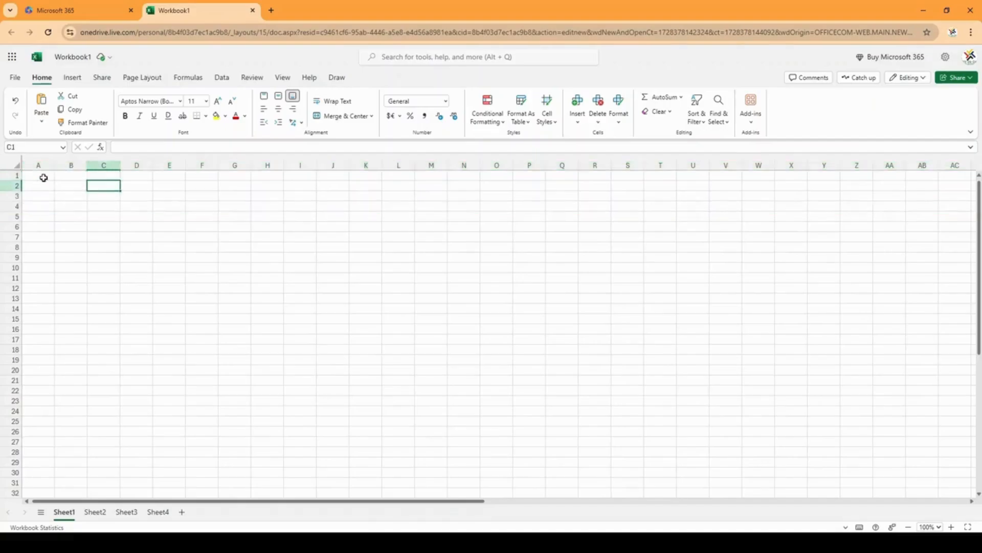
pyautogui.press('Down')
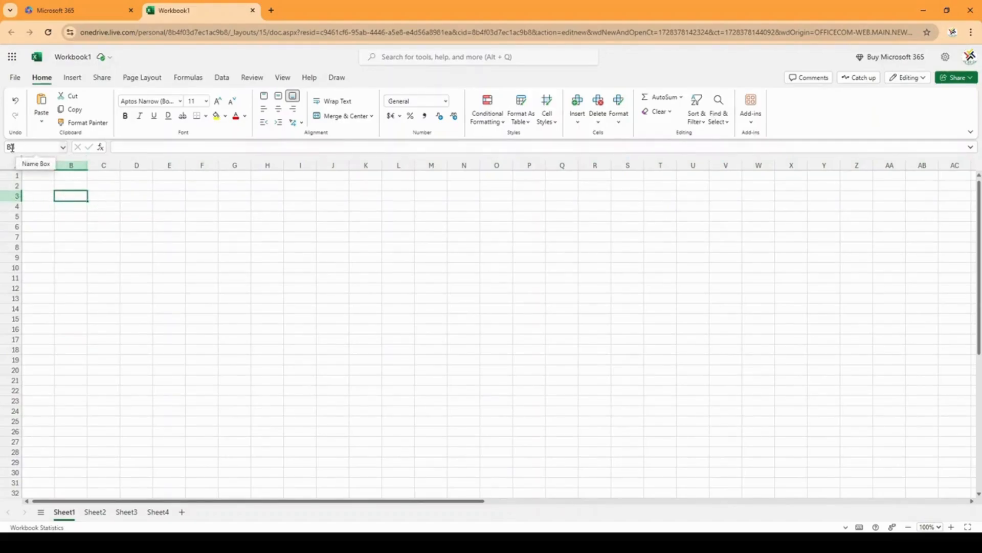
# Jump directly to cell S20 by entering its reference in the Name Box.
pyautogui.click(58, 148)
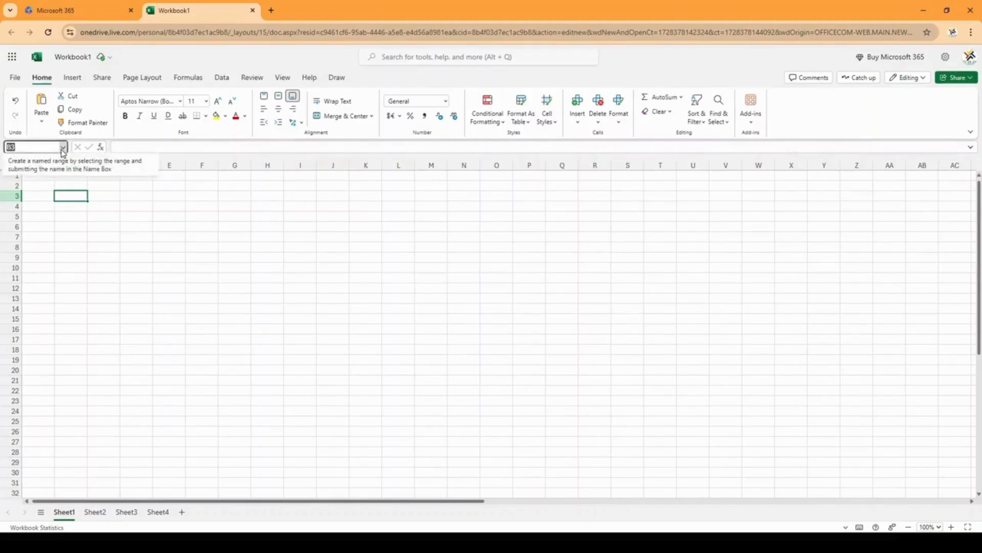
pyautogui.click(14, 147)
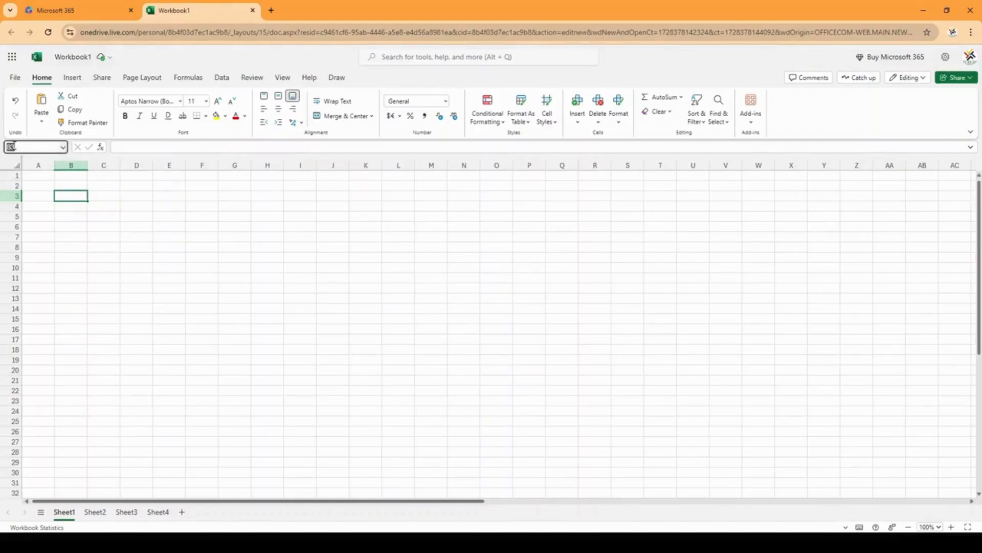
pyautogui.write('S')
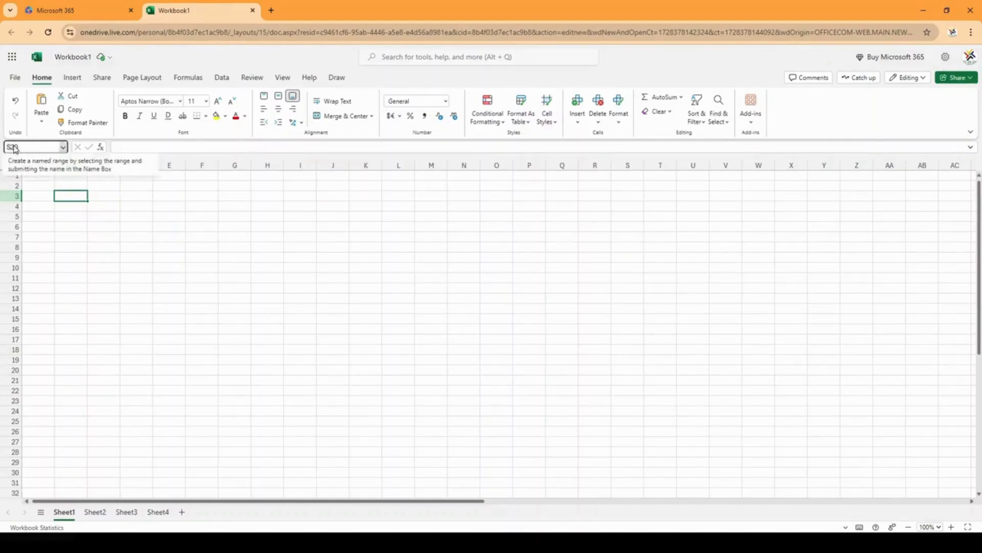
pyautogui.write('20')
pyautogui.press('Return')
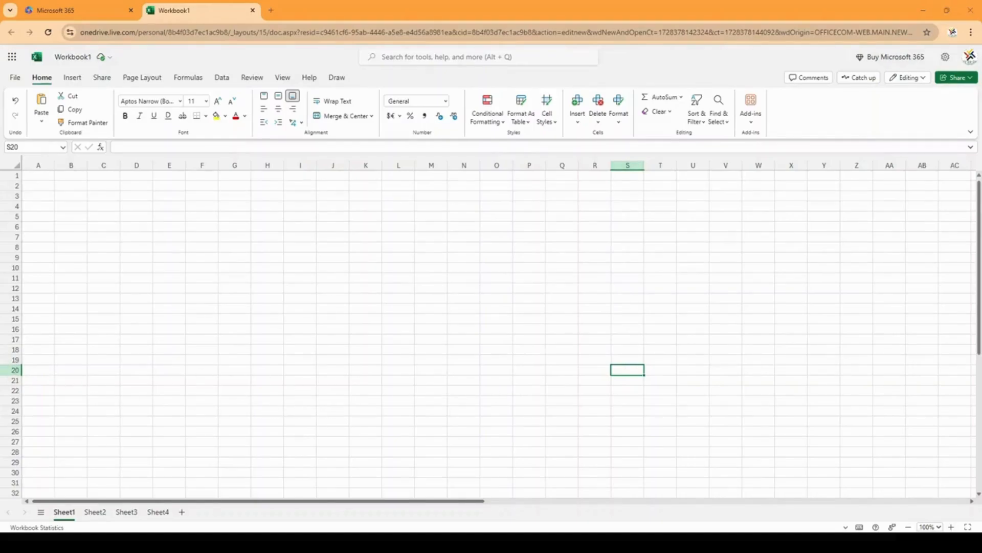
# Enter the text "This is a cell" in cell B2 of Sheet1.
pyautogui.click(98, 215)
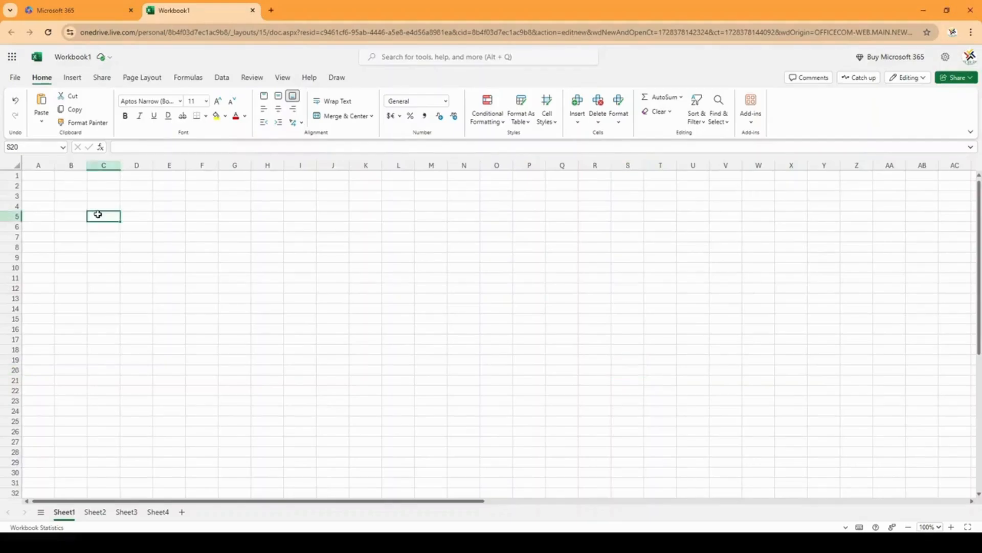
pyautogui.click(68, 184)
pyautogui.write('This is a')
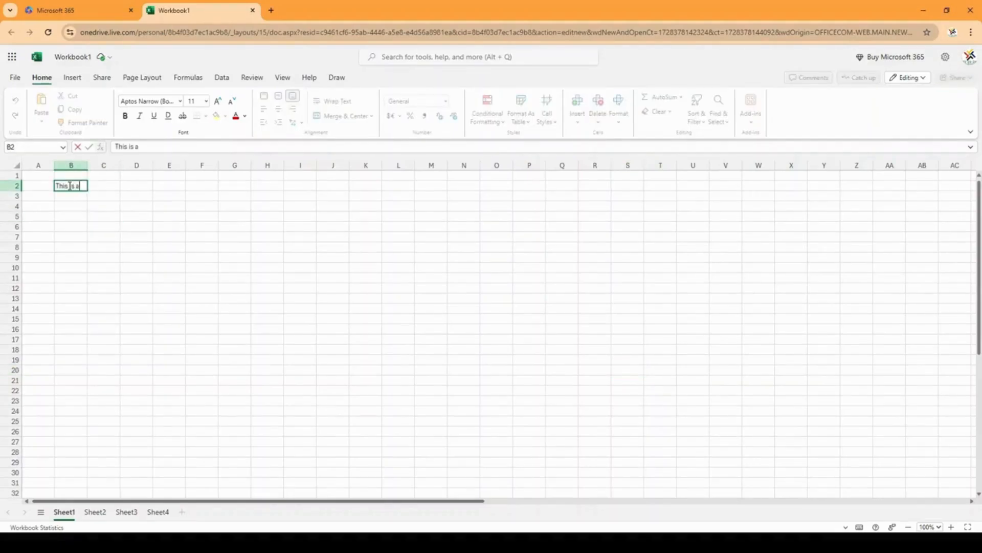
pyautogui.write(' cell')
pyautogui.press('Return')
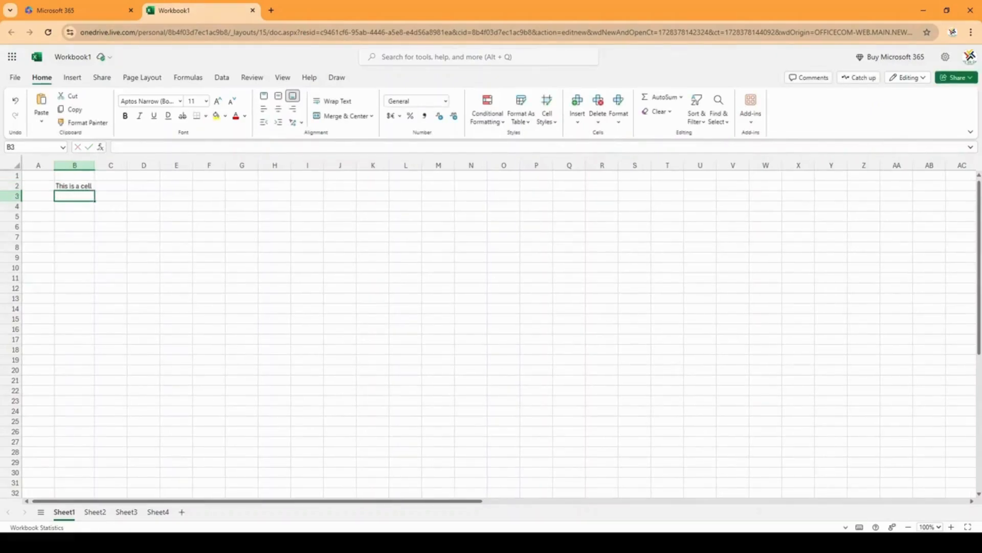
# Enter "Column B" in cell B3 and "Row 4" in cell B4.
pyautogui.write('Column B')
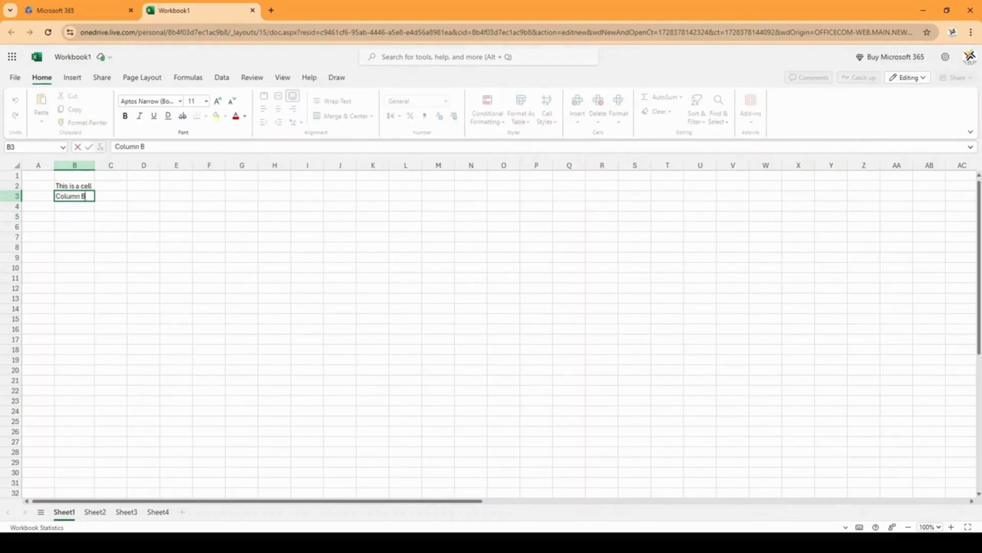
pyautogui.press('Return')
pyautogui.write('Row')
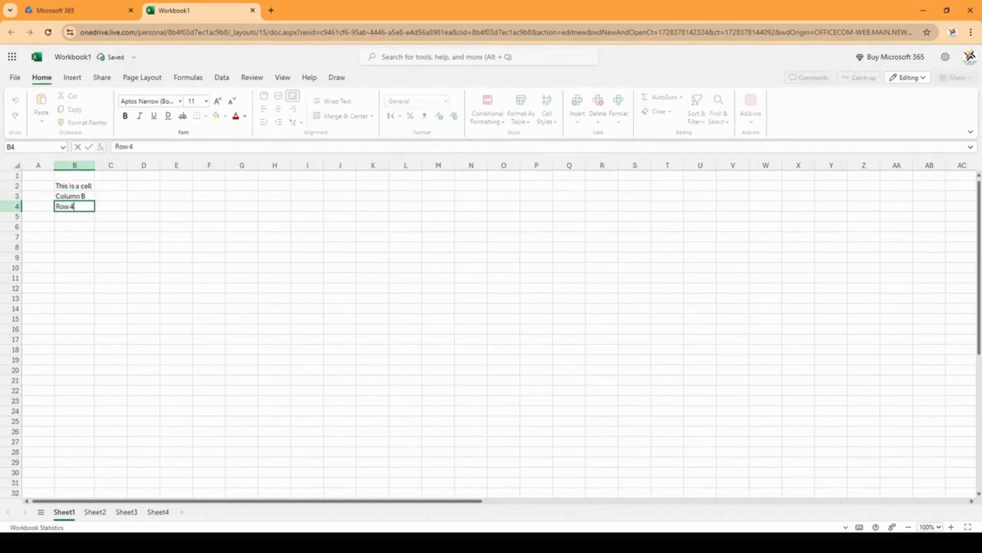
pyautogui.write(' 4')
pyautogui.press('Return')
# Extend the text of cell B4 through the formula bar so that it reads "Row 4 - Column B".
pyautogui.click(74, 206)
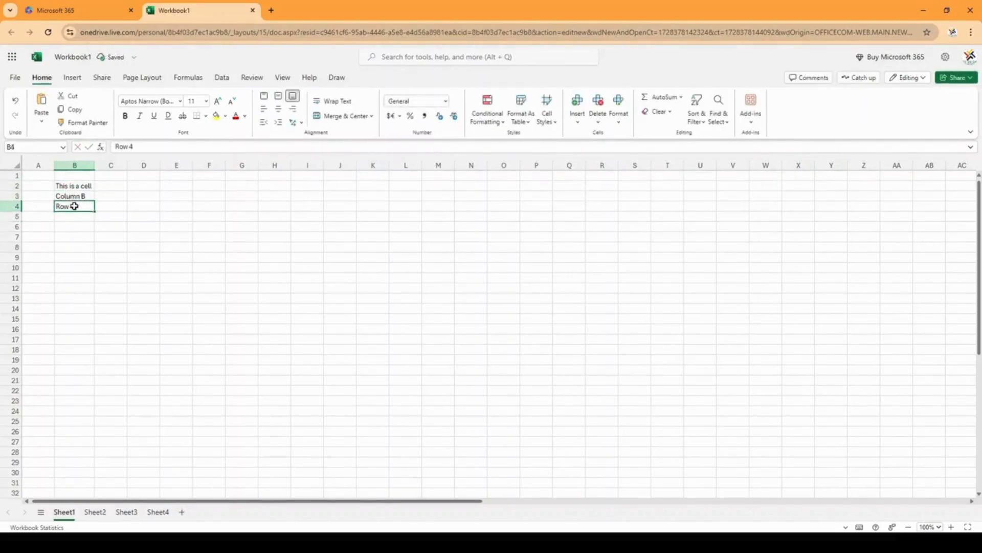
pyautogui.click(132, 149)
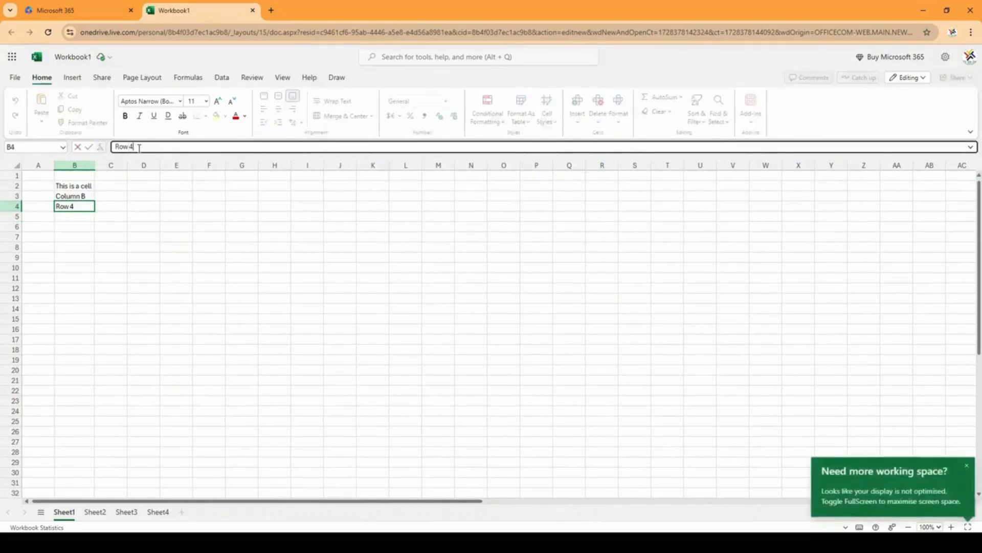
pyautogui.write('- Column B')
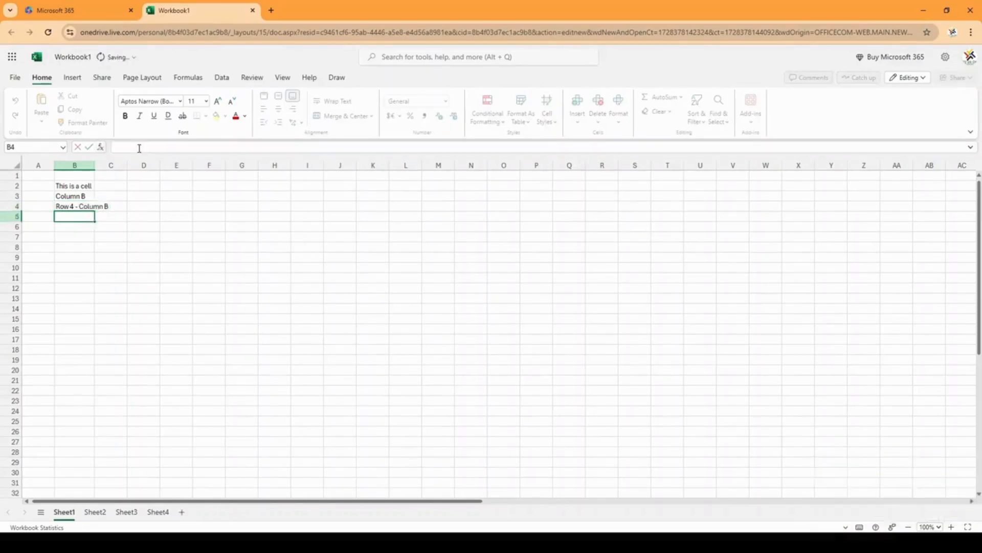
pyautogui.press('Return')
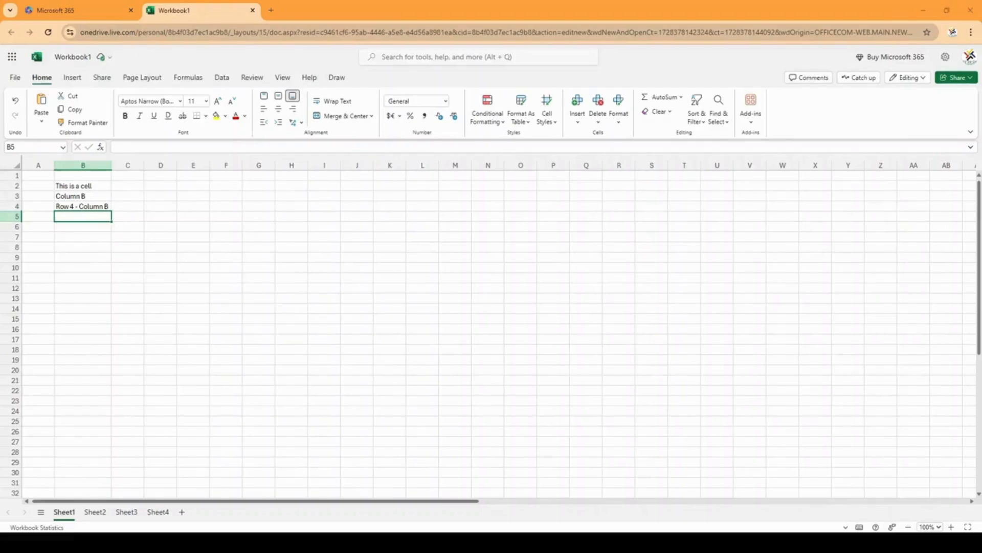
# Select cell C15 and examine the commands under Insert, Share, Page Layout, Formulas, Data, Review, View, Help and Draw.
pyautogui.click(127, 319)
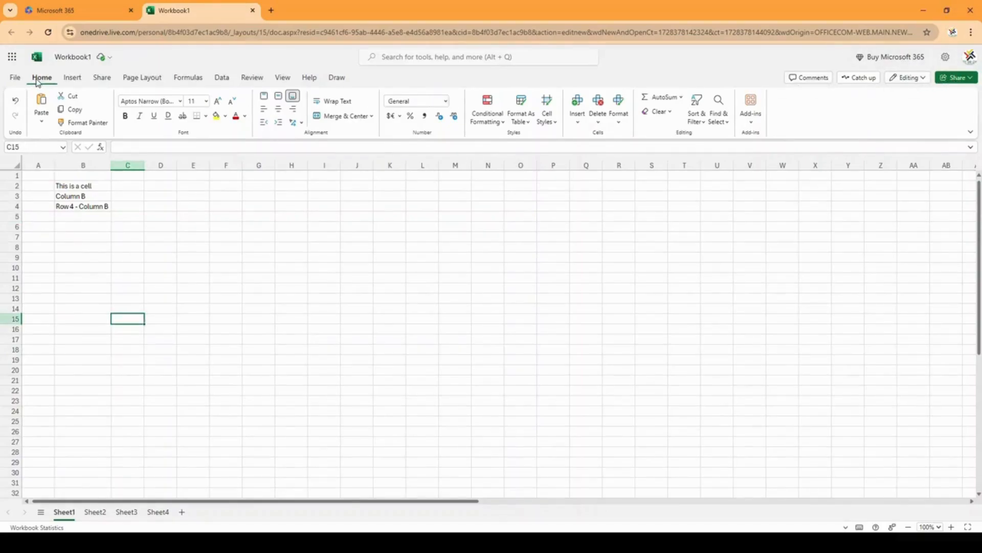
pyautogui.click(71, 78)
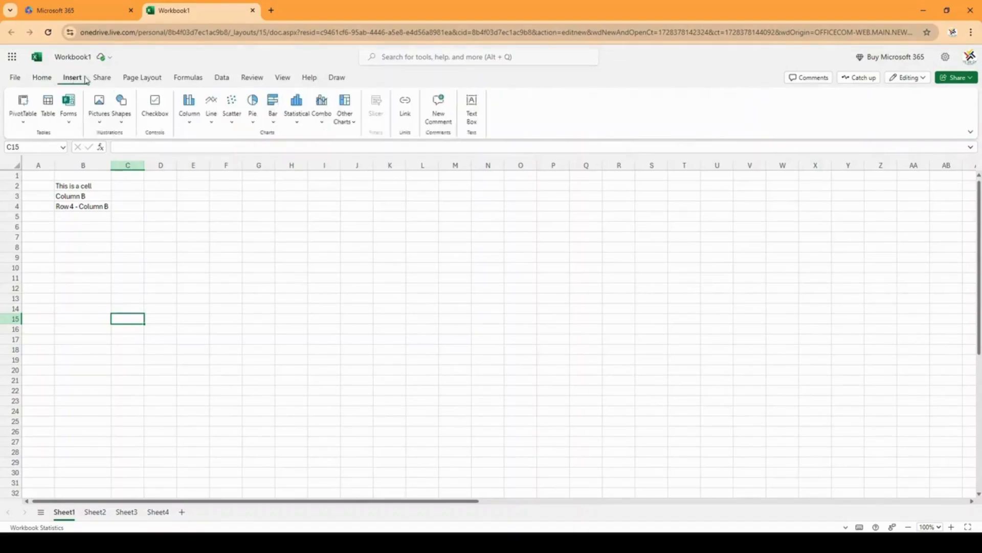
pyautogui.click(102, 79)
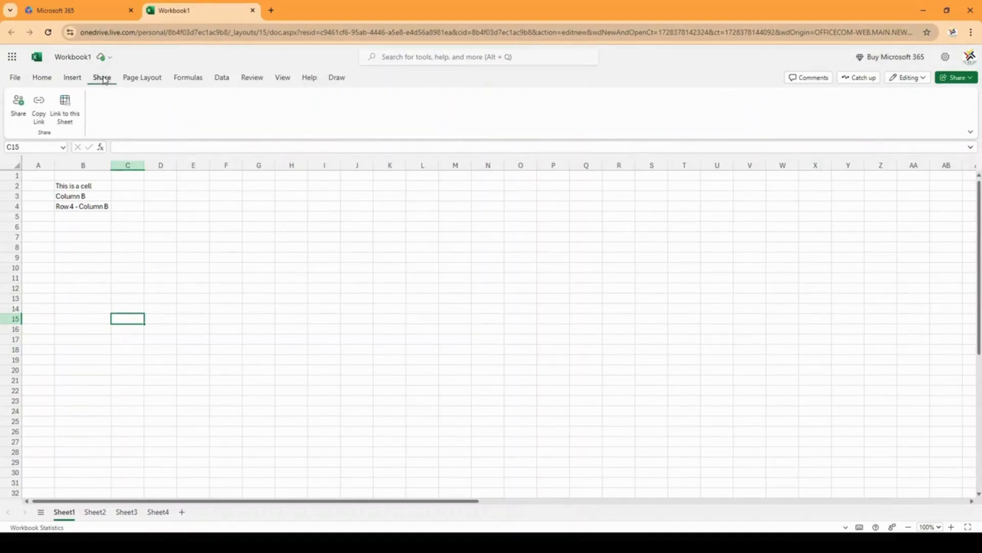
pyautogui.click(142, 79)
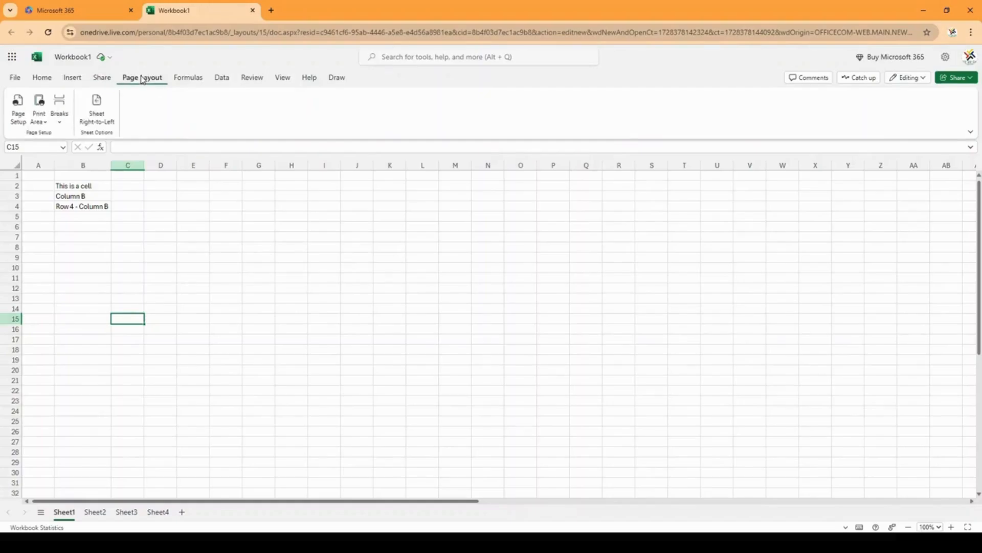
pyautogui.click(189, 79)
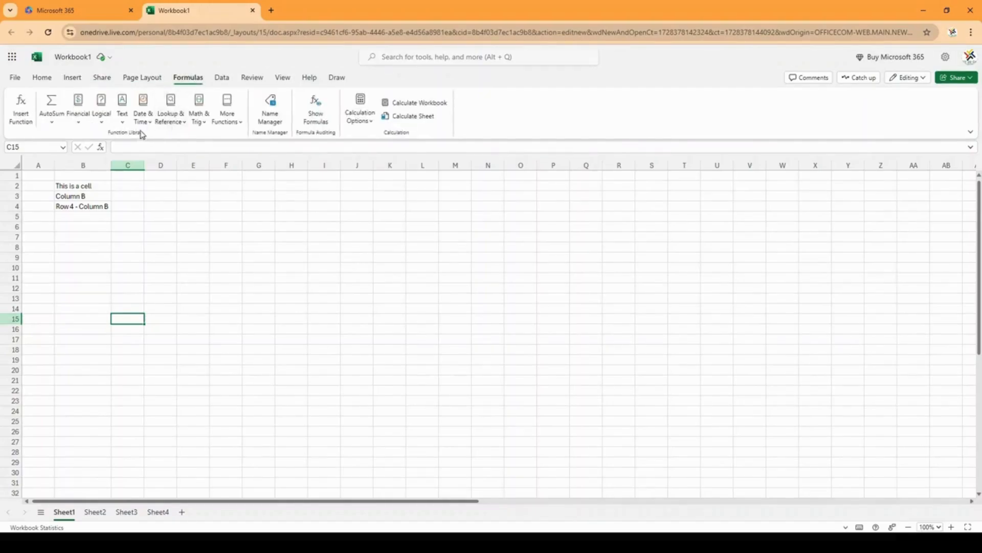
pyautogui.click(221, 79)
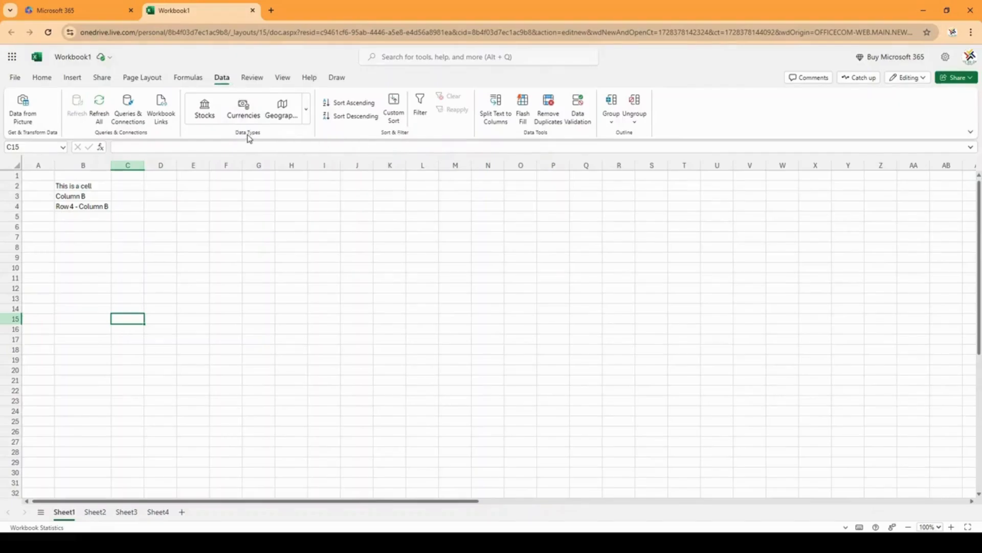
pyautogui.click(252, 79)
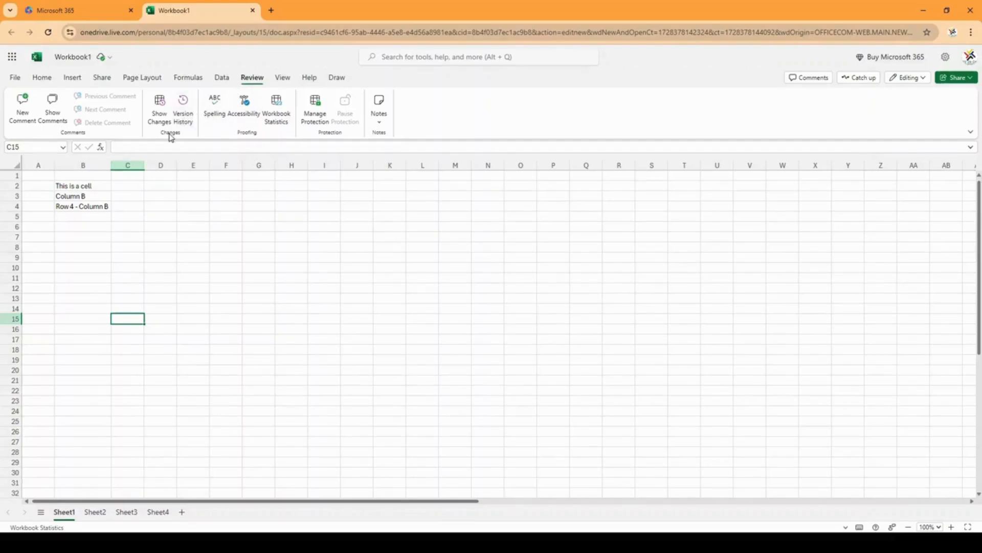
pyautogui.click(288, 79)
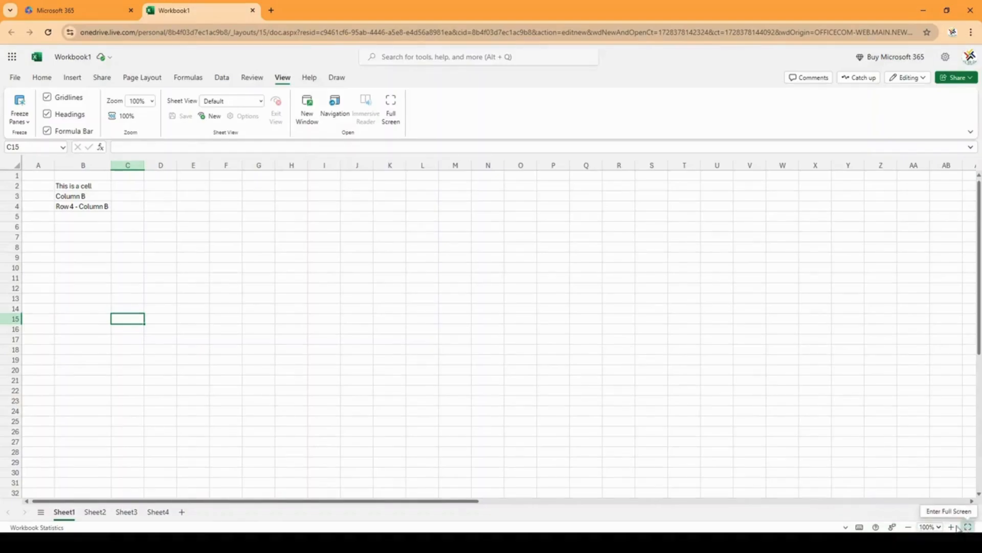
pyautogui.click(309, 77)
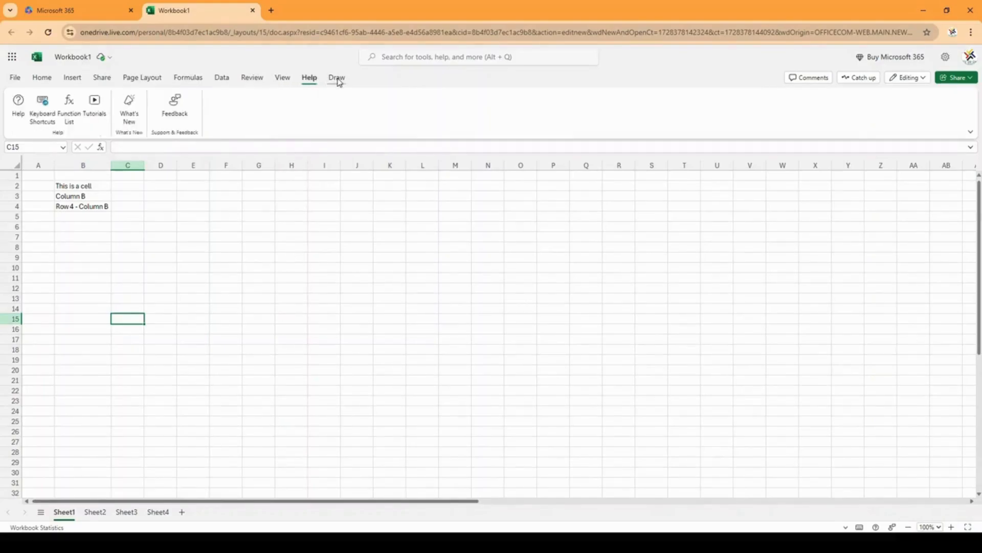
pyautogui.click(337, 79)
# Examine the workbook's Info, Print, Share, Export, Options and About file pages and return to the worksheet.
pyautogui.click(14, 79)
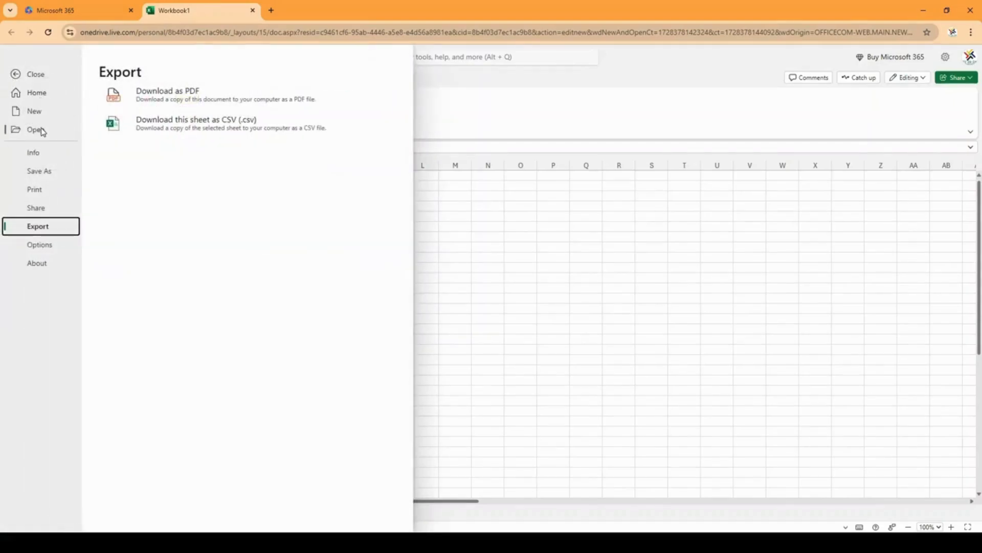
pyautogui.click(38, 155)
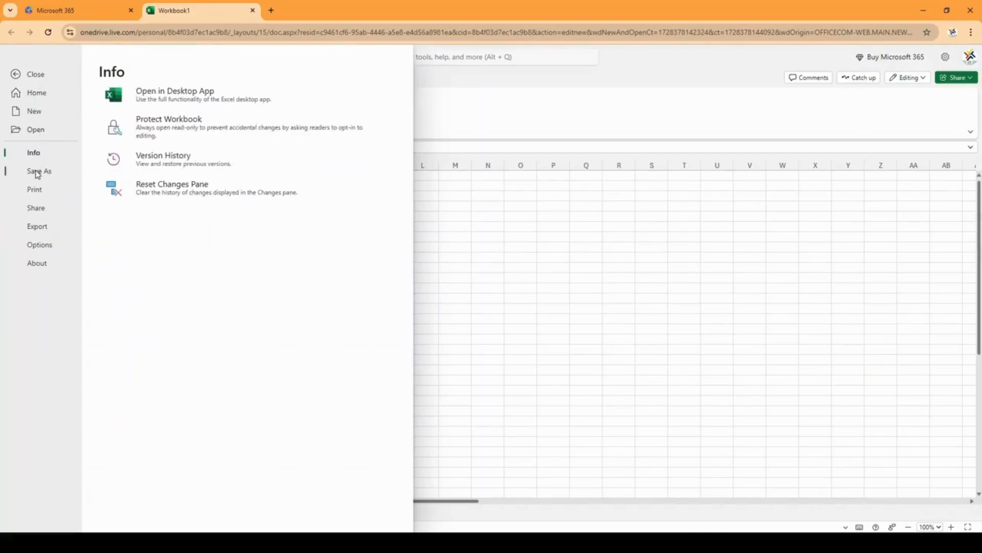
pyautogui.click(35, 190)
pyautogui.click(36, 210)
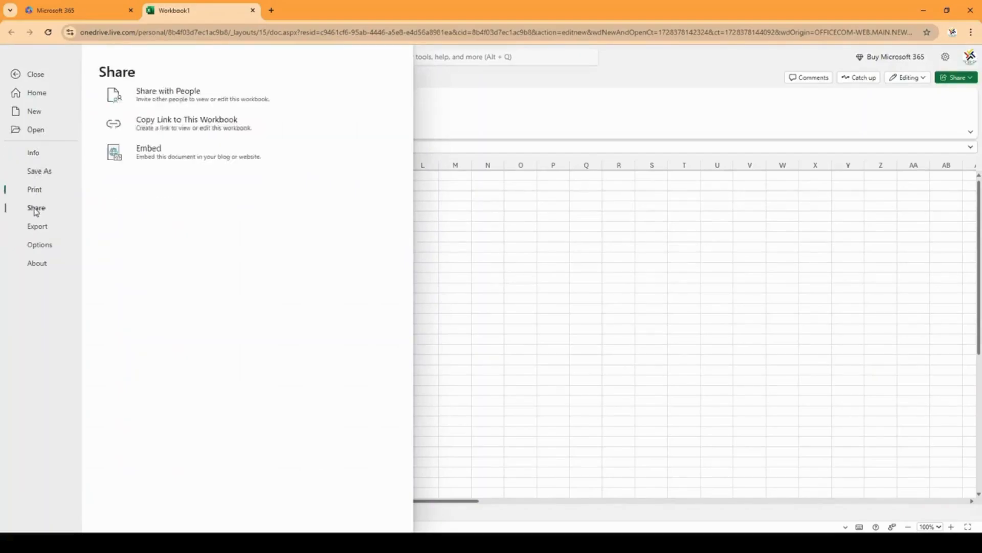
pyautogui.click(35, 226)
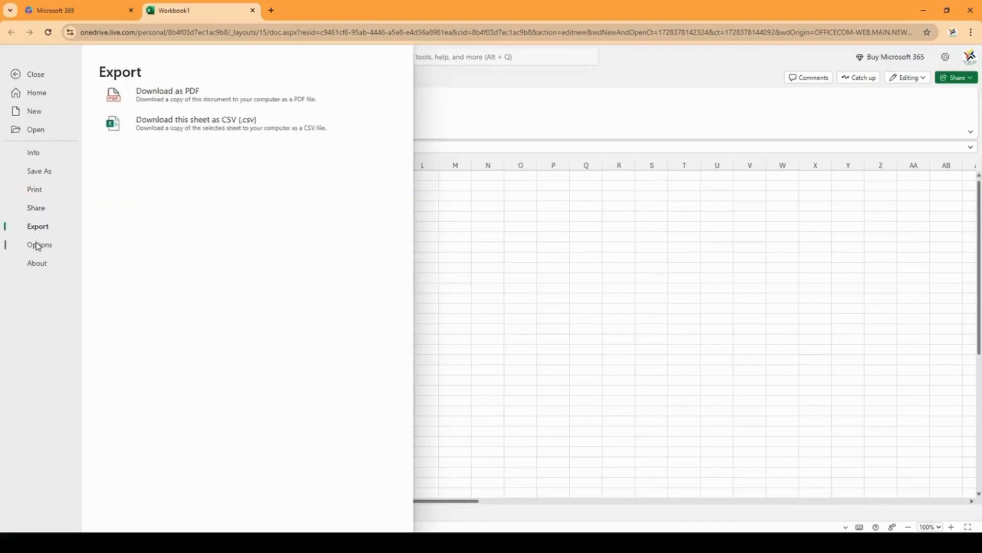
pyautogui.click(37, 245)
pyautogui.click(37, 263)
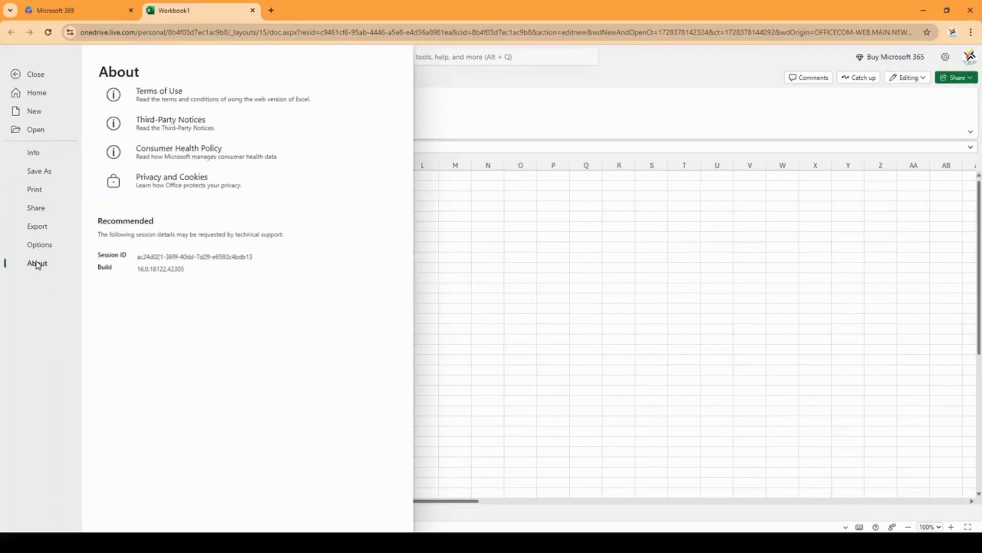
pyautogui.click(31, 76)
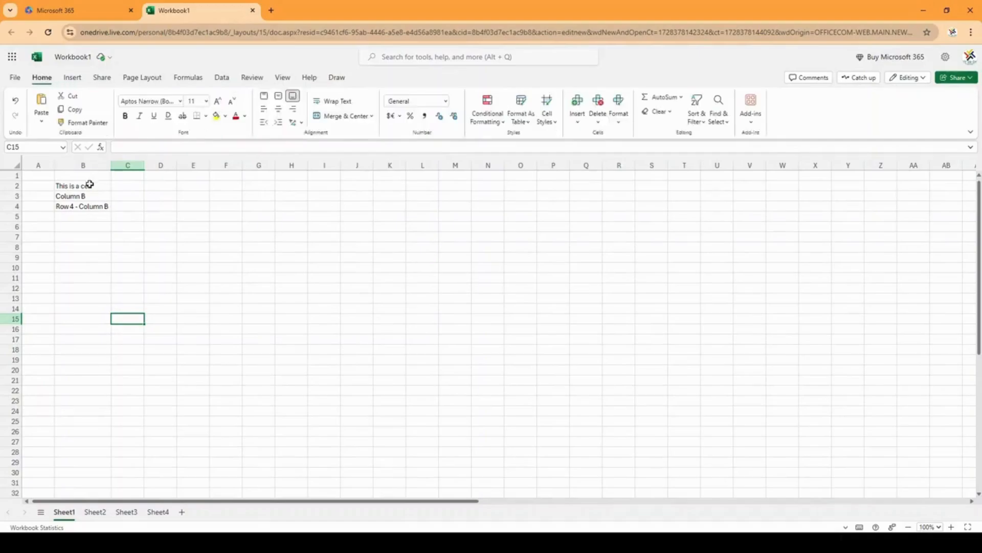
pyautogui.moveTo(88, 185); pyautogui.dragTo(91, 212)
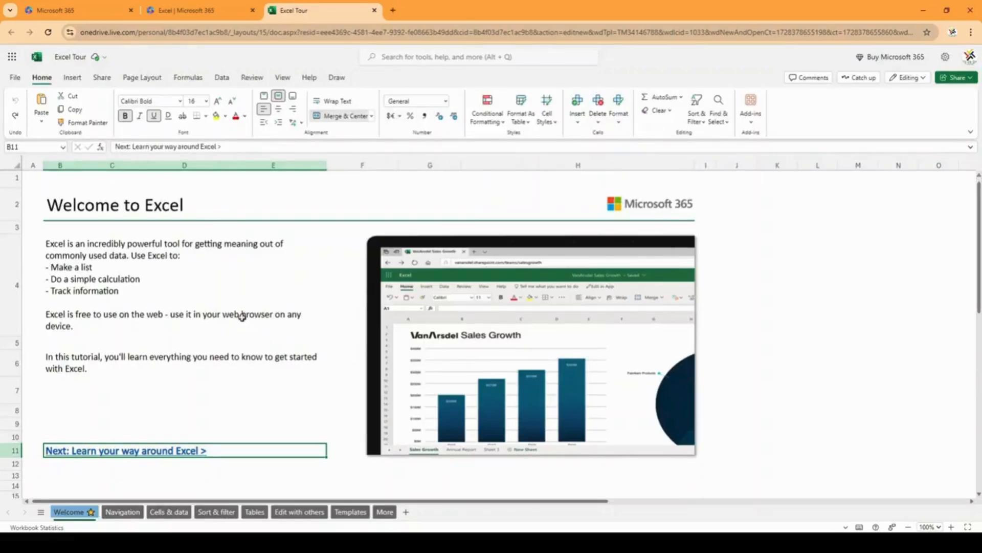
# Follow the Welcome sheet's link to "Learn your way around Excel" and view the command search suggestions.
pyautogui.click(139, 205)
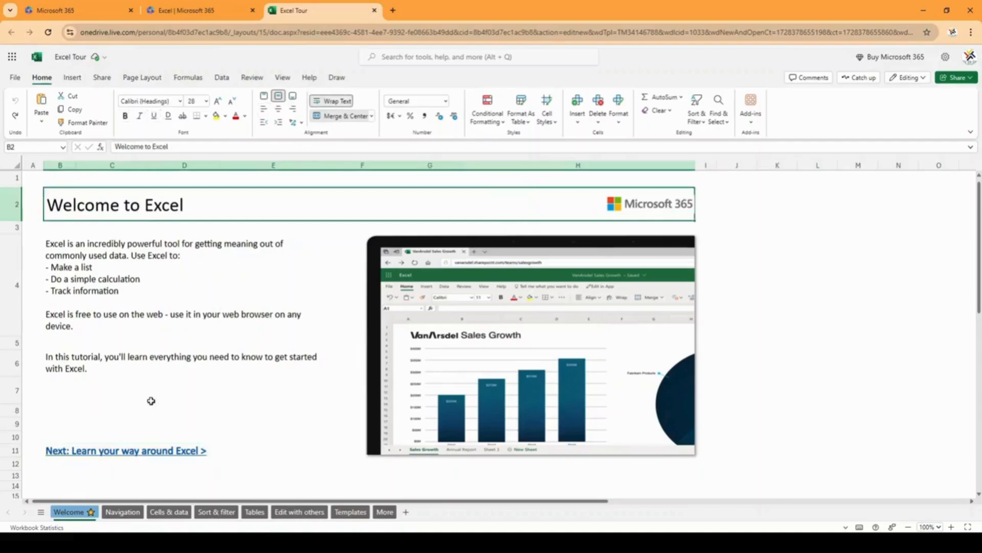
pyautogui.click(155, 451)
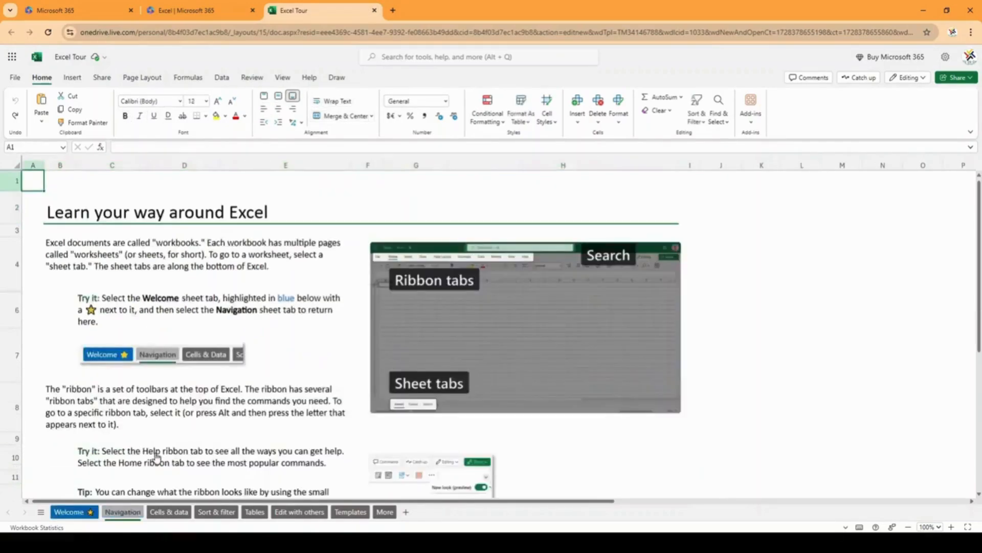
pyautogui.click(431, 56)
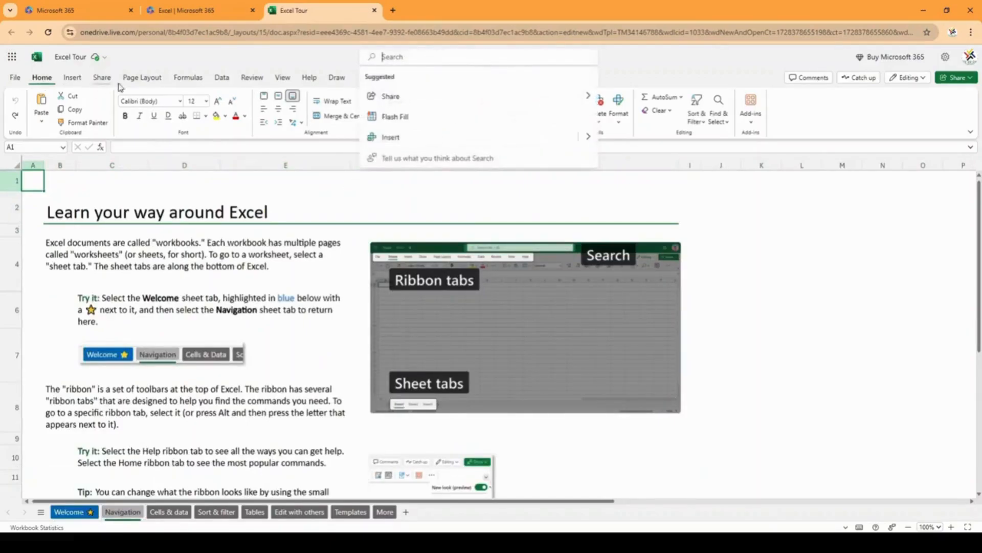
# Look through the Excel Tour sheets one by one from Navigation to More and return to the Navigation sheet.
pyautogui.click(128, 515)
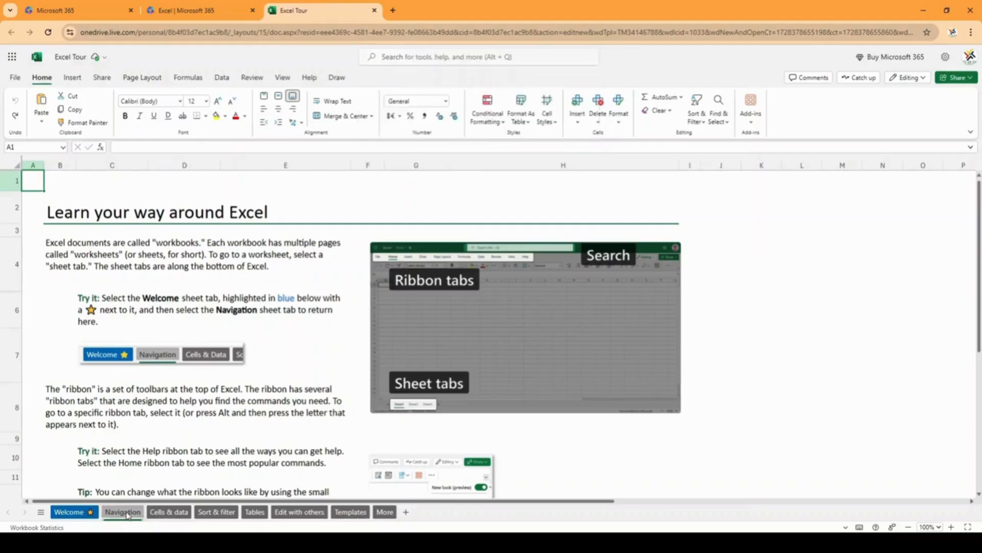
pyautogui.click(169, 511)
pyautogui.click(217, 512)
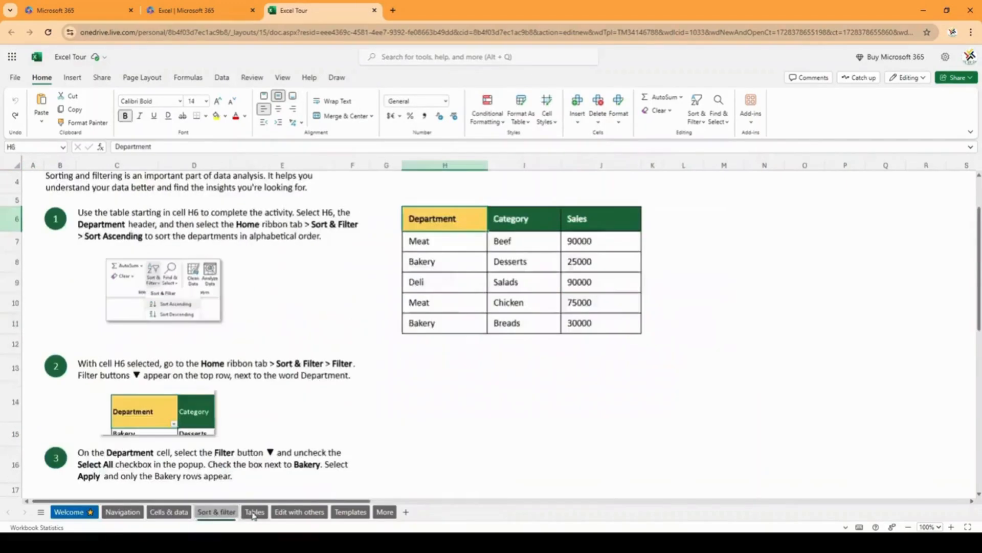
pyautogui.click(254, 513)
pyautogui.click(299, 512)
pyautogui.click(347, 513)
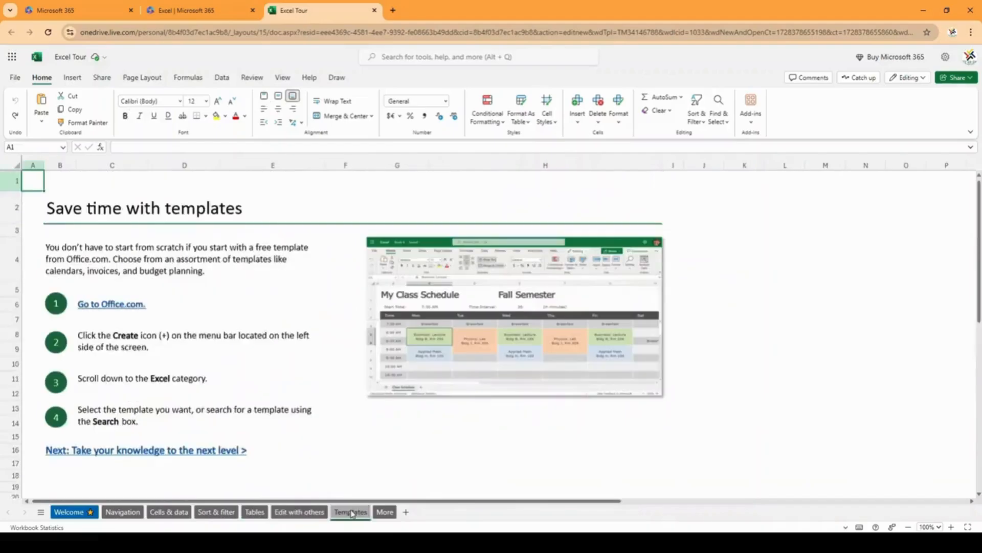
pyautogui.click(384, 512)
pyautogui.click(123, 514)
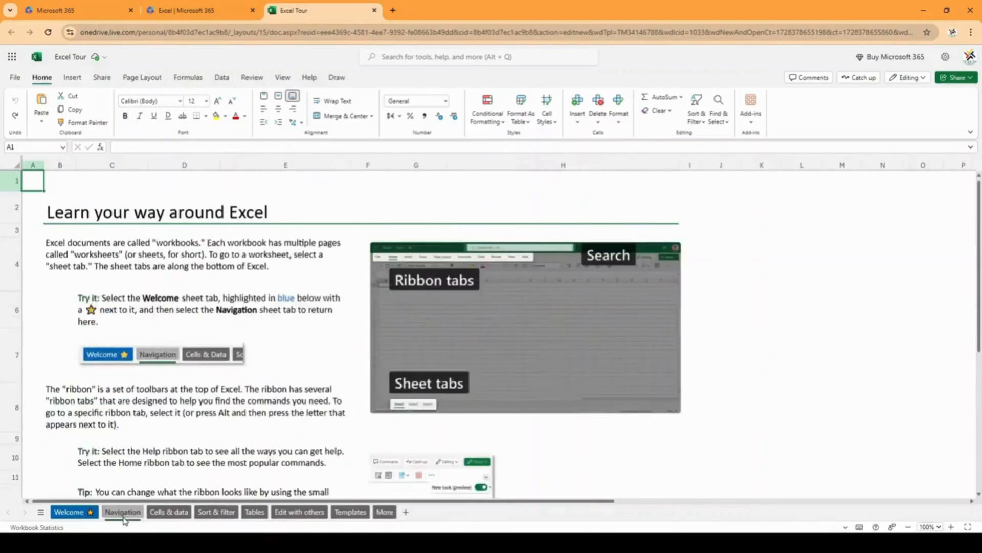
# Follow the Navigation sheet's link to "Do more with your data" and enter "This is a test" in cell C8.
pyautogui.scroll(-3, 204, 407)
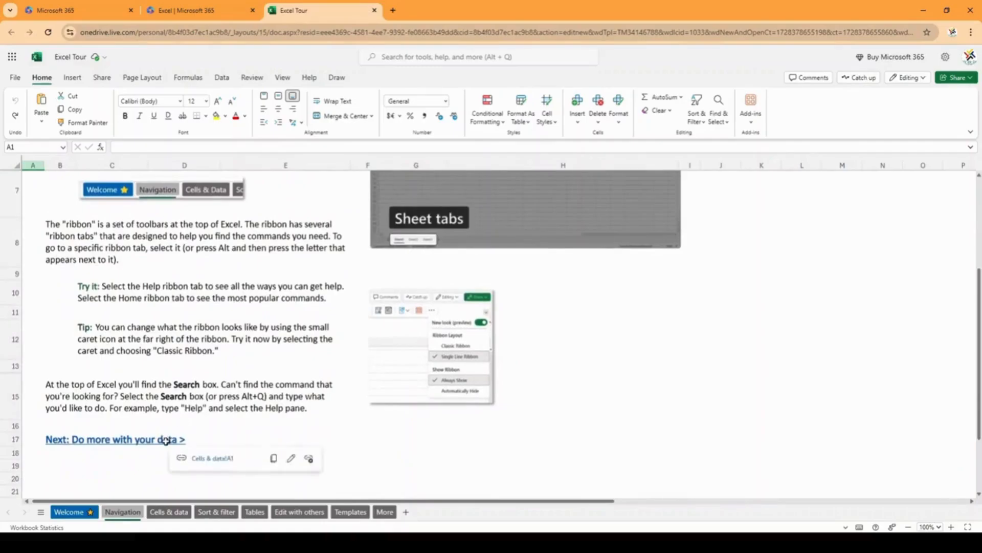
pyautogui.click(166, 440)
pyautogui.click(166, 440)
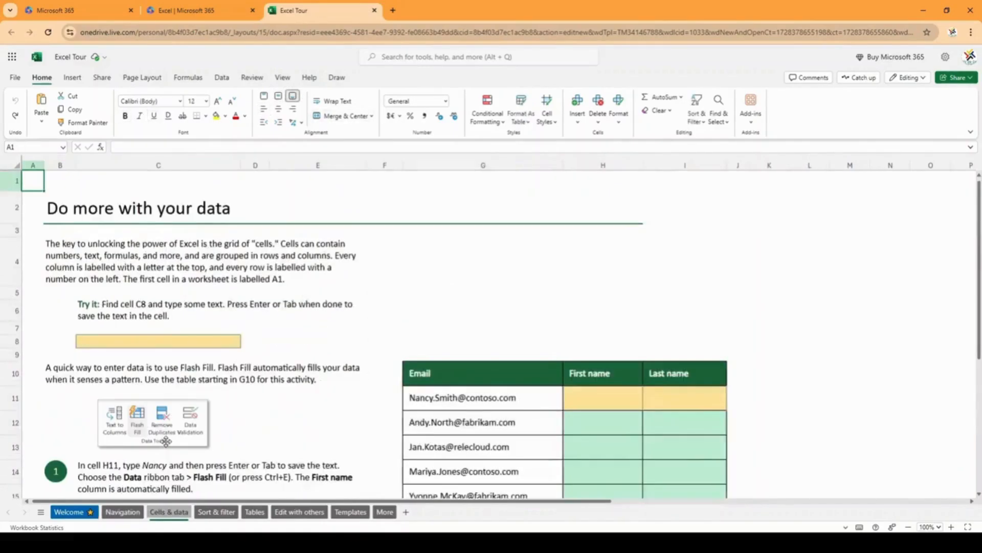
pyautogui.click(176, 341)
pyautogui.write('This is a test')
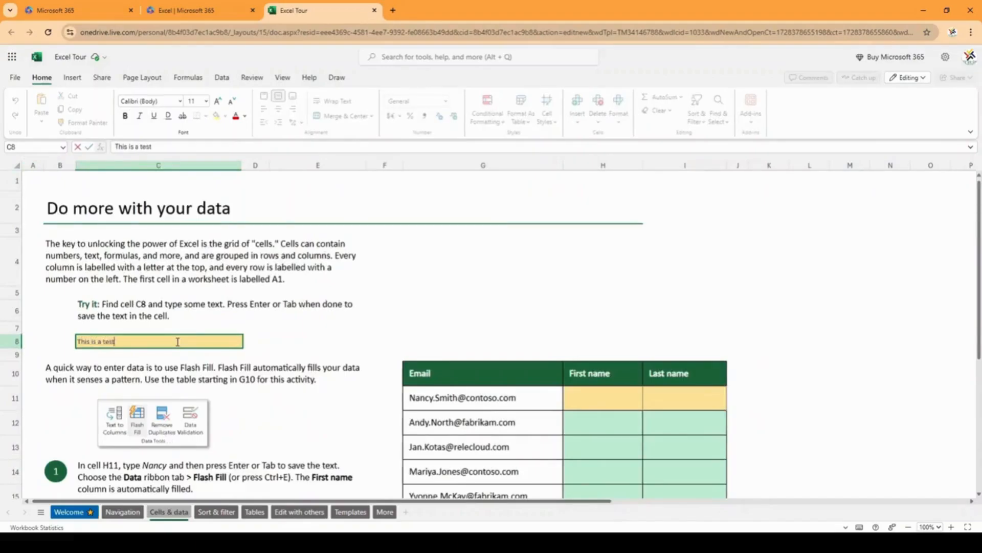
pyautogui.press('Return')
# Enter the first name from the first e-mail address in cell H11 and its last name in I11.
pyautogui.scroll(-2, 495, 325)
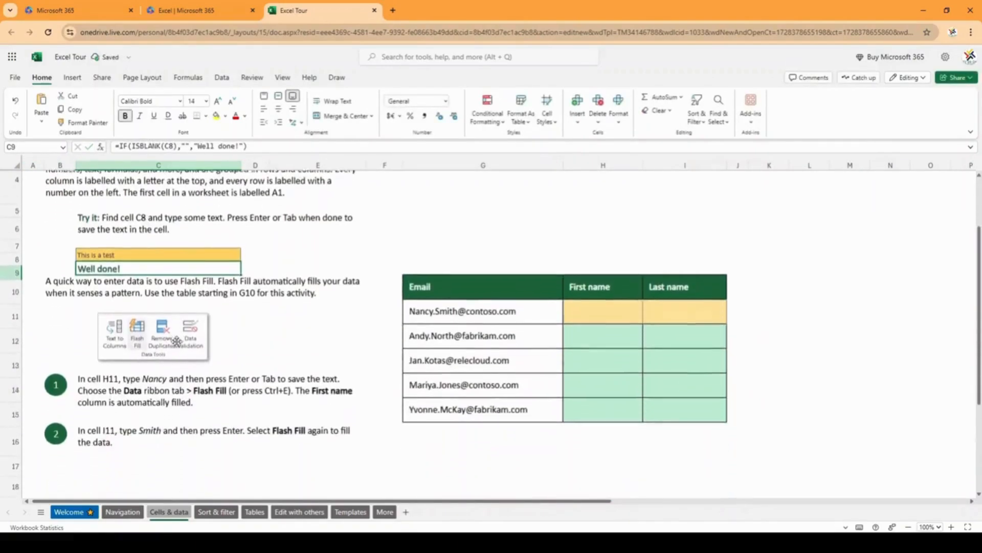
pyautogui.click(589, 308)
pyautogui.write('N')
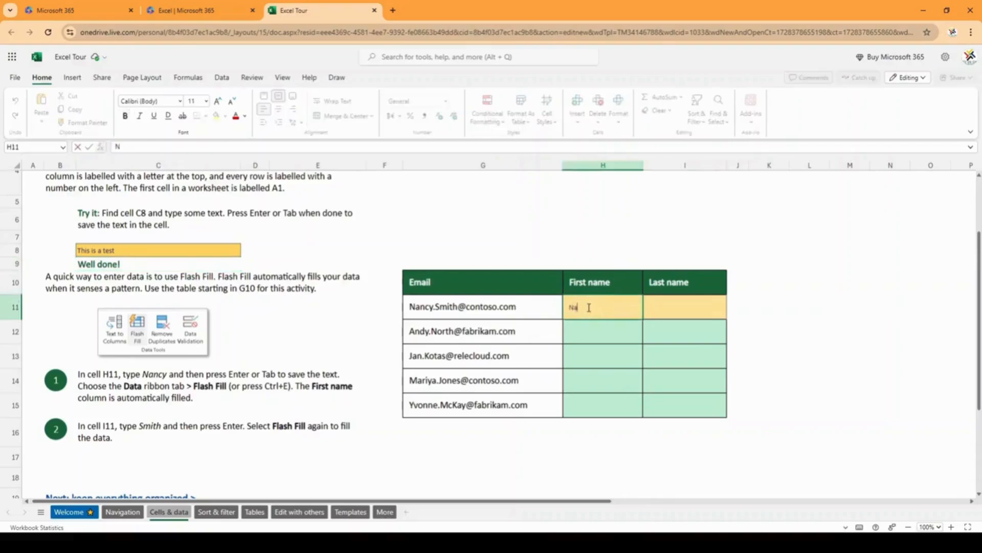
pyautogui.write('ancy')
pyautogui.click(665, 311)
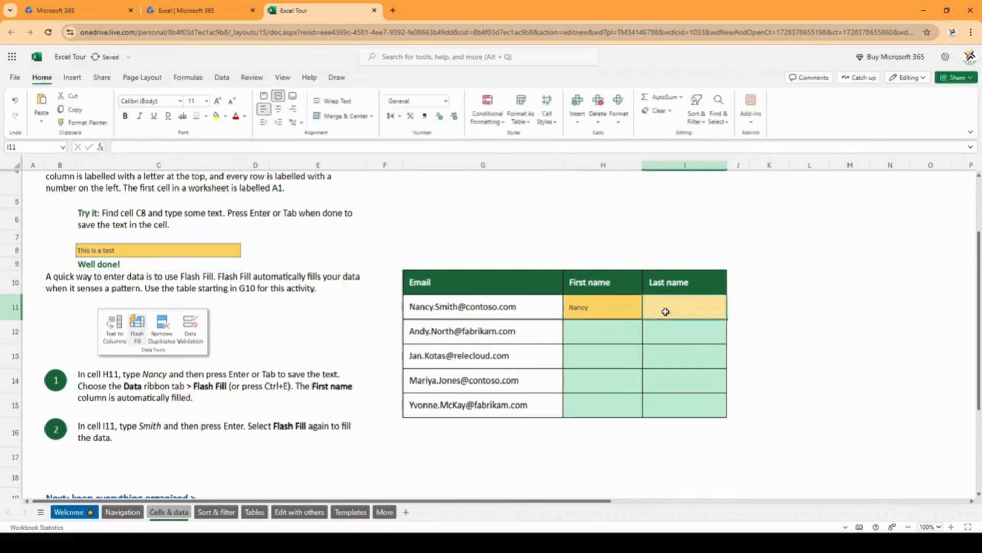
pyautogui.write('Smith')
pyautogui.click(514, 306)
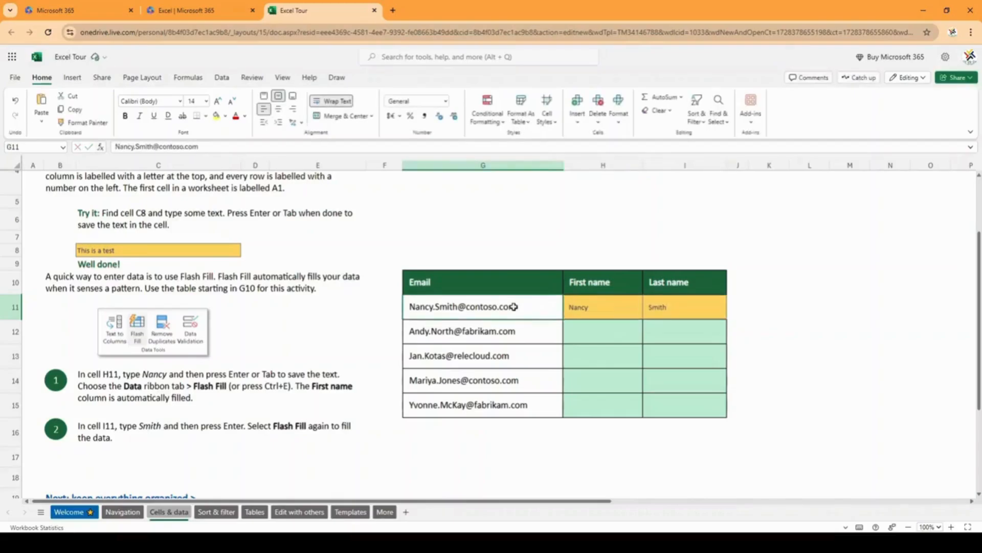
# Flash Fill the First name column from H11 and the Last name column from I11.
pyautogui.click(601, 306)
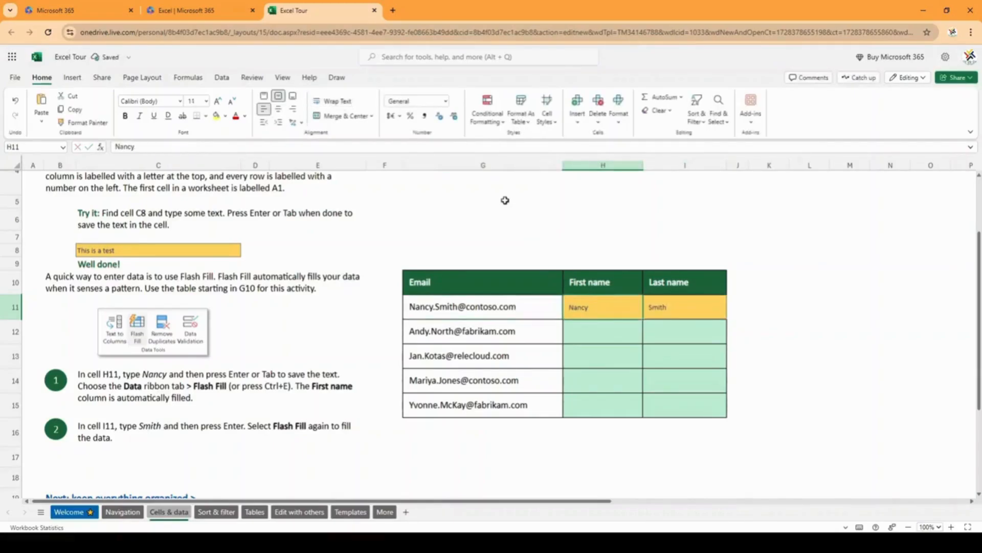
pyautogui.click(223, 79)
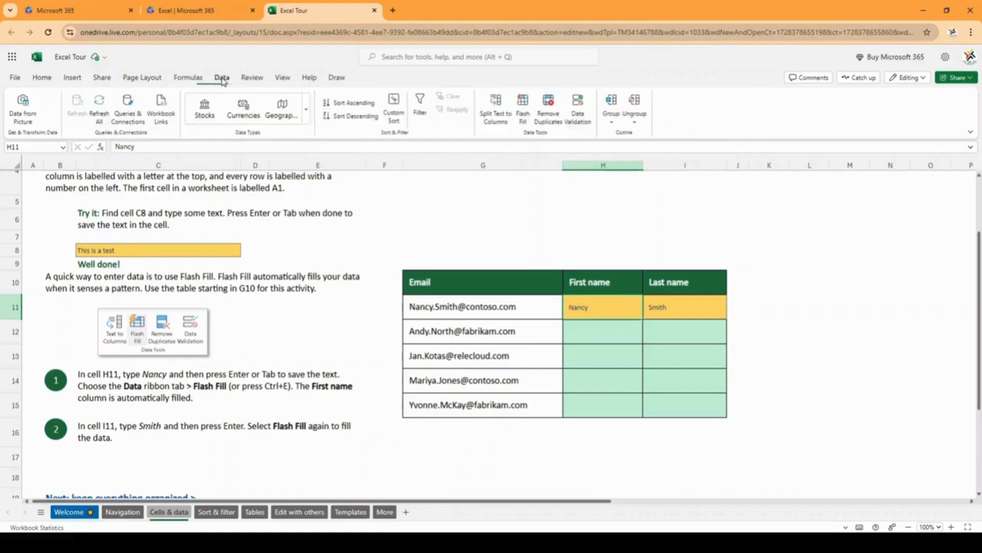
pyautogui.click(523, 113)
pyautogui.click(591, 332)
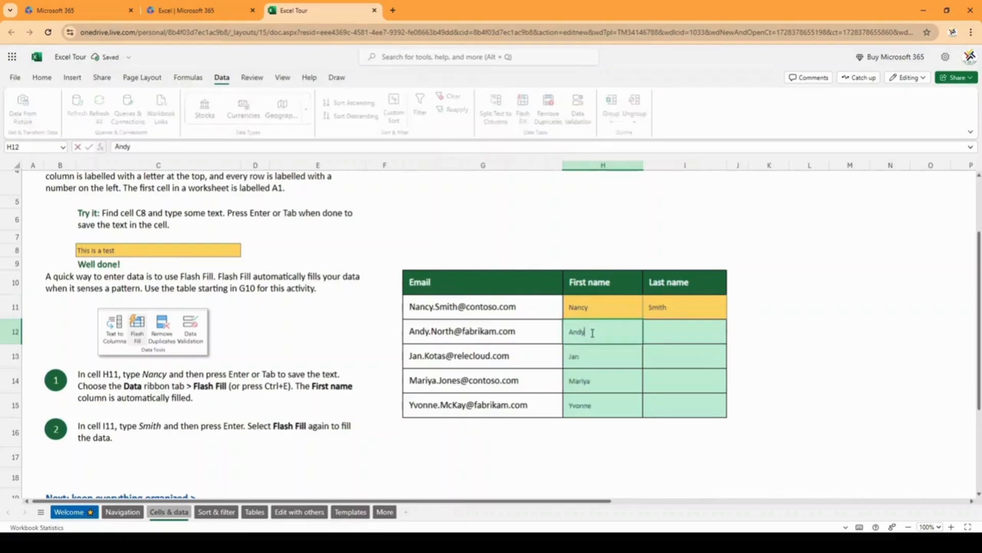
pyautogui.click(689, 303)
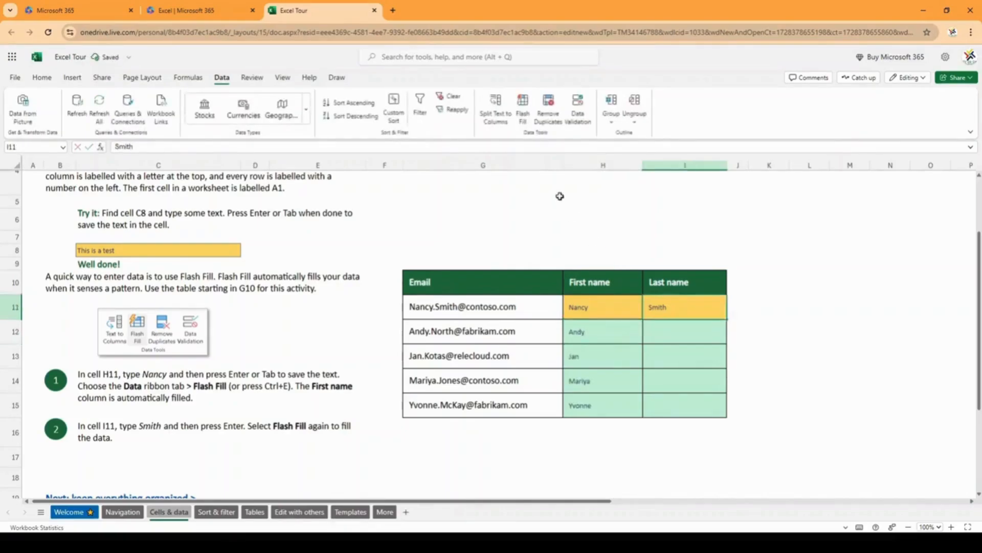
pyautogui.click(523, 110)
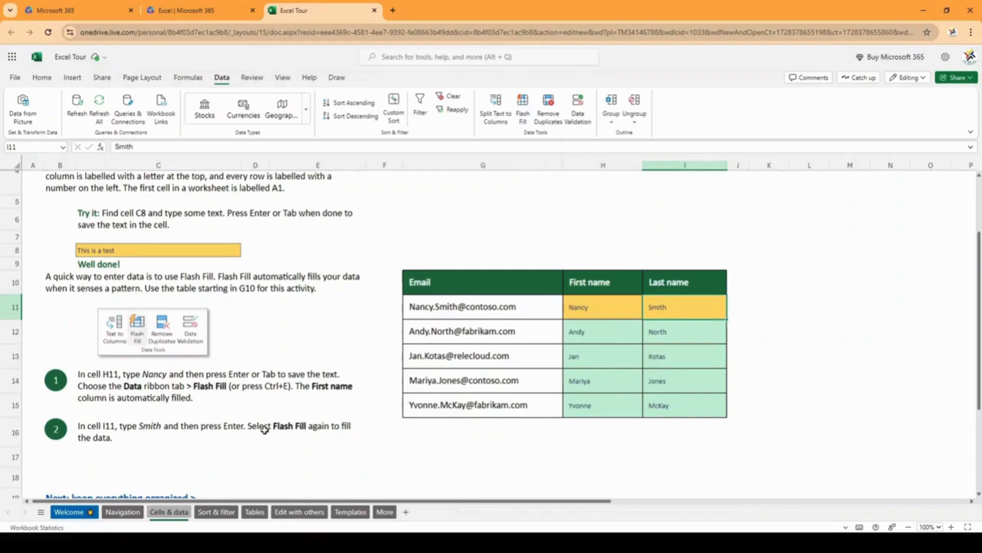
# On the Sort & filter sheet, sort the table starting in H6 by Department in ascending order.
pyautogui.click(216, 511)
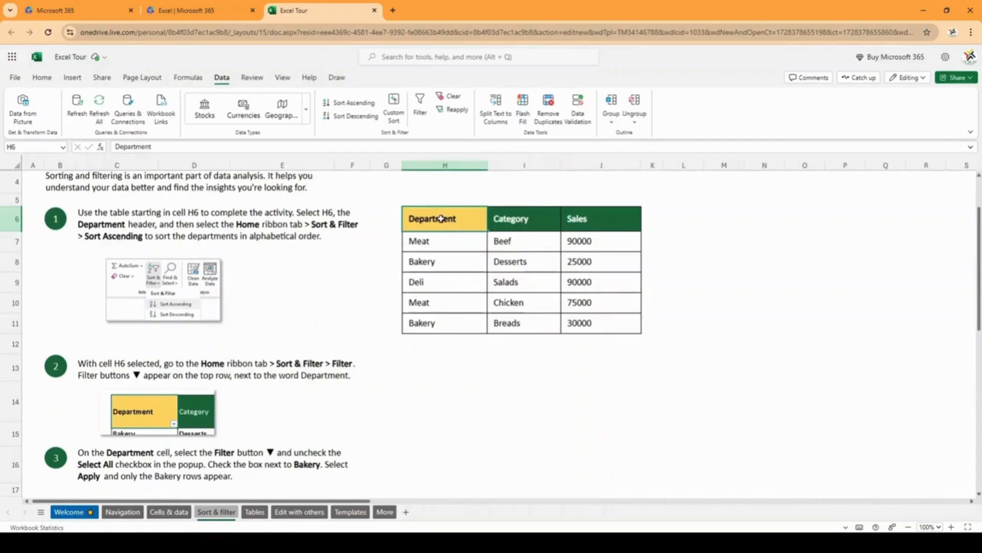
pyautogui.click(526, 224)
pyautogui.click(601, 220)
pyautogui.click(435, 220)
pyautogui.click(344, 105)
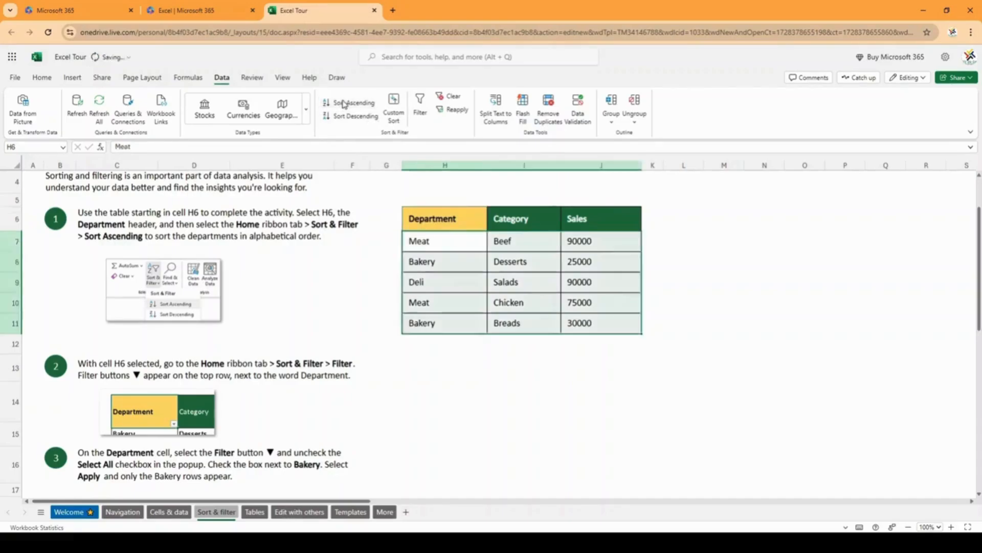
pyautogui.click(451, 280)
# Add filter buttons to the header row of the Department table and keep the suggested table formatting.
pyautogui.click(450, 217)
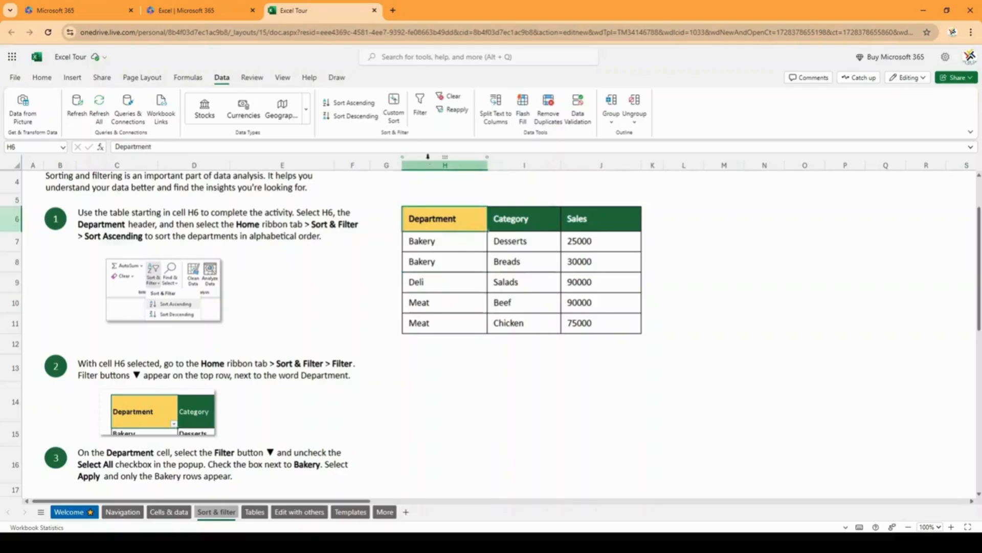
pyautogui.click(418, 115)
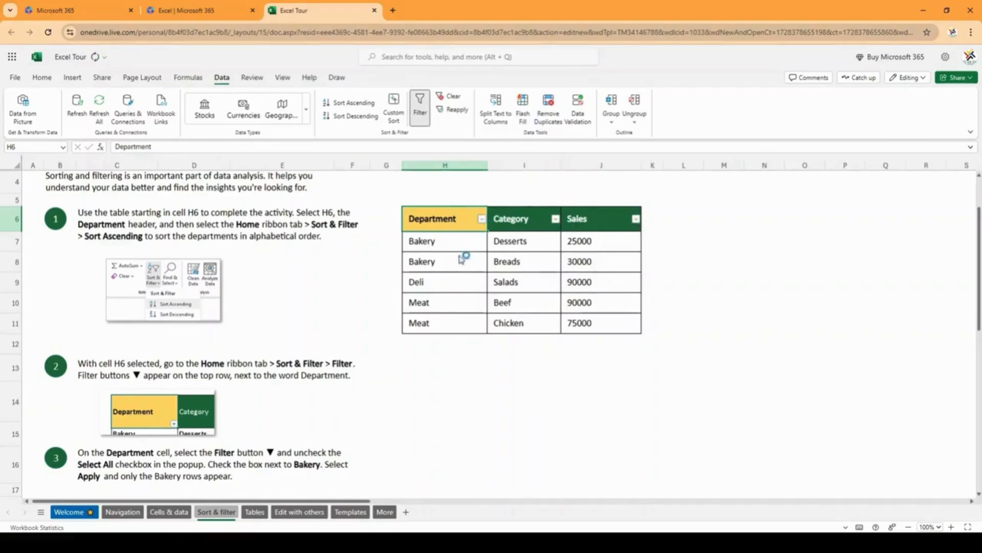
pyautogui.scroll(-1, 366, 274)
pyautogui.scroll(2, 459, 262)
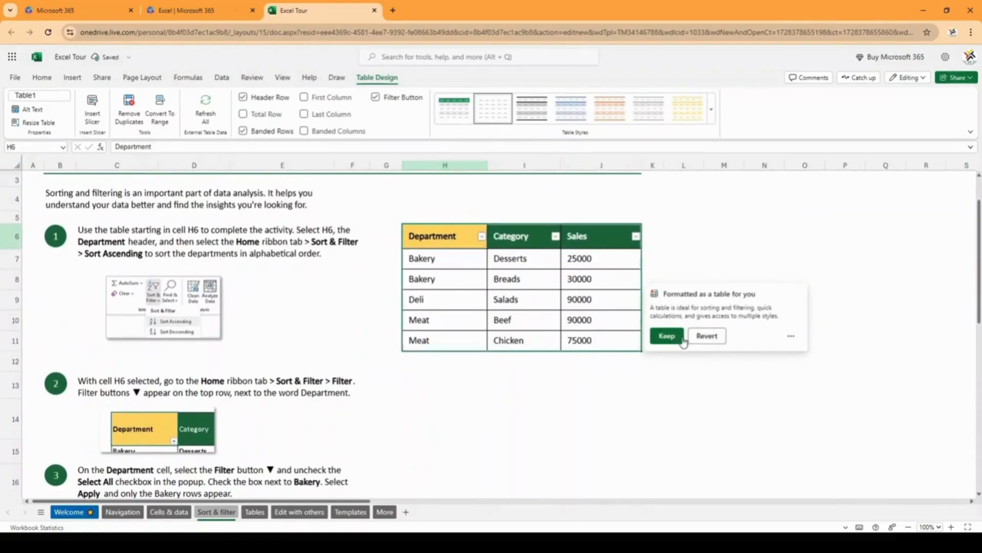
pyautogui.click(667, 337)
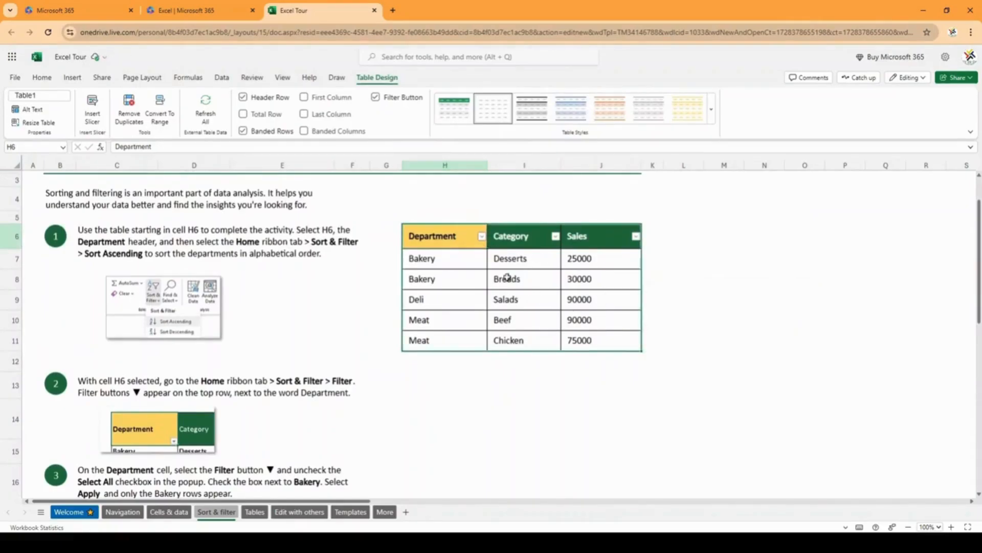
# Filter the Department column to show only the Bakery rows.
pyautogui.click(482, 237)
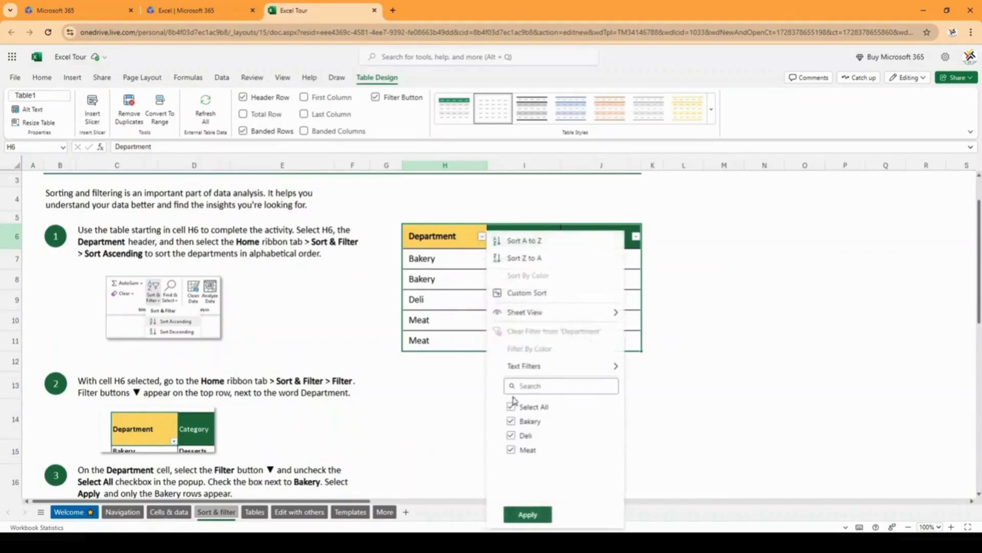
pyautogui.click(511, 435)
pyautogui.click(527, 514)
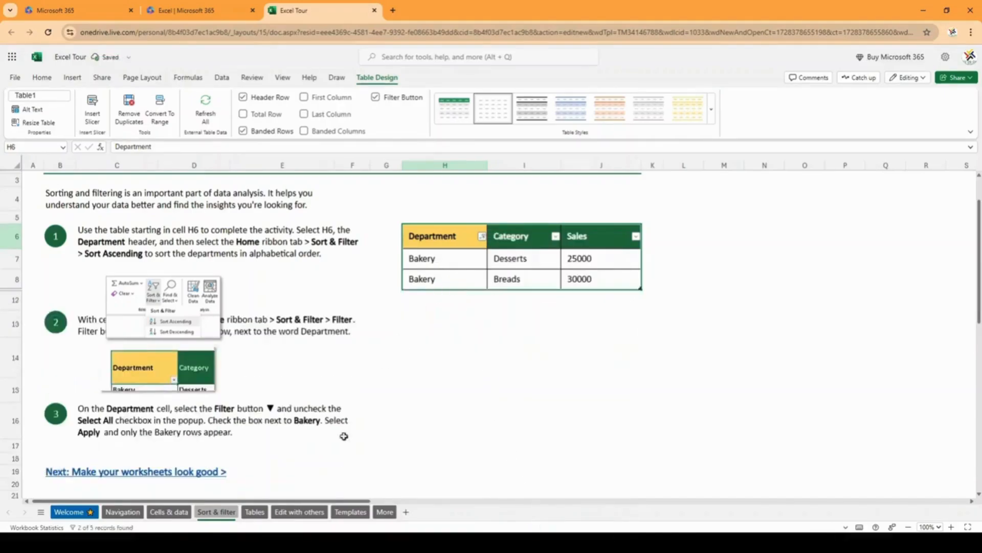
# On the Tables sheet, format G4:I9 as a table with headers using a blue Medium style with banded rows.
pyautogui.click(253, 511)
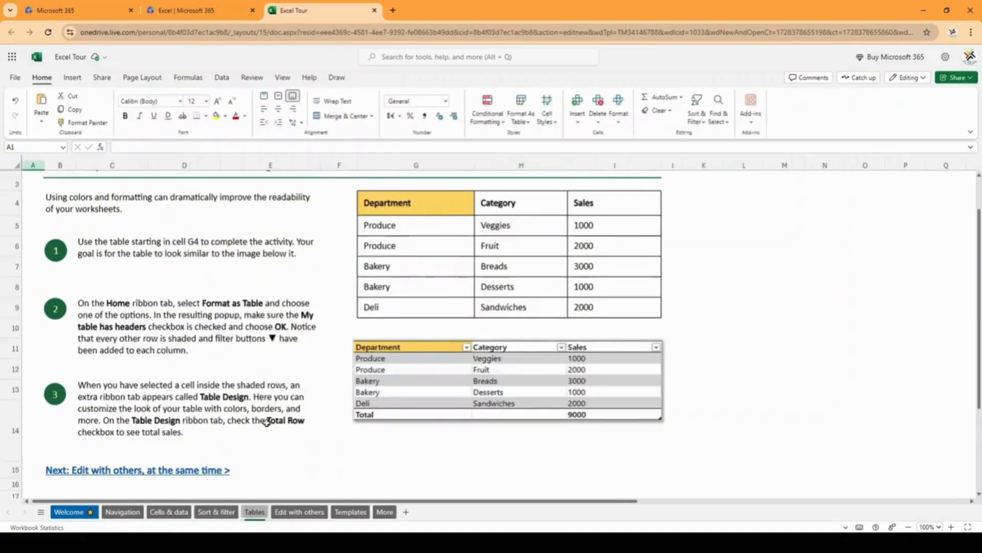
pyautogui.click(420, 204)
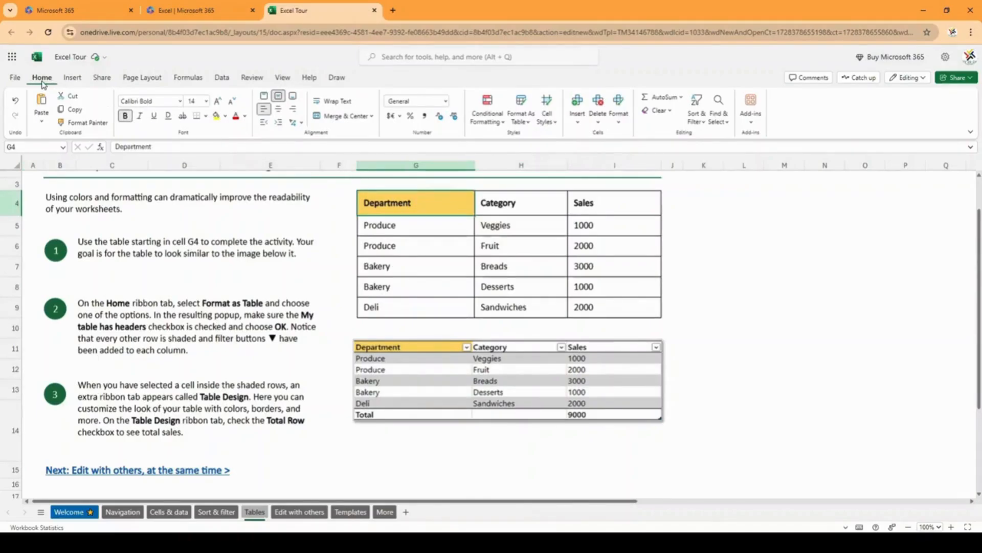
pyautogui.click(526, 123)
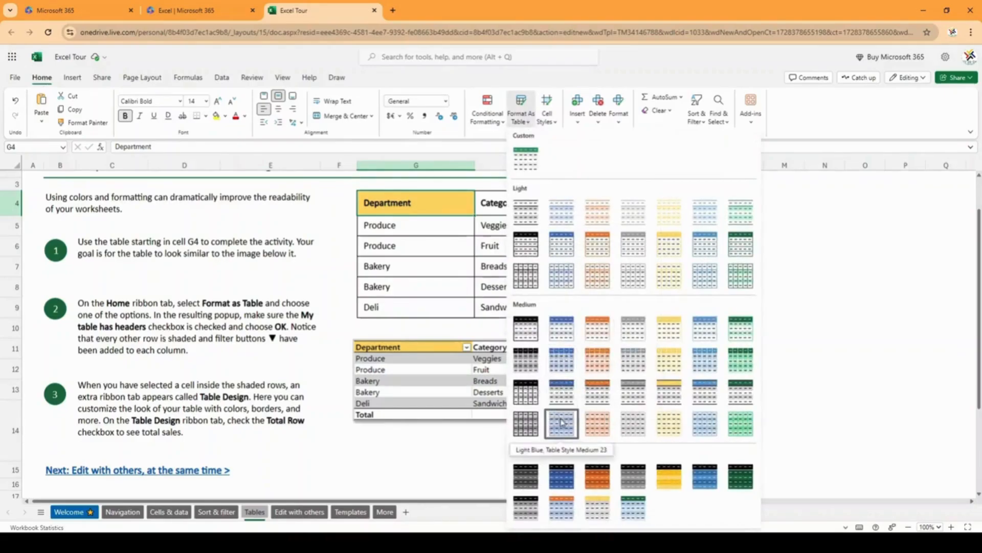
pyautogui.click(561, 361)
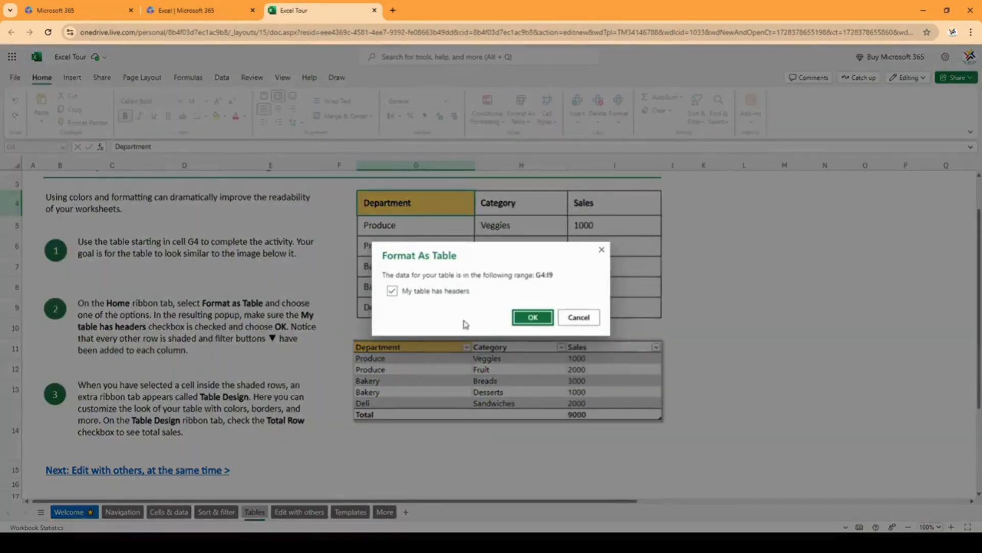
pyautogui.click(533, 318)
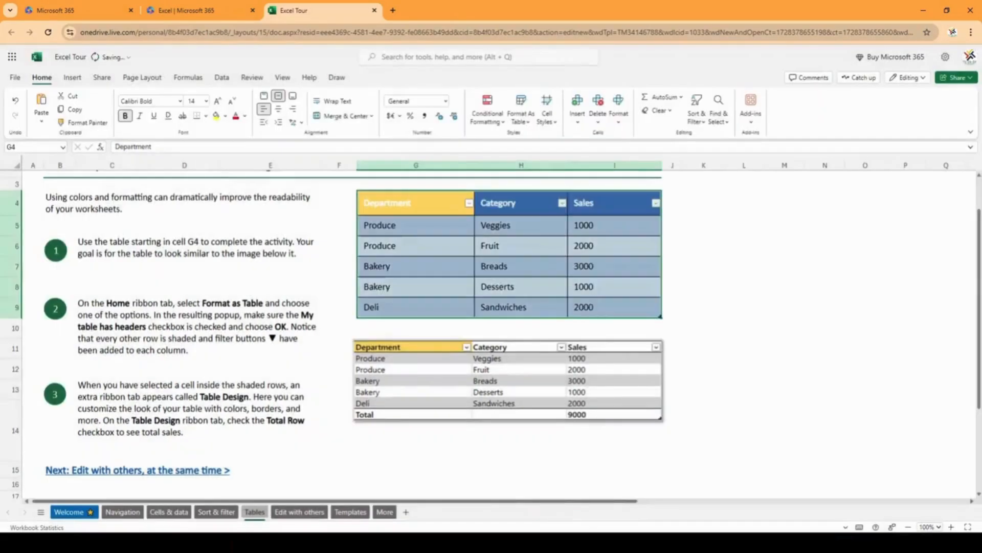
pyautogui.click(444, 239)
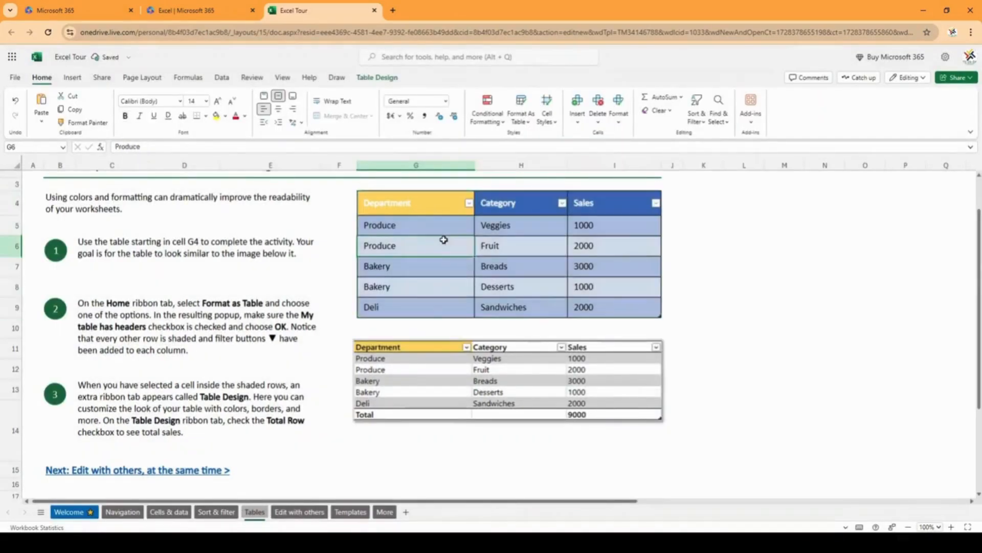
# Change the G4:I9 table to an orange Light style with a solid header row.
pyautogui.click(409, 208)
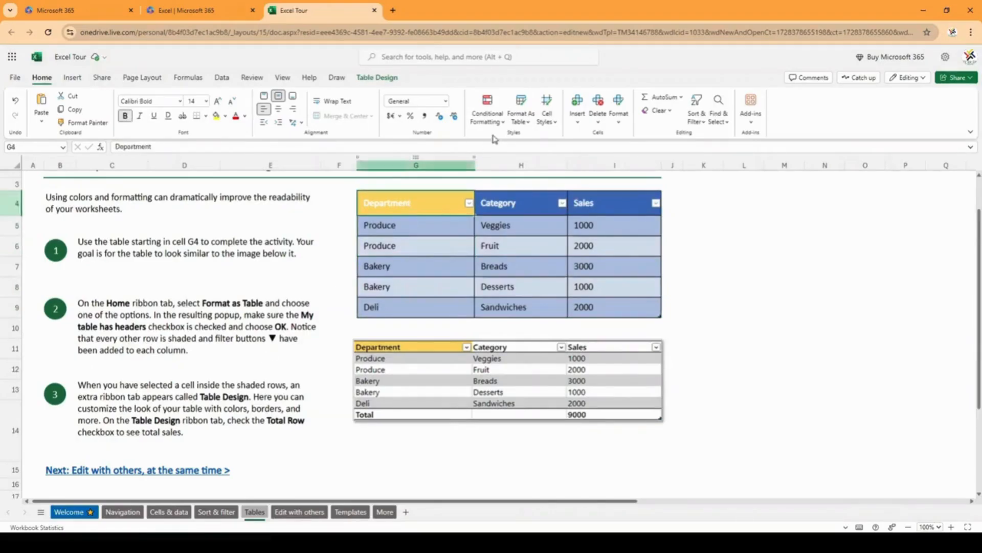
pyautogui.click(521, 109)
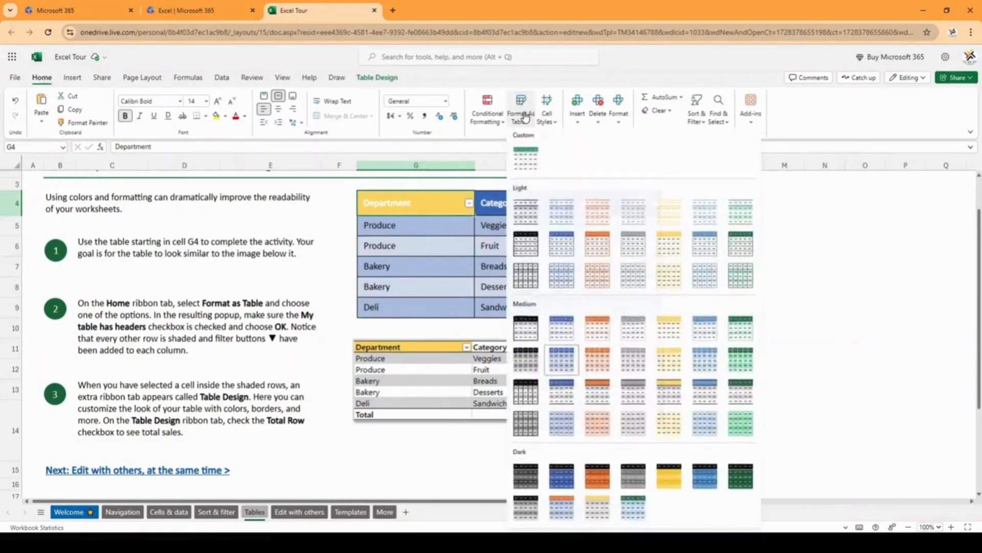
pyautogui.click(597, 242)
pyautogui.click(510, 247)
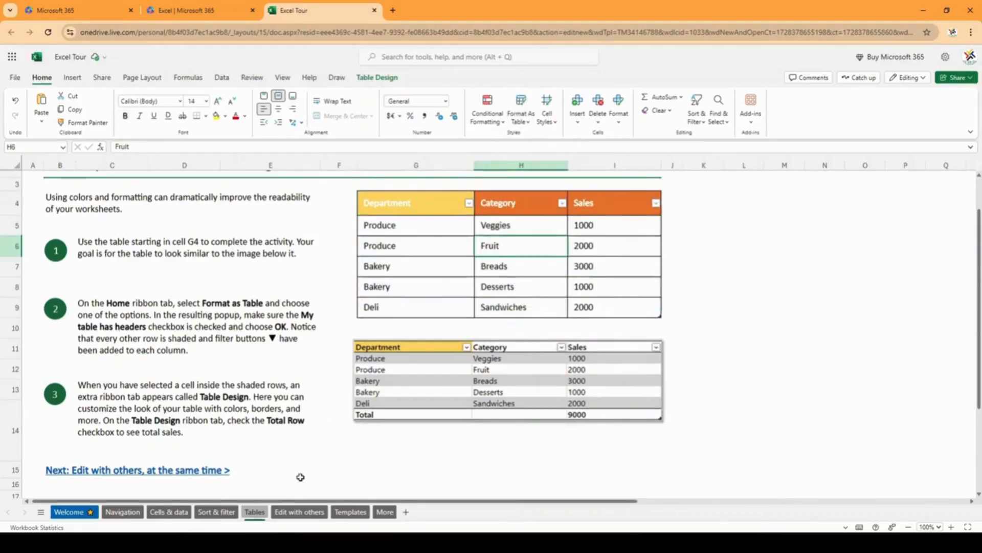
# View the Templates and More sheets of the tour and the full Excel template gallery in Microsoft 365.
pyautogui.click(350, 512)
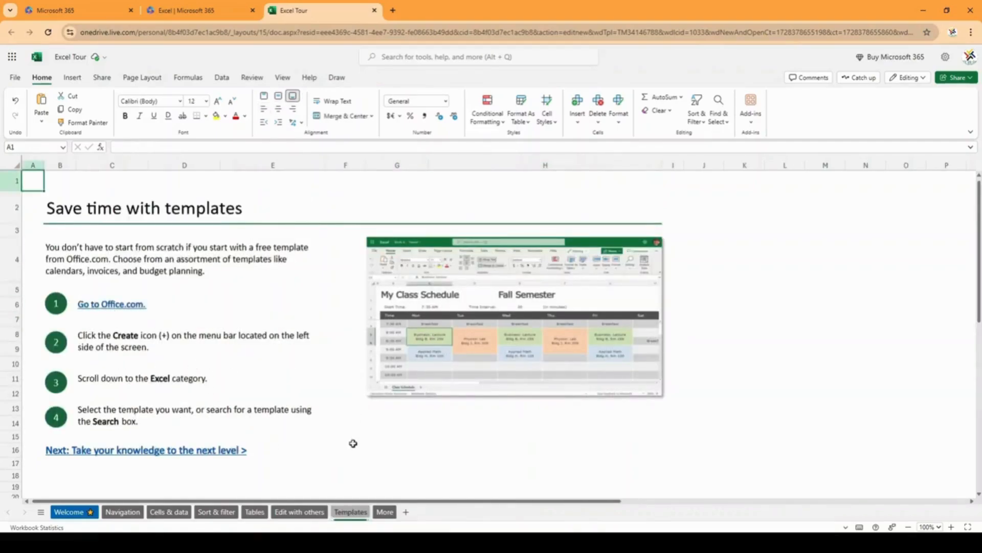
pyautogui.click(388, 514)
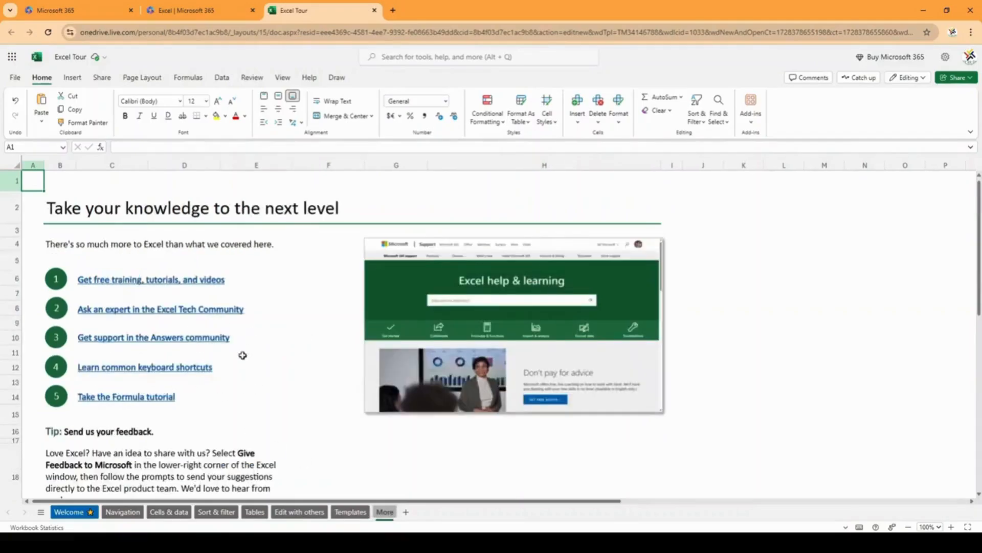
pyautogui.click(173, 15)
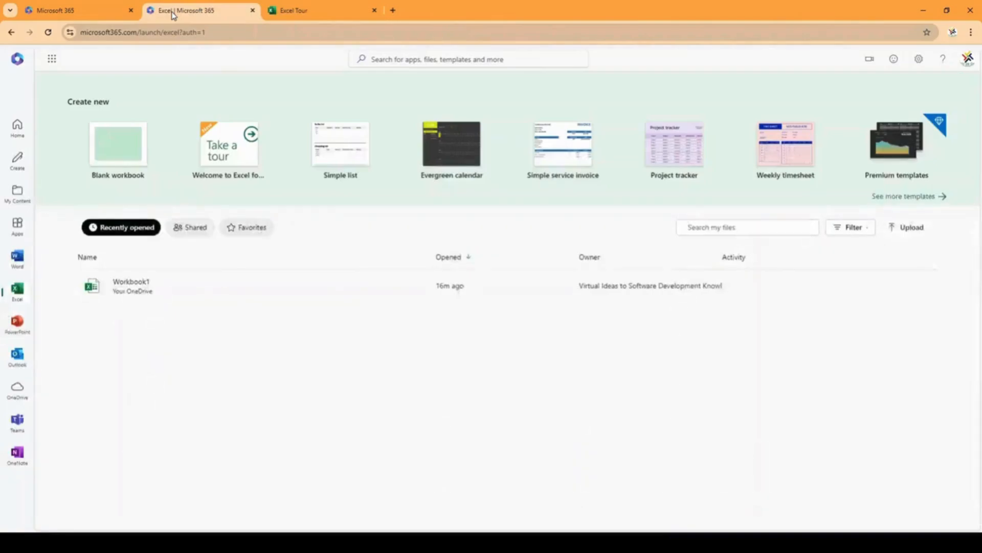
pyautogui.click(905, 198)
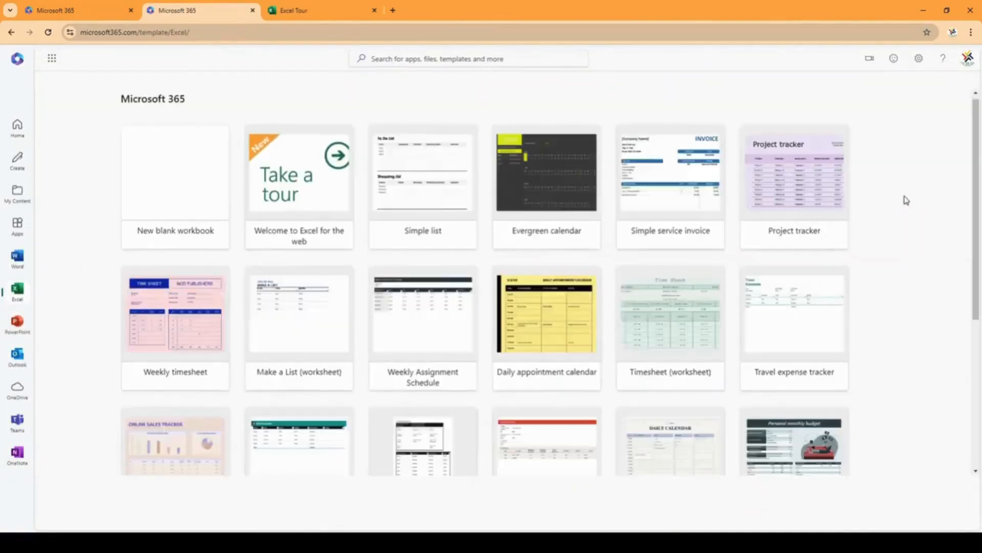
# Return to the Excel start page in Microsoft 365 and open Workbook1 from the recent files.
pyautogui.click(299, 11)
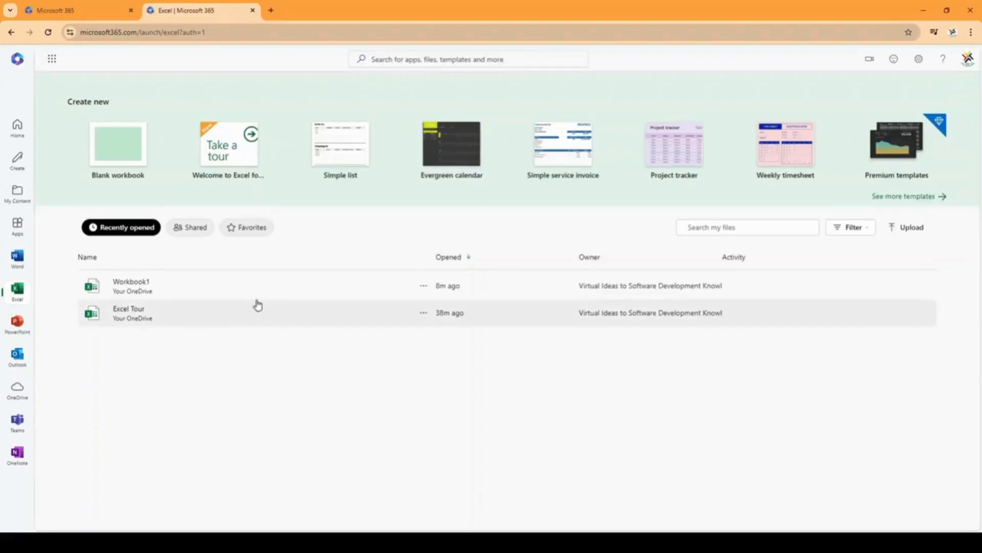
pyautogui.click(134, 283)
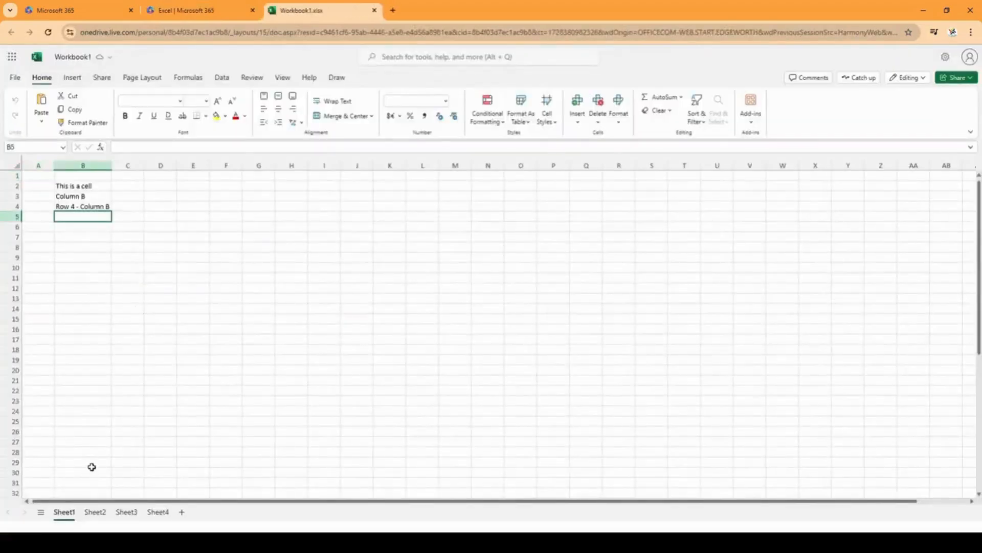
# Rename Sheet2 as "YouTube Channel".
pyautogui.click(96, 512)
pyautogui.rightClick(95, 512)
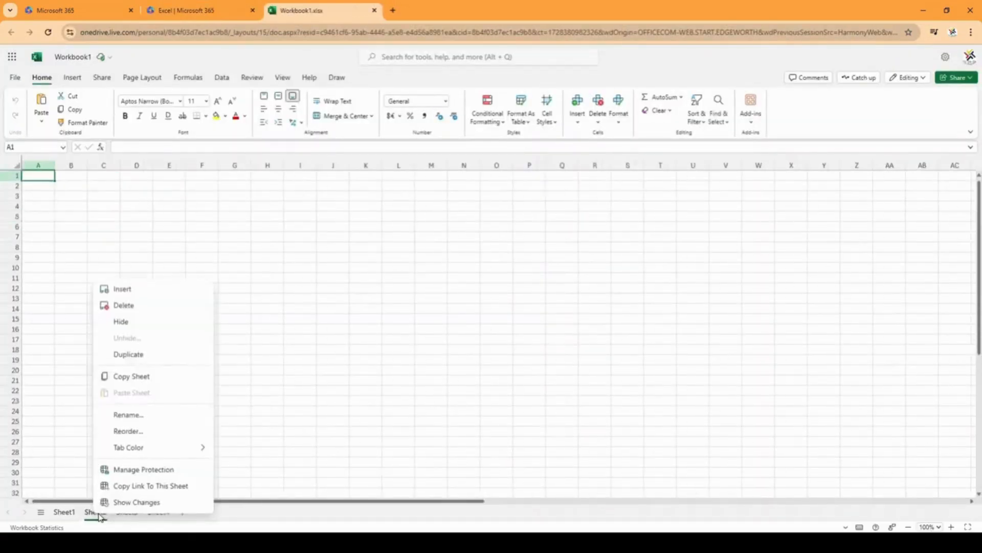
pyautogui.click(132, 414)
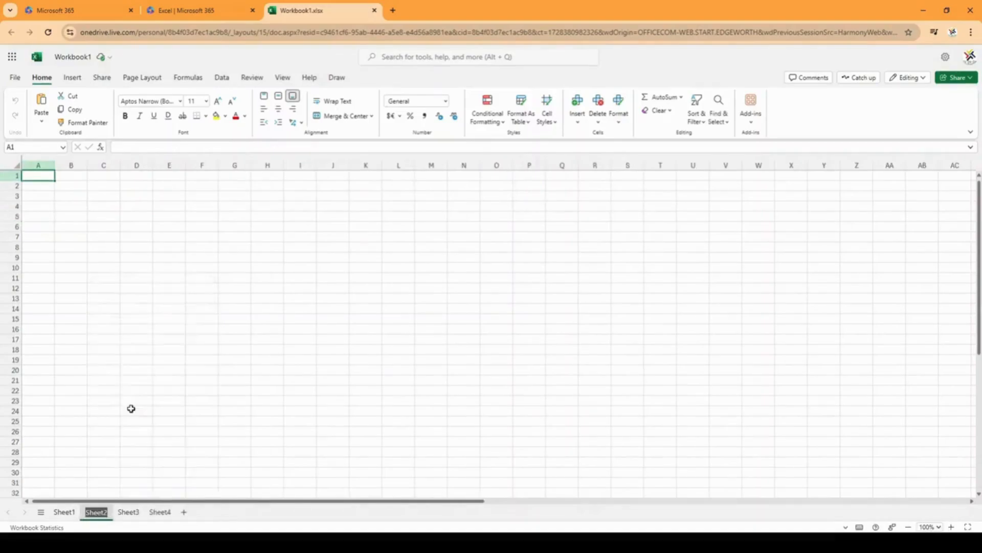
pyautogui.write('Youtube')
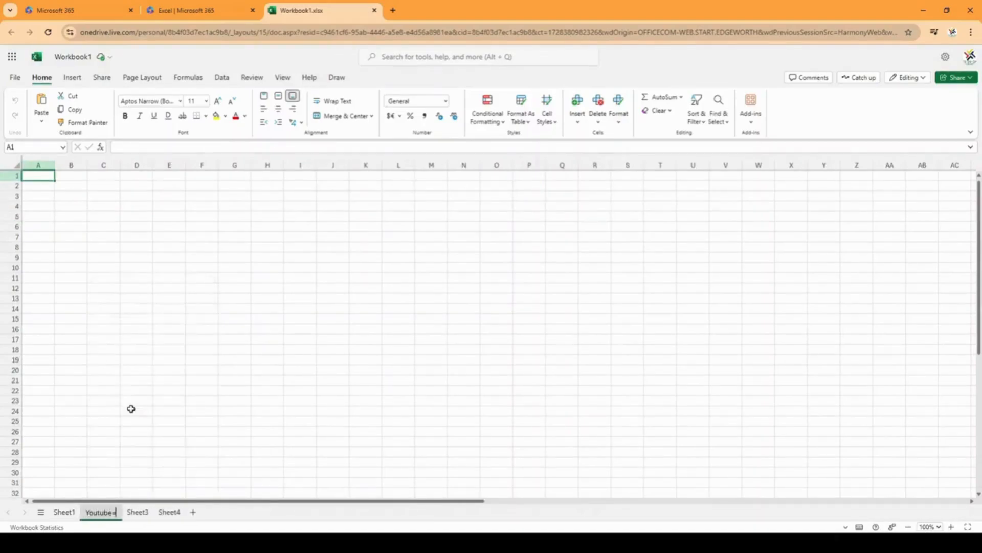
pyautogui.press('BackSpace')
pyautogui.press('BackSpace')
pyautogui.press('BackSpace')
pyautogui.press('BackSpace')
pyautogui.write('Tube Channel')
pyautogui.press('Return')
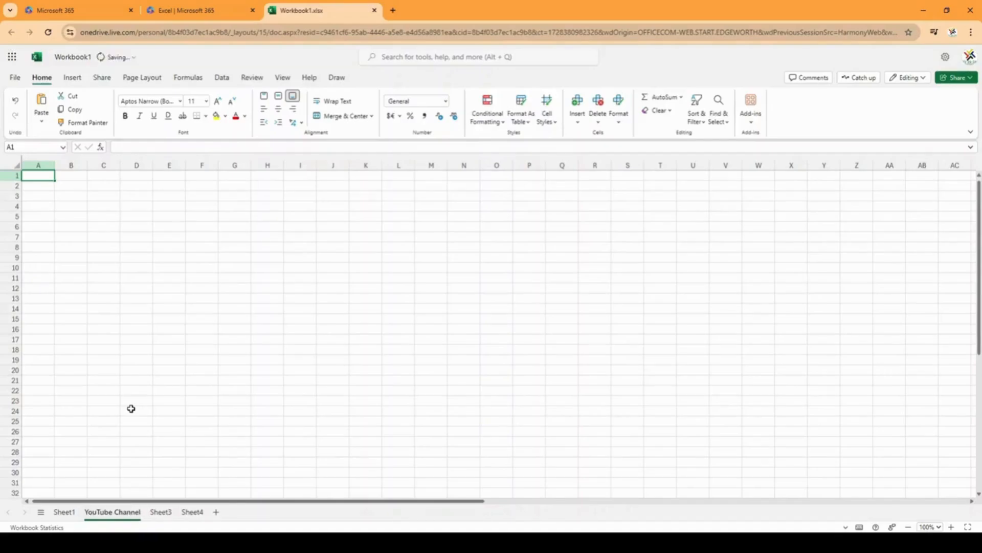
# Paste the list of videos with its Video and Length (mins) columns into the YouTube Channel sheet starting at B1.
pyautogui.click(76, 176)
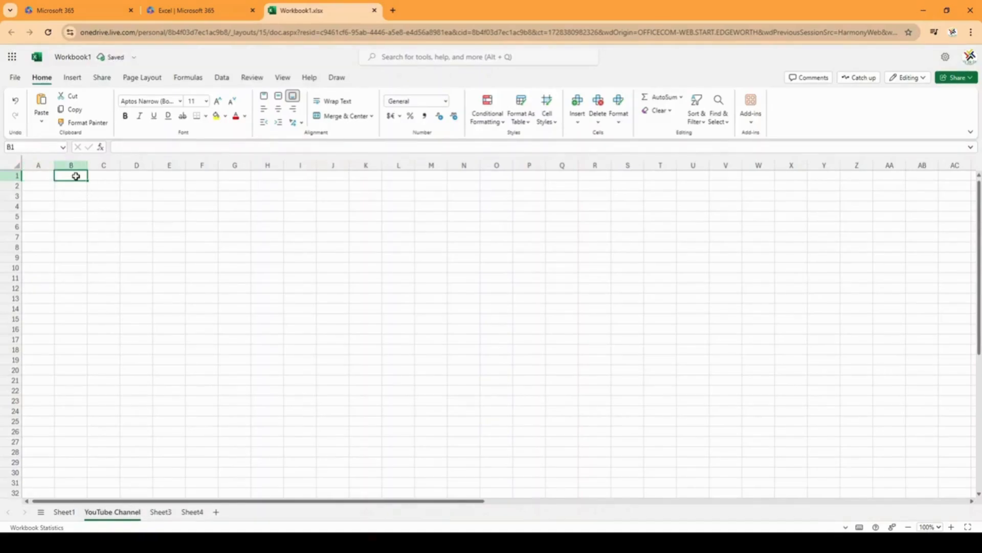
pyautogui.write('Video\tLength (mins) The Big Picture\t1.5 The Big Picture - Beyond 90 seconds\t4 The Evolution\t1.5 The Evolution - Beyond 90 seconds\t4.5 Computer Components\t1.5 Computer Components - Beyond 90 seconds\t5 Internet & The Web\t1.5 Internet & The Web - Beyond 90 seconds\t5.5 Coding Foundations\t1.5 Coding Foundations - Beyond 90 seconds\t4.5')
pyautogui.click(128, 331)
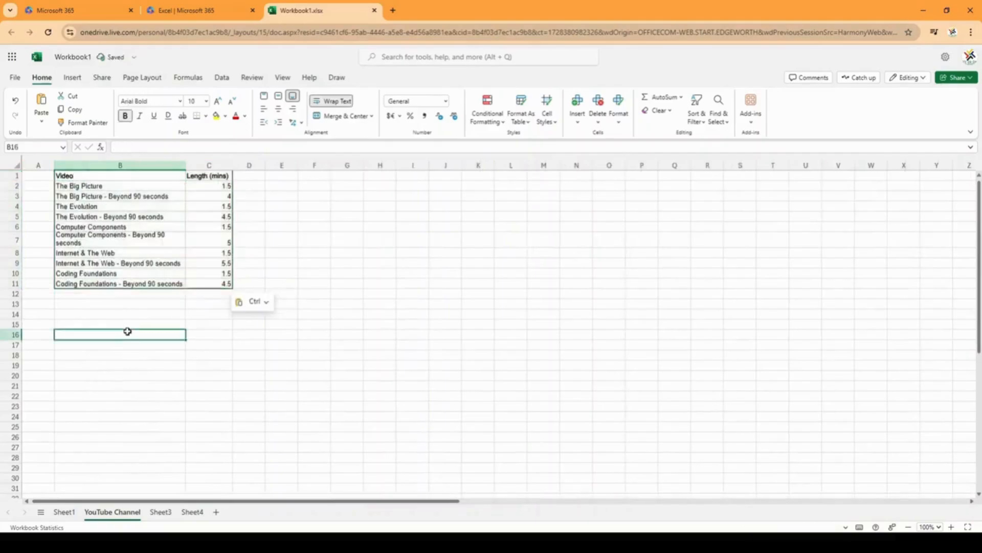
pyautogui.click(122, 174)
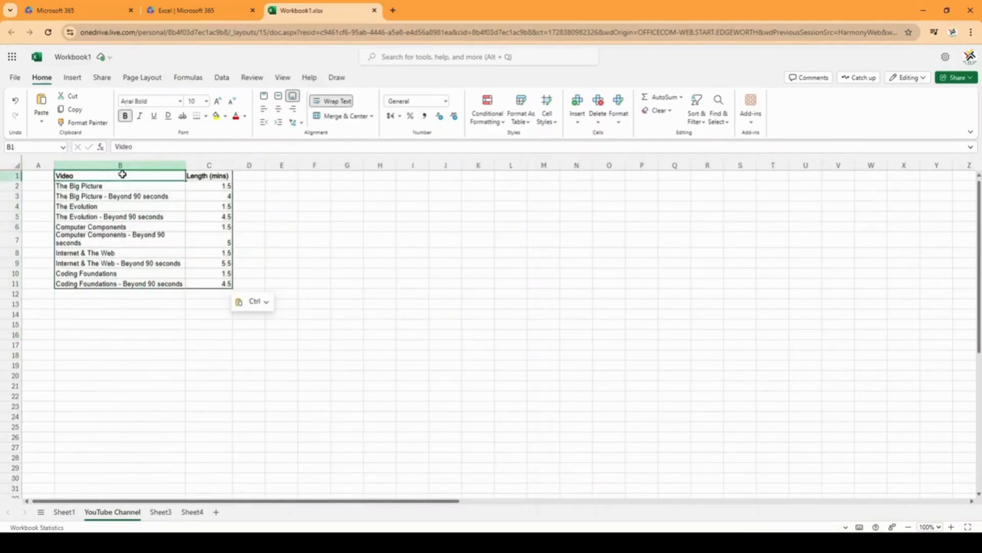
# Start a numbering column with the header # in A1, 1 in A2 and the formula =A2+1 in A3.
pyautogui.click(47, 180)
pyautogui.write('#')
pyautogui.press('Return')
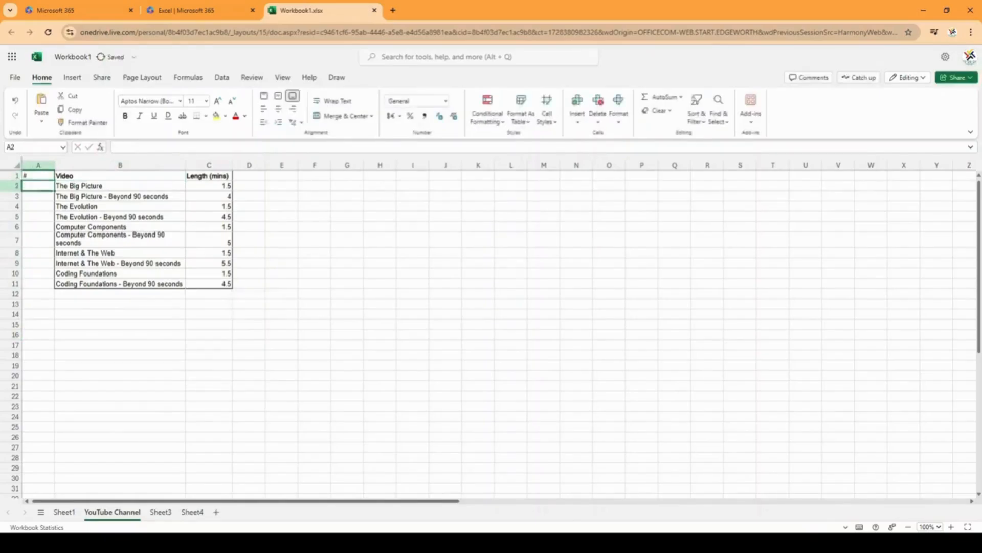
pyautogui.press('Return')
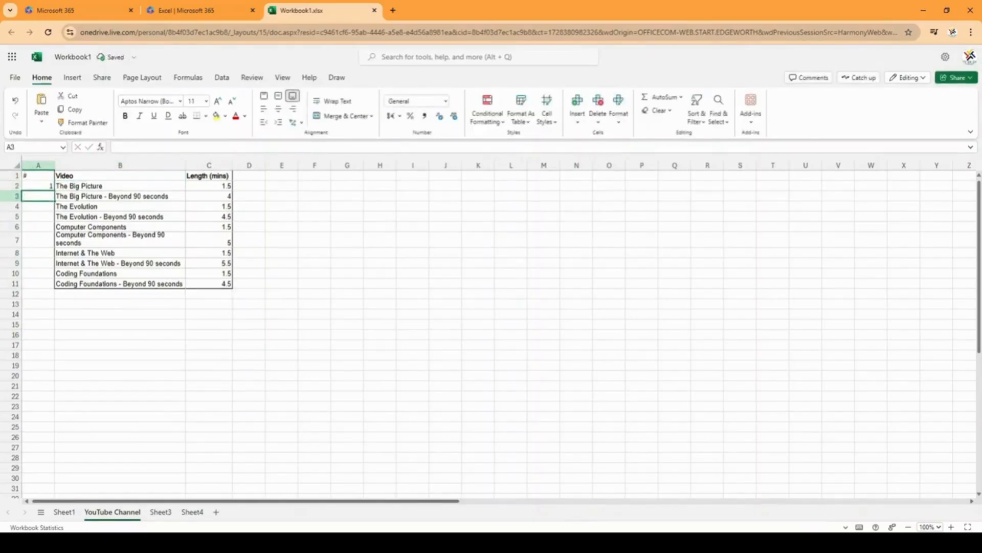
pyautogui.write('=A2+1')
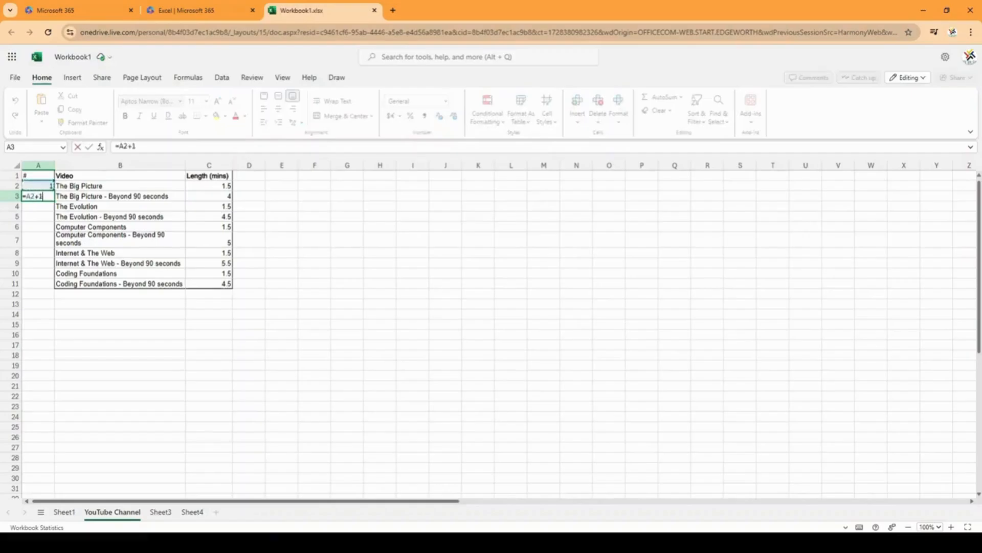
pyautogui.press('Return')
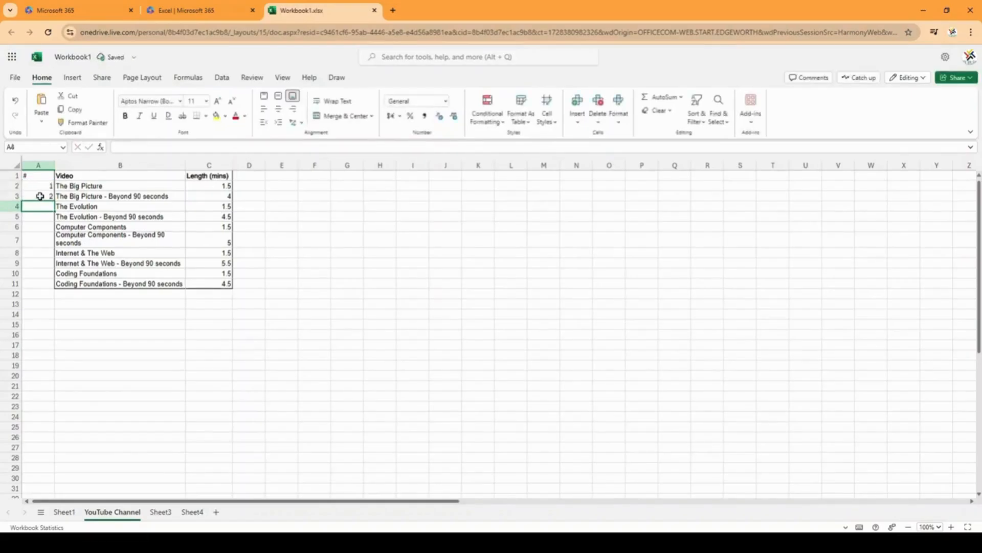
# Fill the numbering formula from A3 down through A11 to number every video.
pyautogui.click(39, 196)
pyautogui.moveTo(55, 201); pyautogui.dragTo(57, 199)
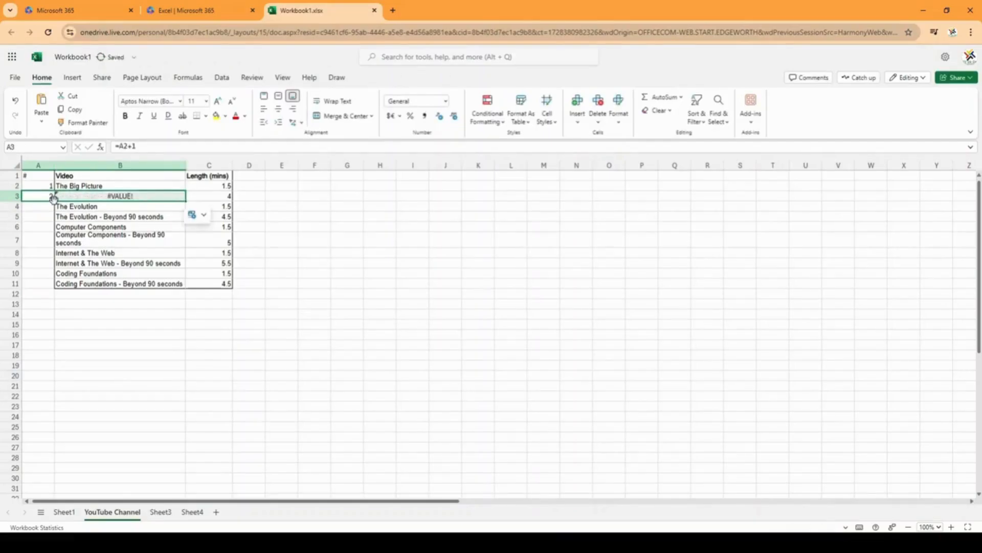
pyautogui.hotkey('ctrl', 'z')
pyautogui.click(48, 197)
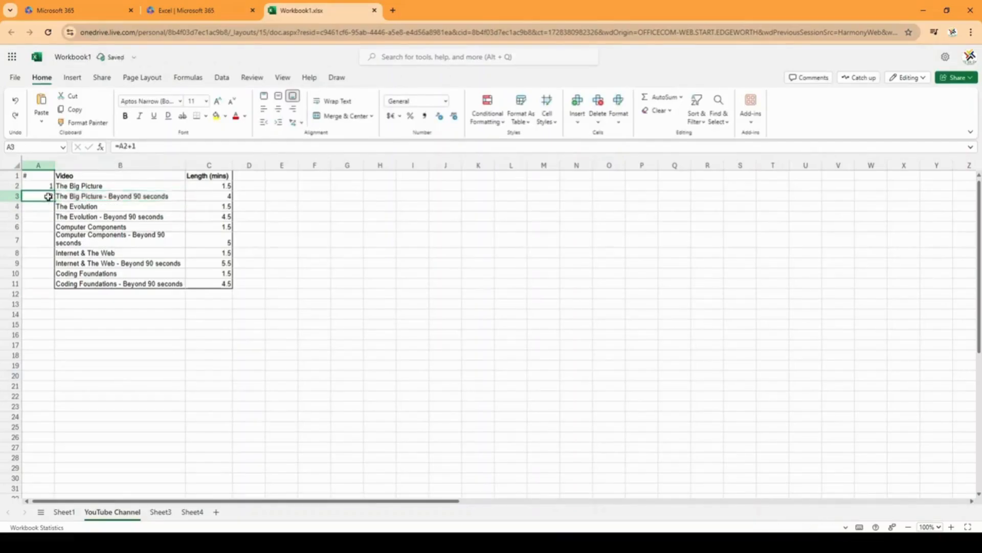
pyautogui.moveTo(53, 200); pyautogui.dragTo(56, 290)
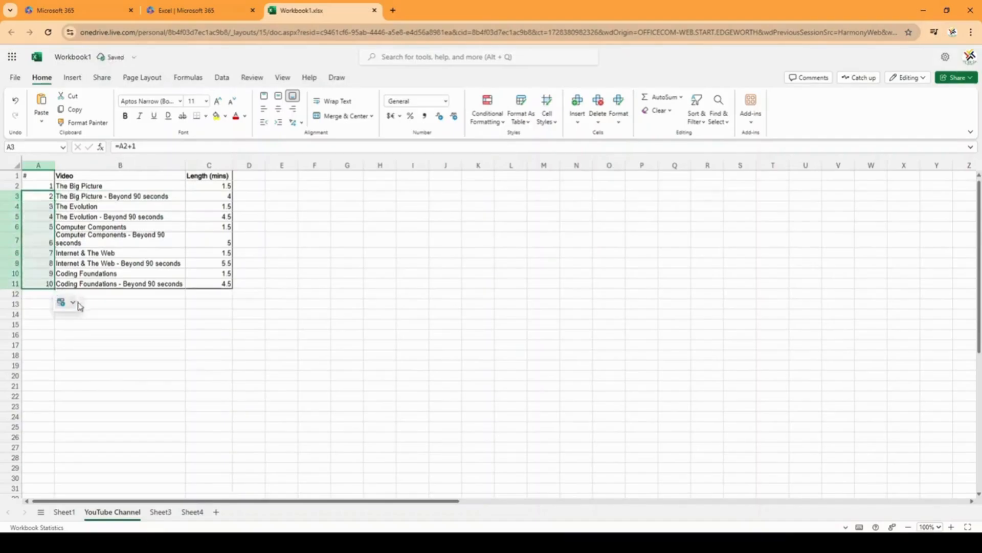
# Enter 1 and 2 in D2 and D3, try to extend them as a series, and undo the fill.
pyautogui.click(248, 188)
pyautogui.write('1')
pyautogui.press('Return')
pyautogui.write('2')
pyautogui.press('Return')
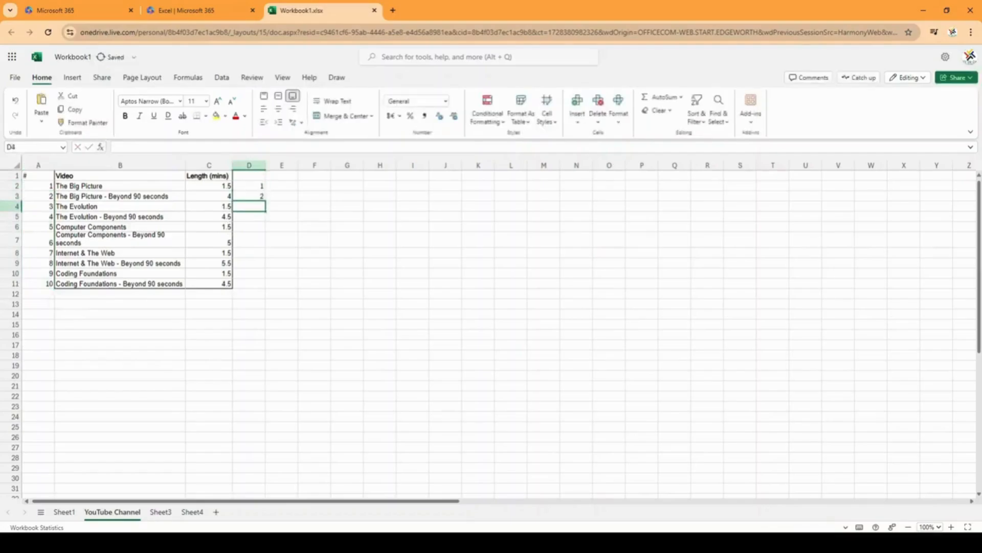
pyautogui.click(258, 187)
pyautogui.moveTo(259, 186); pyautogui.dragTo(292, 199)
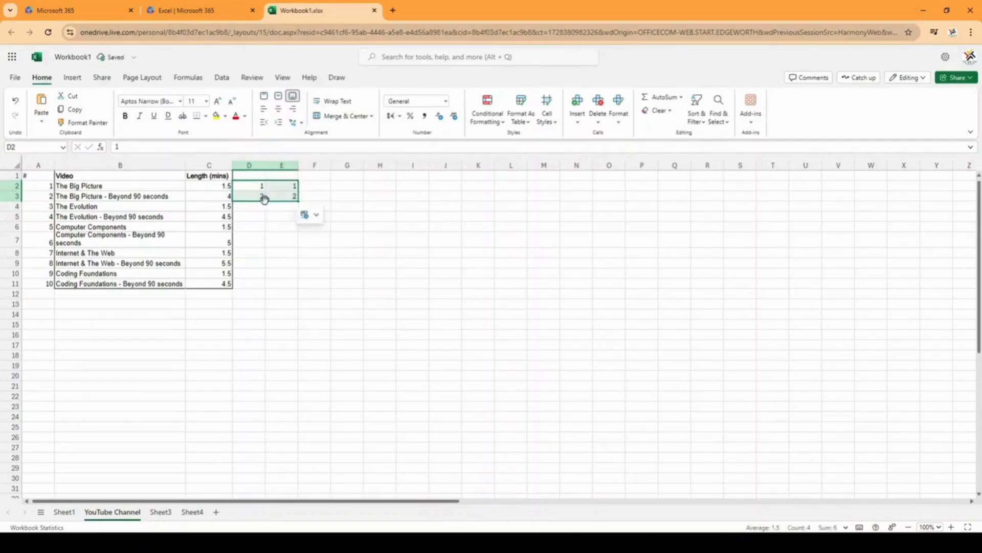
pyautogui.hotkey('ctrl', 'z')
# Add the header Date in D1 and enter Sept 23, 2024 as the first video's date in D2.
pyautogui.click(253, 176)
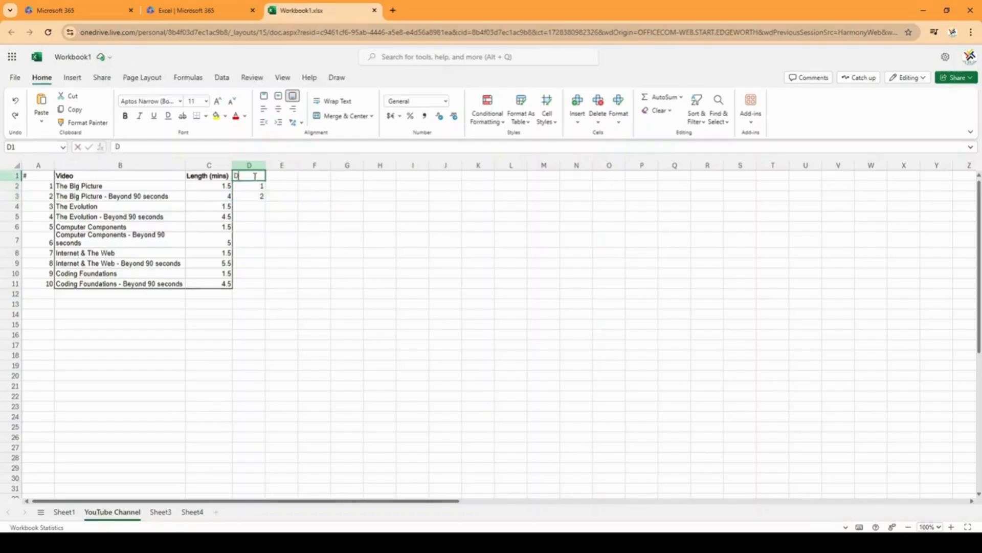
pyautogui.write('Date')
pyautogui.press('Return')
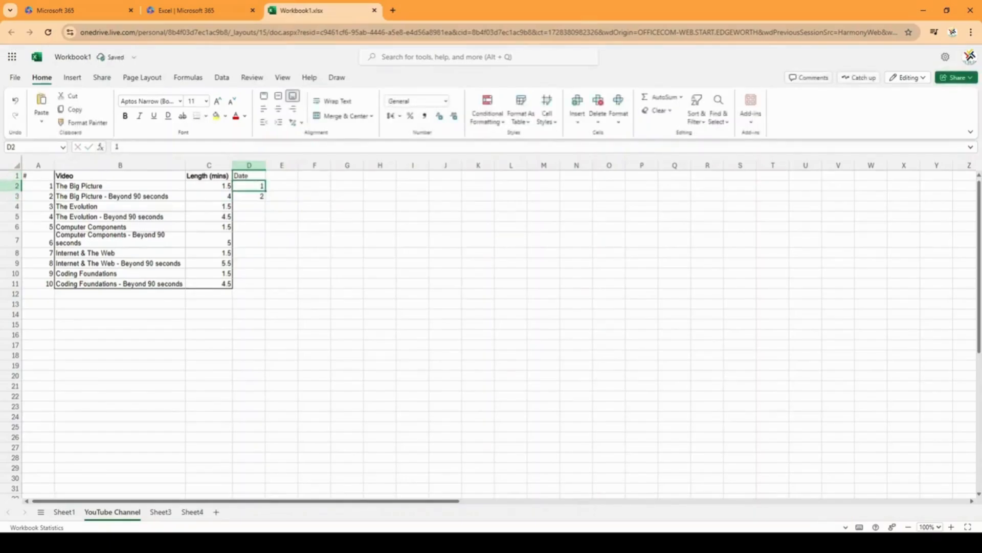
pyautogui.write('Sept 23')
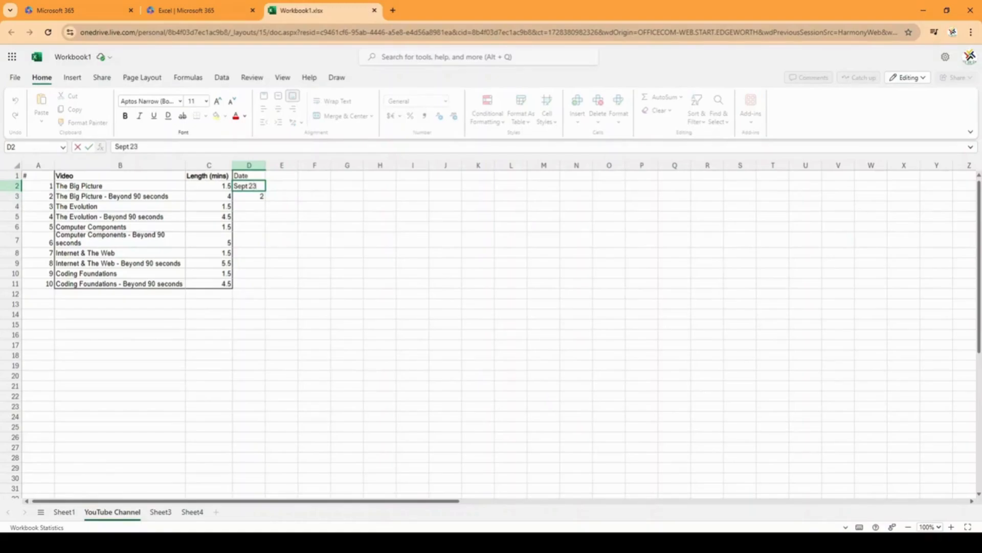
pyautogui.write(', 2024')
pyautogui.press('Return')
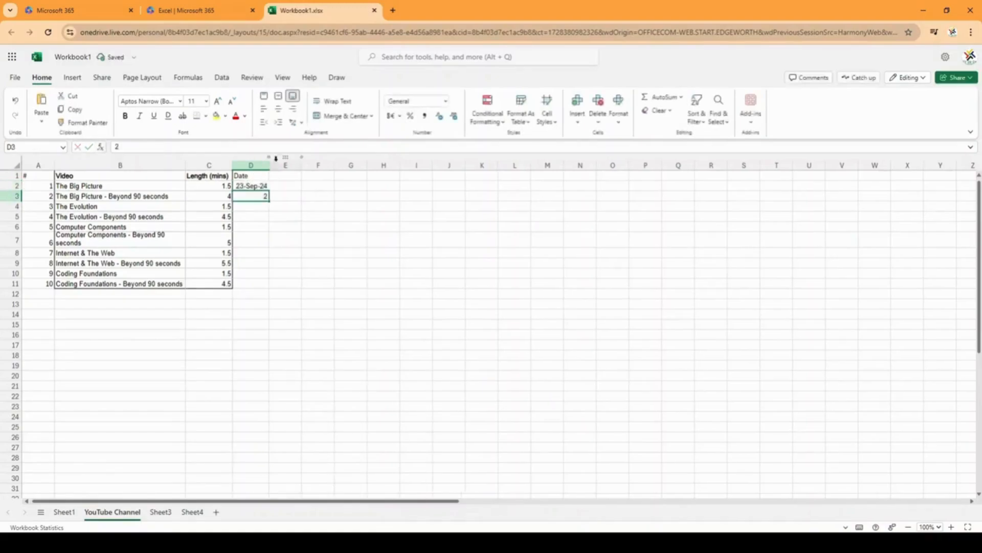
# Format D2 with the Date category in the long style "Wednesday, March 14, 2012".
pyautogui.click(258, 188)
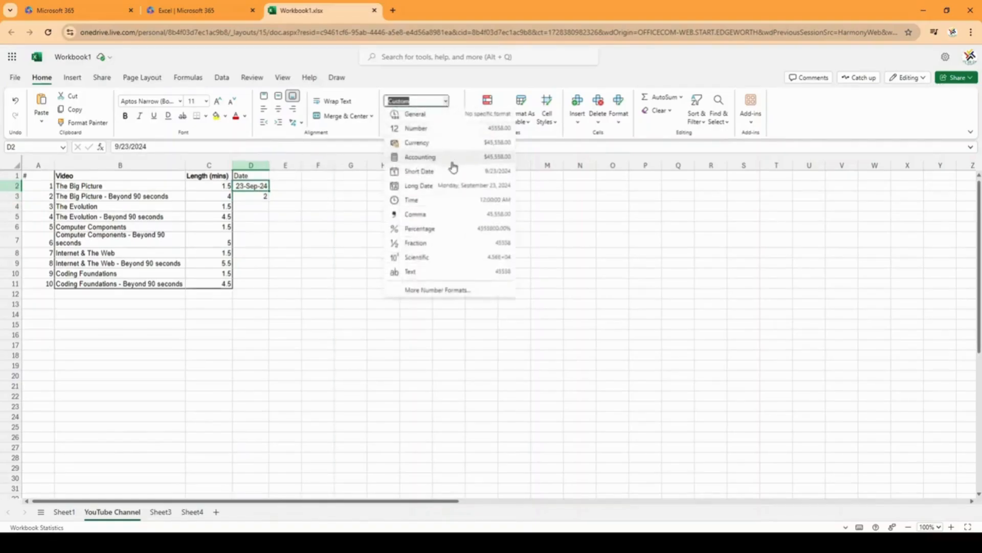
pyautogui.click(438, 290)
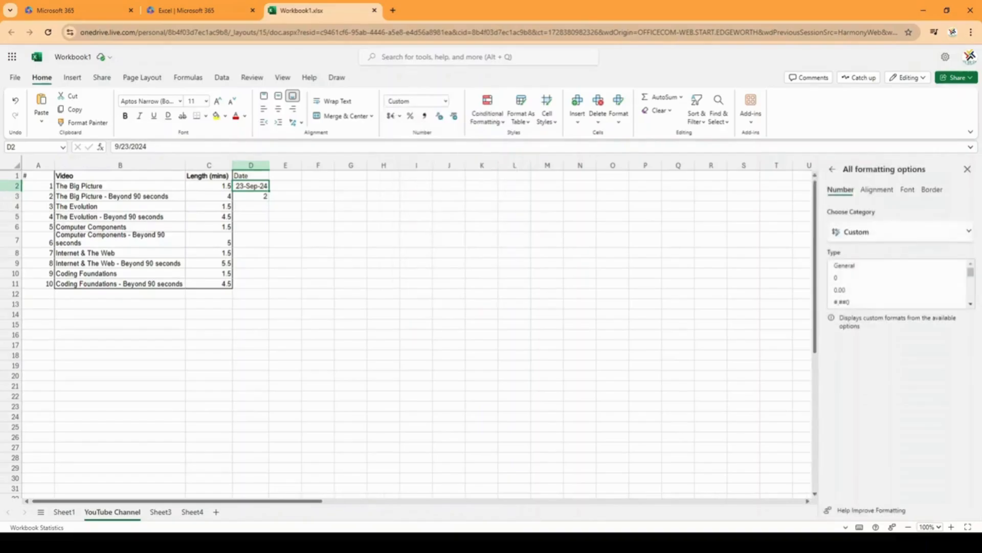
pyautogui.click(965, 233)
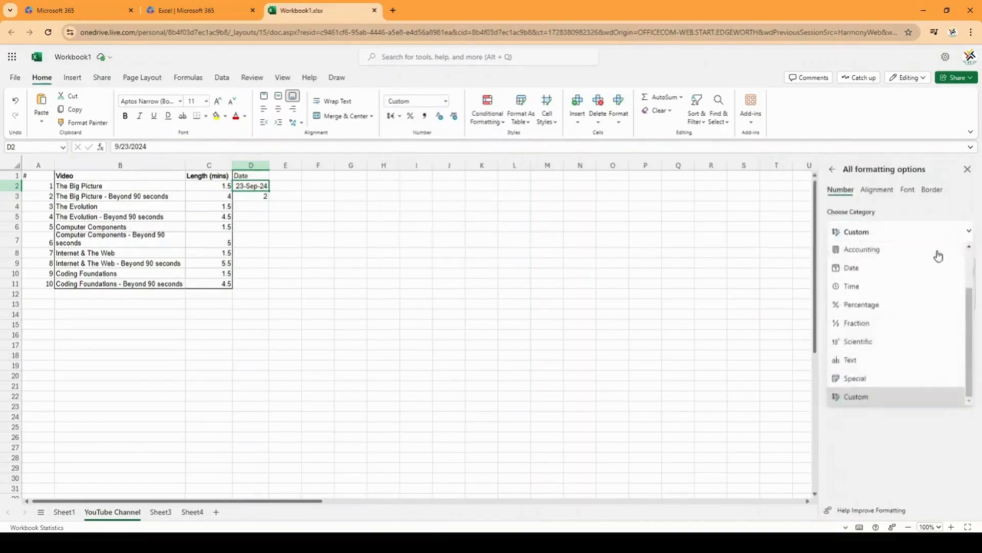
pyautogui.click(875, 278)
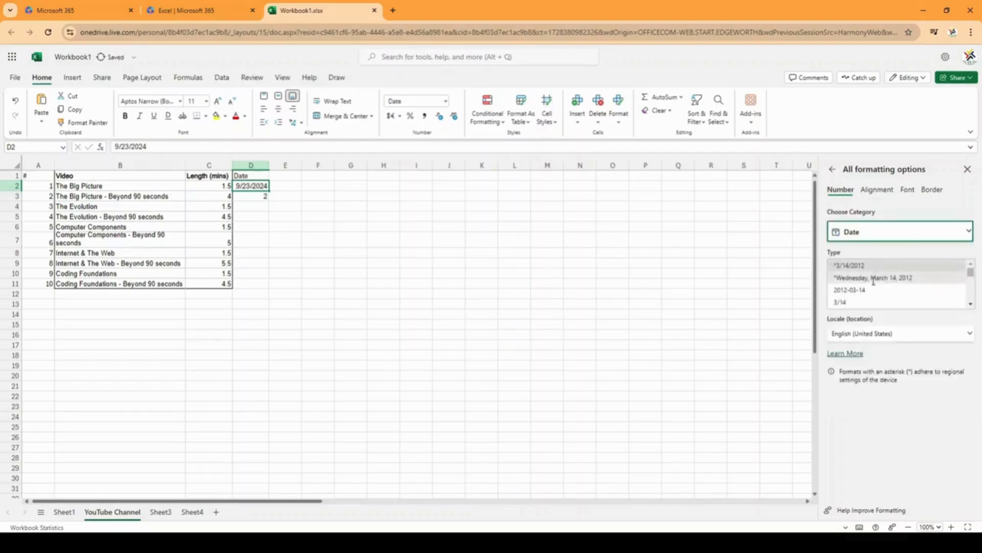
pyautogui.scroll(-5, 862, 278)
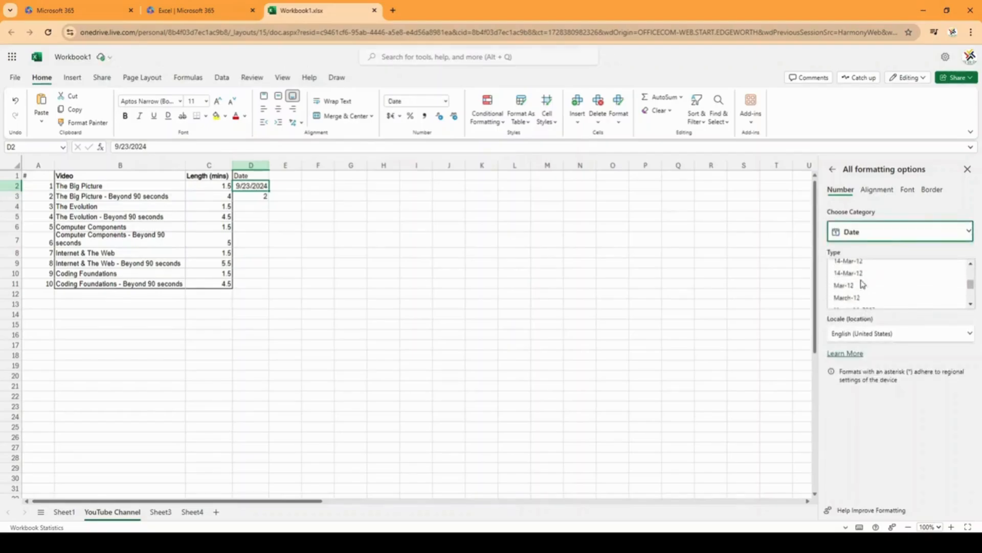
pyautogui.scroll(5, 862, 283)
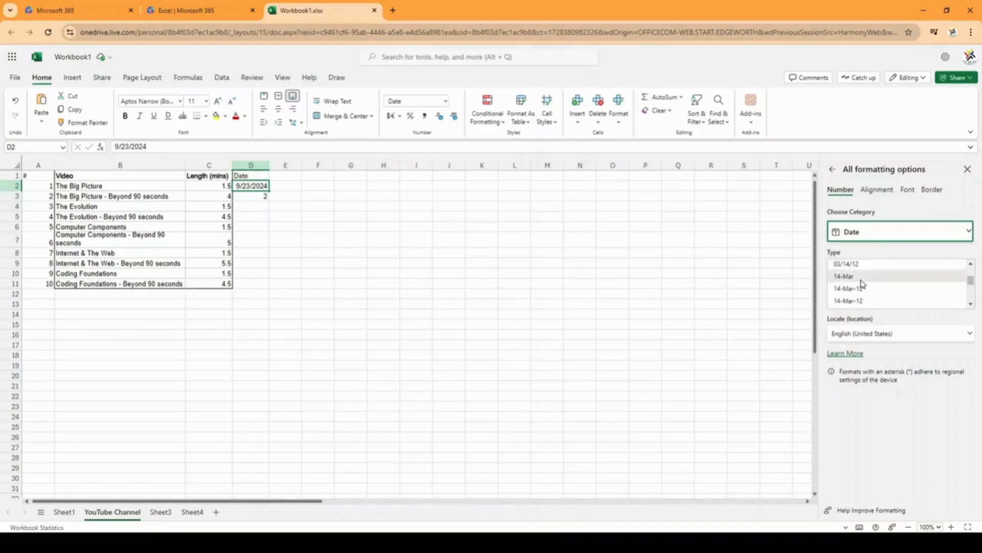
pyautogui.click(863, 279)
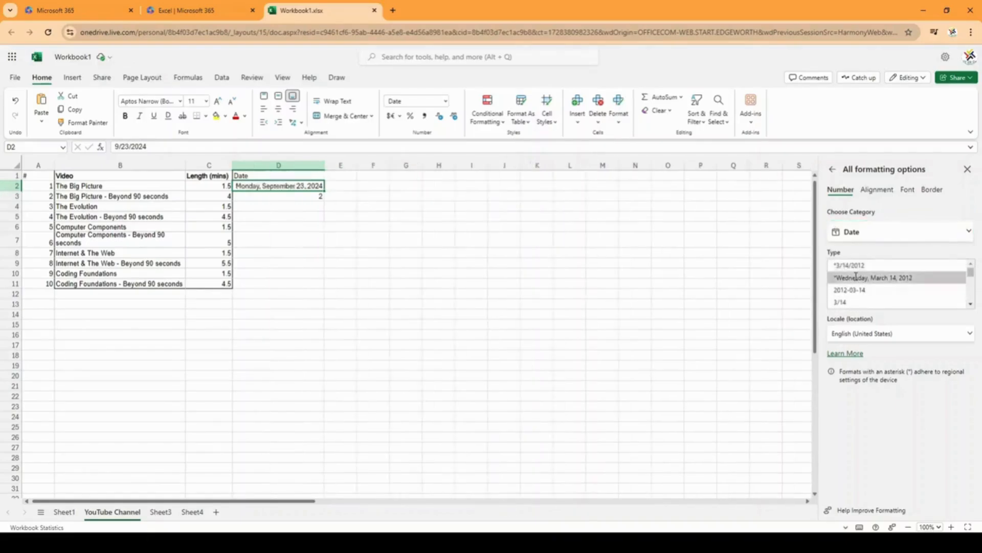
pyautogui.click(969, 173)
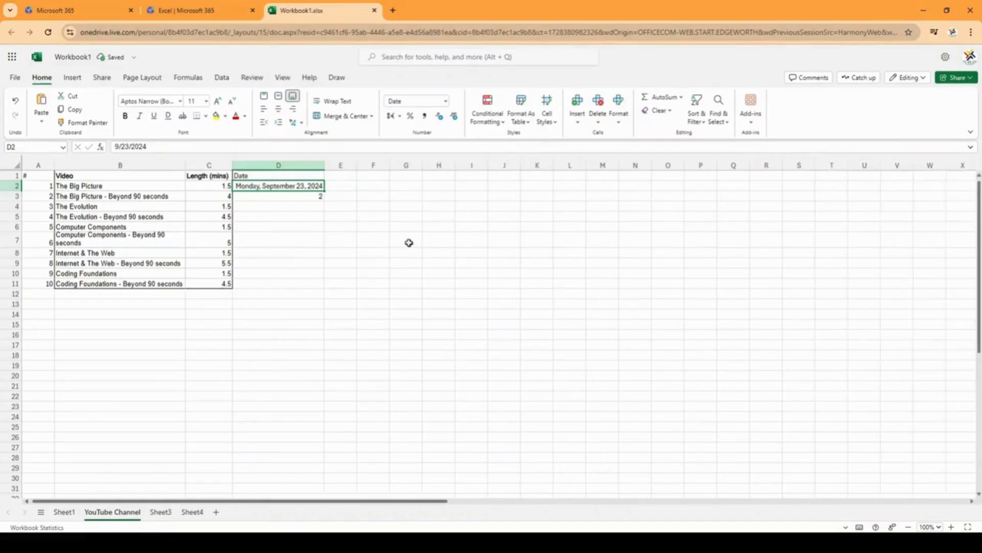
# Enter the formula =D2+1 in D3 for the second video's date.
pyautogui.click(314, 195)
pyautogui.write('=D2+1')
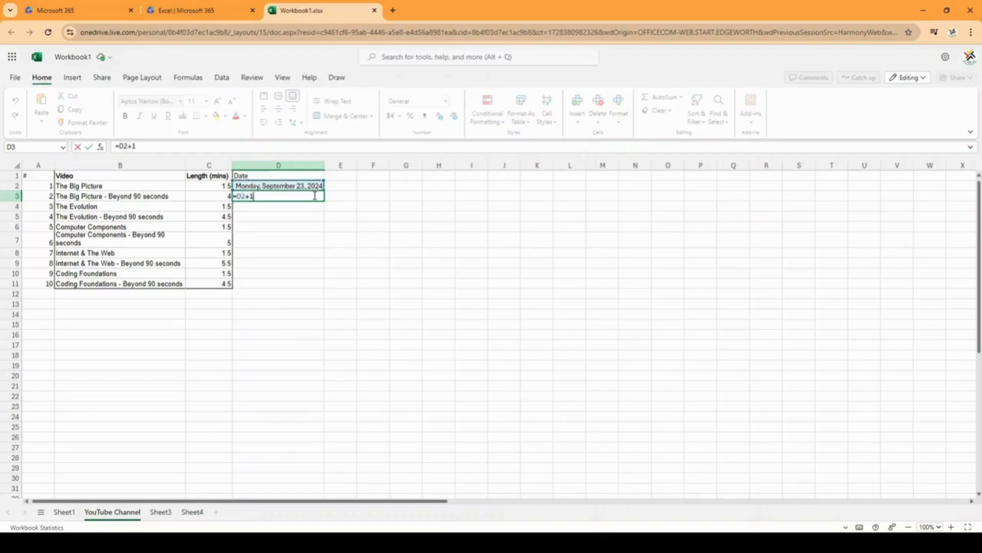
pyautogui.click(119, 145)
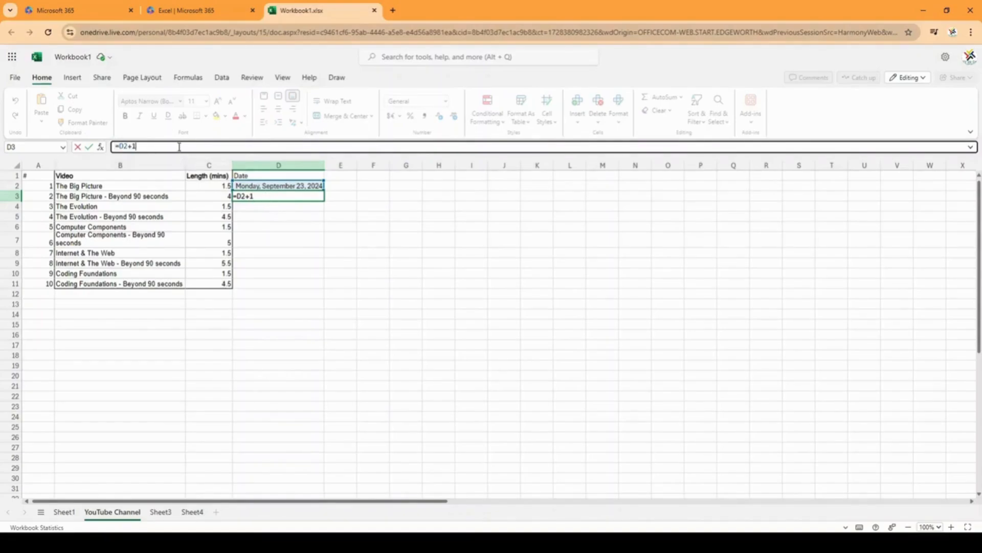
pyautogui.write('1')
pyautogui.press('Return')
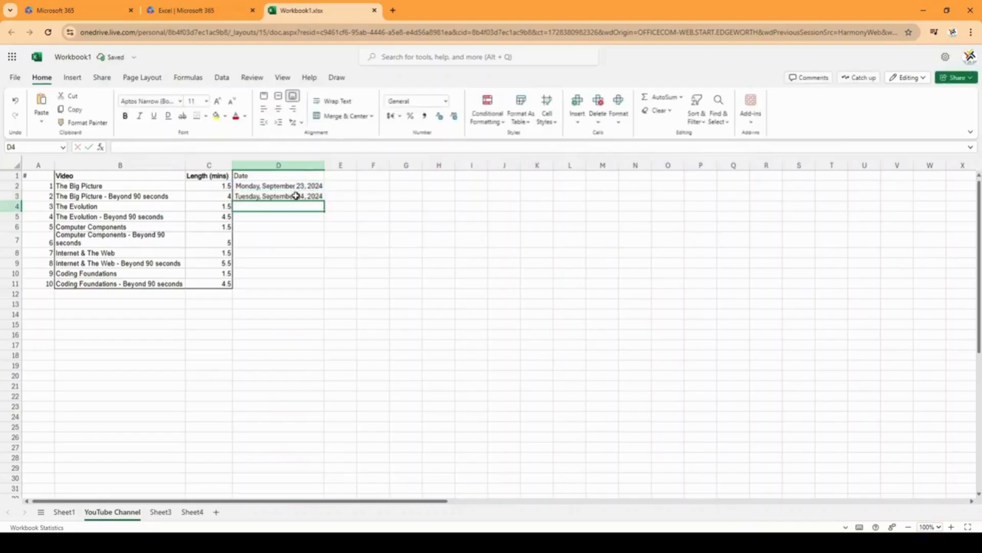
# Copy the date formula in D3 and paste only the formula into D3:D11.
pyautogui.click(296, 196)
pyautogui.hotkey('ctrl', 'c')
pyautogui.keyDown('shift'); pyautogui.click(275, 287); pyautogui.keyUp('shift')
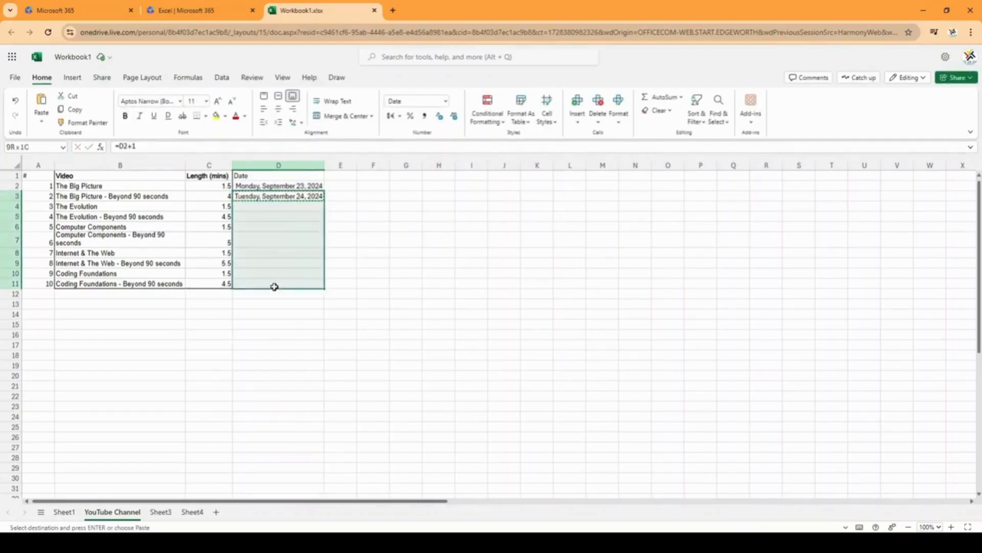
pyautogui.rightClick(274, 286)
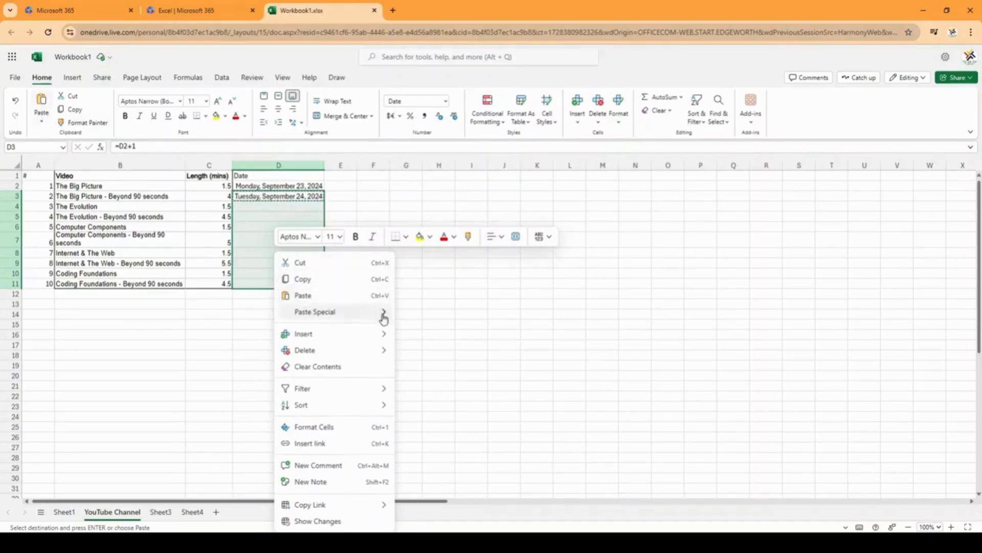
pyautogui.moveTo(384, 314)
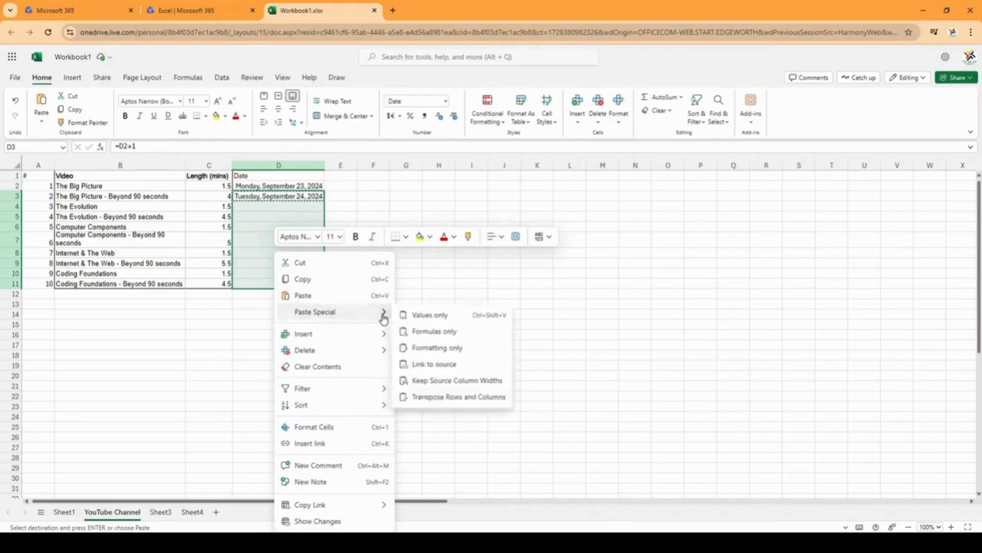
pyautogui.click(440, 332)
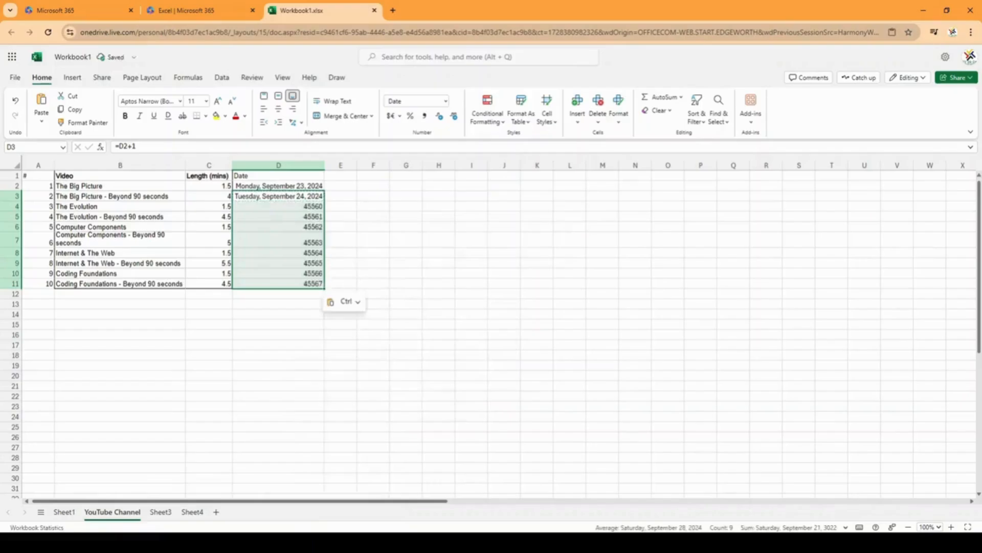
# Replace the formulas-only paste with a full paste of D3 into D4, and widen column D to fit the long date.
pyautogui.hotkey('ctrl', 'z')
pyautogui.click(300, 207)
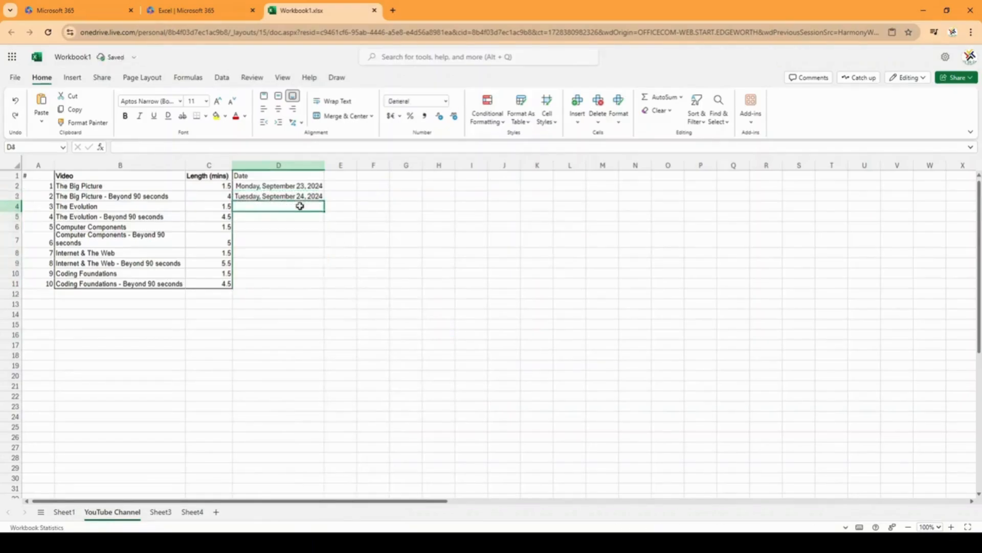
pyautogui.hotkey('ctrl', 'v')
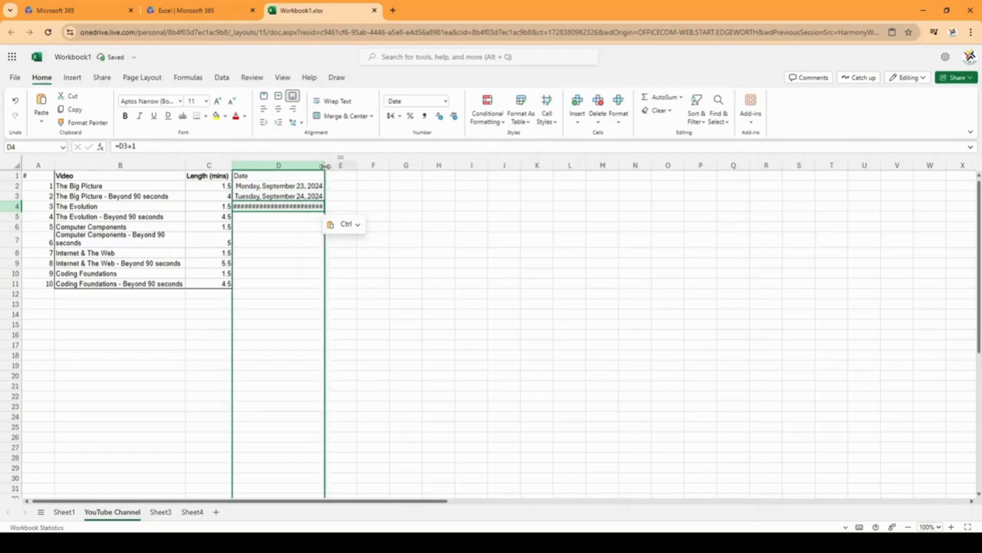
pyautogui.moveTo(322, 164); pyautogui.dragTo(347, 165)
pyautogui.click(338, 218)
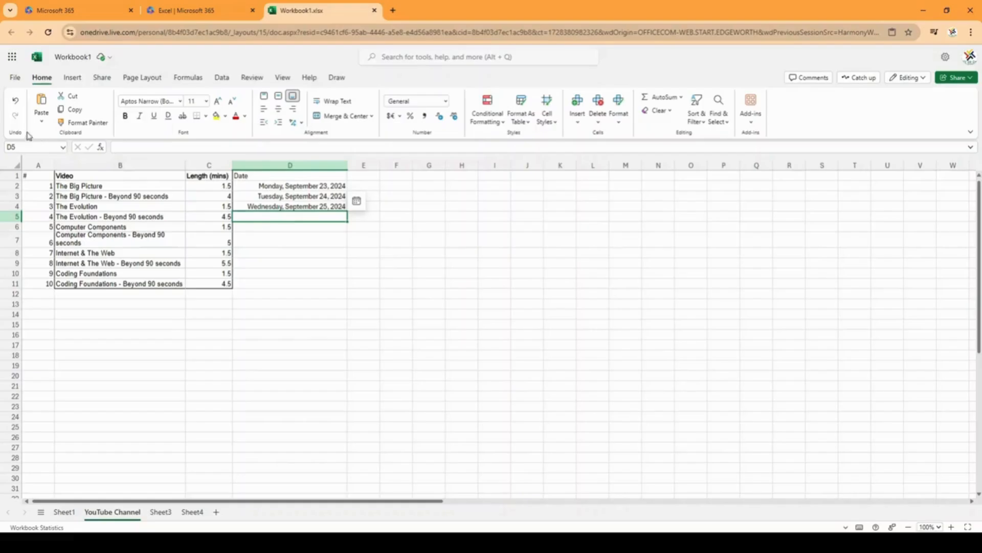
# Copy the date cell D4 and paste it with its formatting into D5.
pyautogui.click(292, 206)
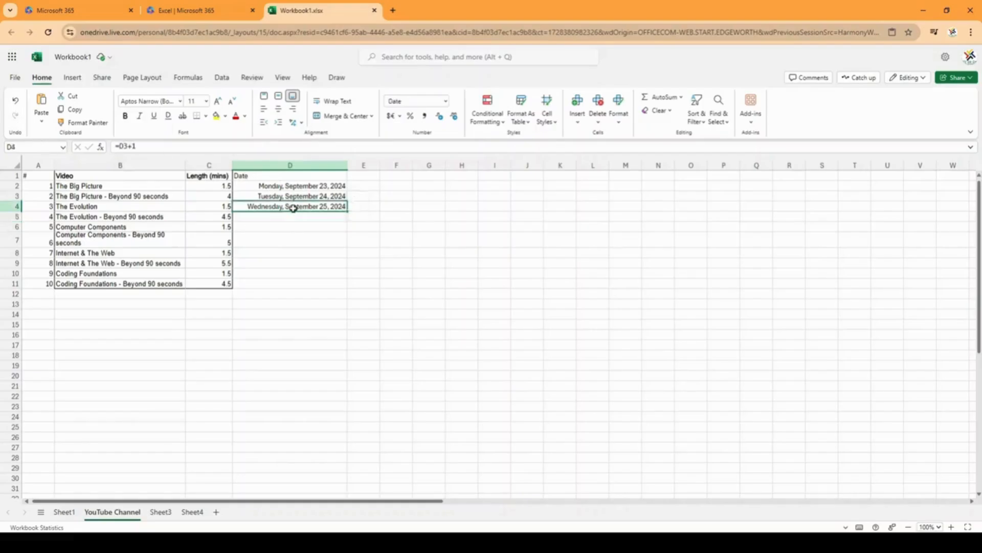
pyautogui.rightClick(295, 211)
pyautogui.click(318, 236)
pyautogui.click(281, 216)
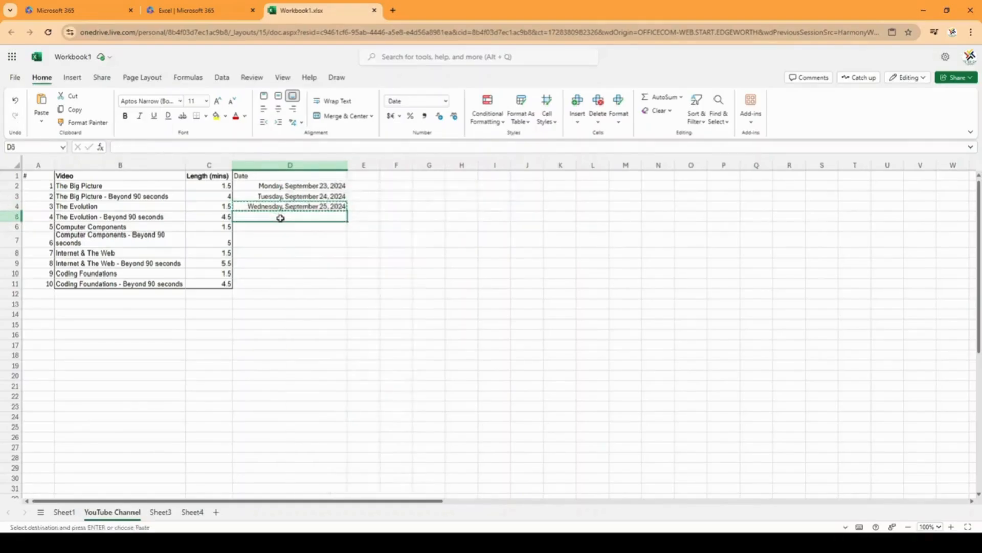
pyautogui.rightClick(281, 221)
pyautogui.click(309, 262)
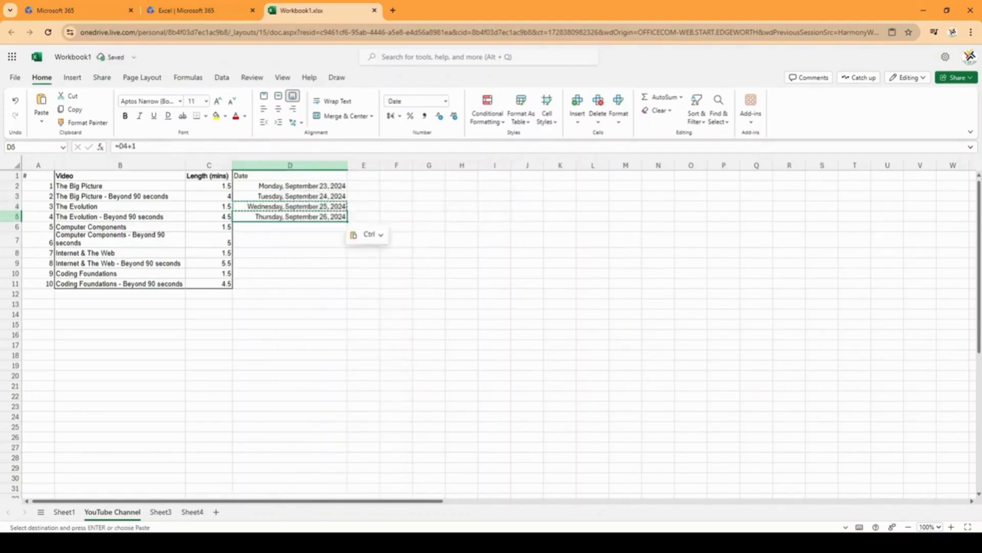
# Paste the copied date cell with its formatting into D6 for the fifth video.
pyautogui.click(292, 225)
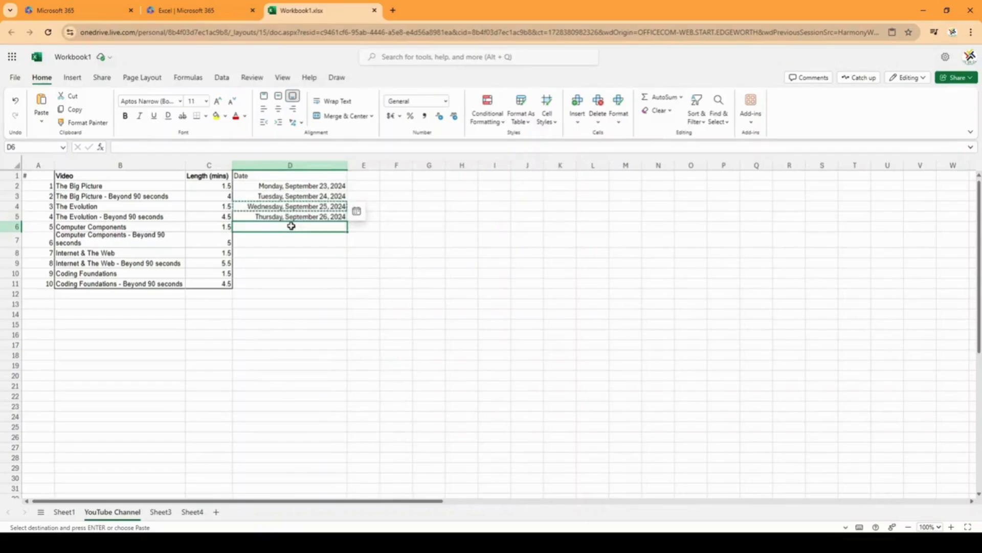
pyautogui.click(306, 219)
pyautogui.click(341, 227)
pyautogui.rightClick(311, 225)
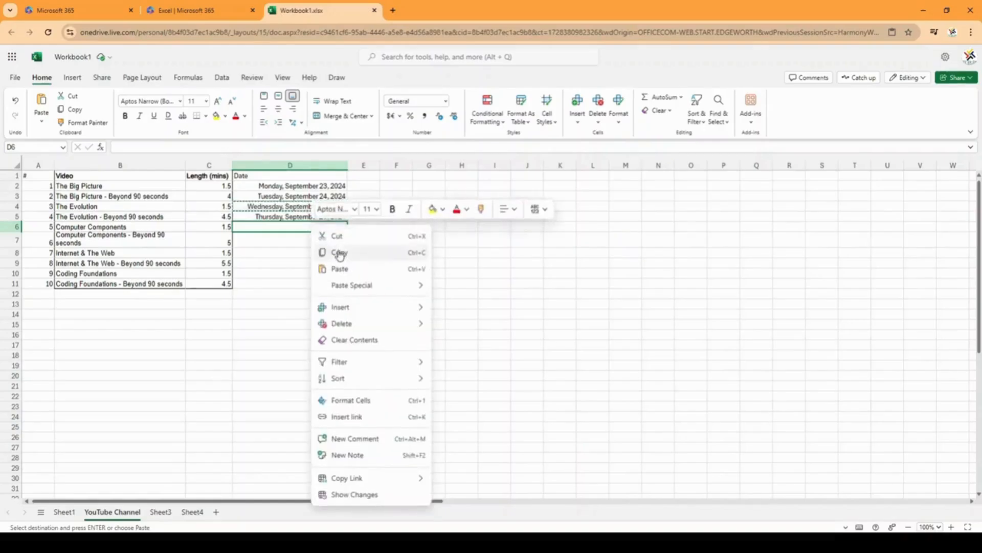
pyautogui.click(343, 267)
pyautogui.click(380, 246)
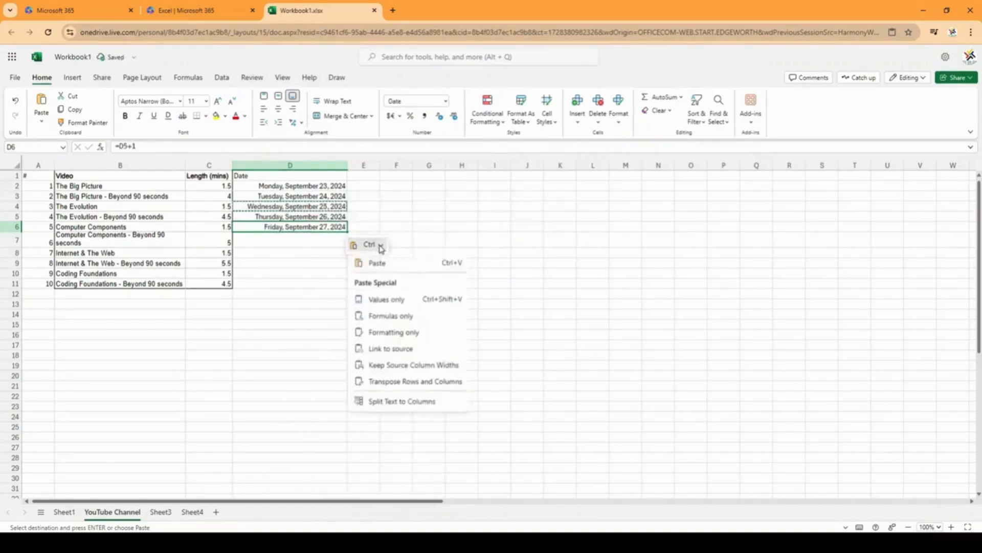
pyautogui.click(313, 240)
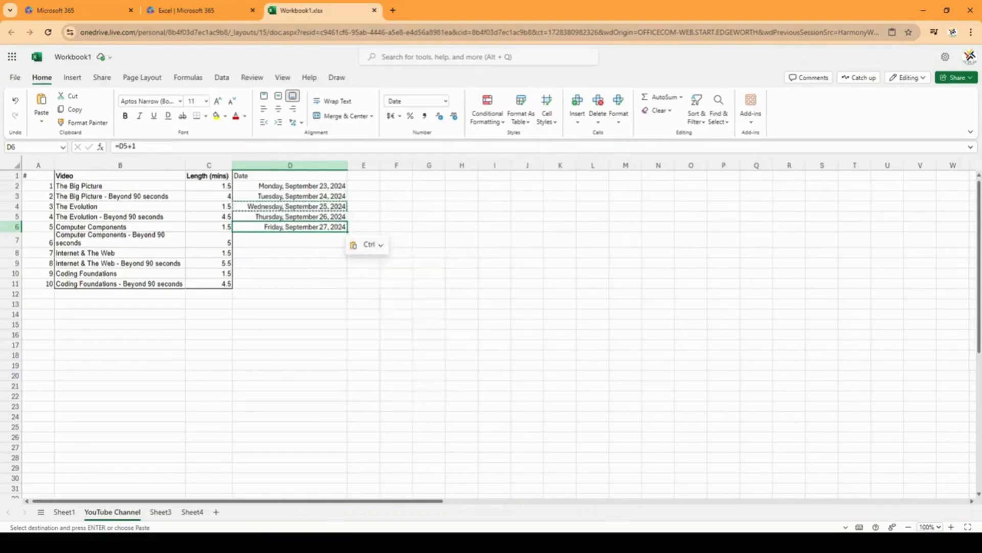
# Paste the copied date cell into D7:D11 to fill in the remaining video dates.
pyautogui.click(303, 239)
pyautogui.hotkey('shift', 'Down')
pyautogui.hotkey('shift', 'Down')
pyautogui.hotkey('shift', 'Down')
pyautogui.hotkey('shift', 'Down')
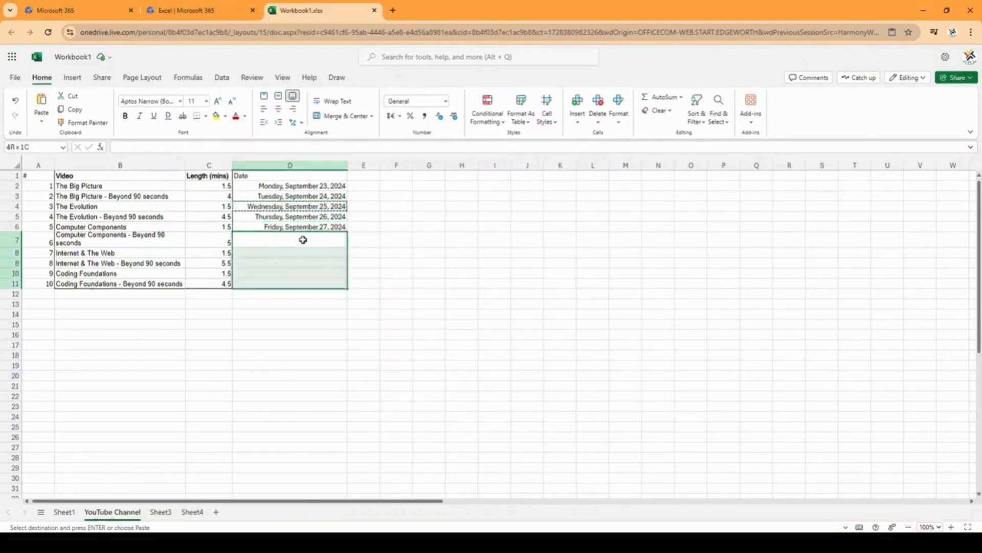
pyautogui.rightClick(303, 240)
pyautogui.click(333, 284)
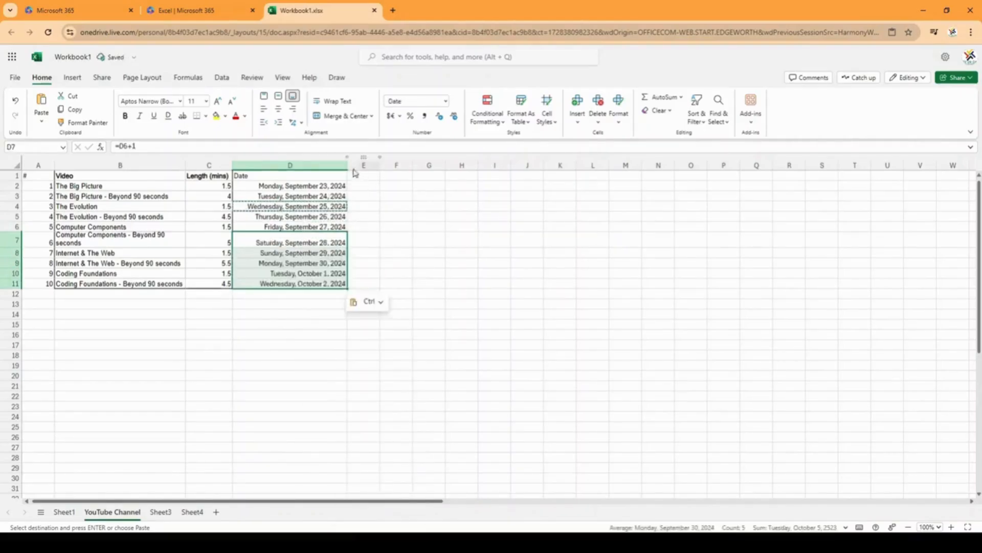
pyautogui.click(370, 196)
# Widen column B so the title in B7 fits on one line, and autofit the height of row 7.
pyautogui.click(162, 237)
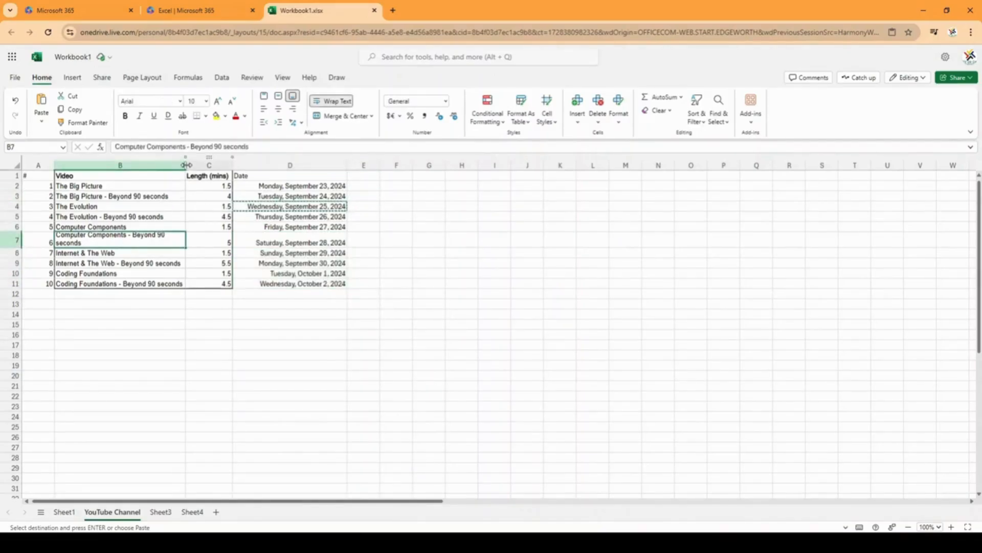
pyautogui.moveTo(186, 165); pyautogui.dragTo(216, 164)
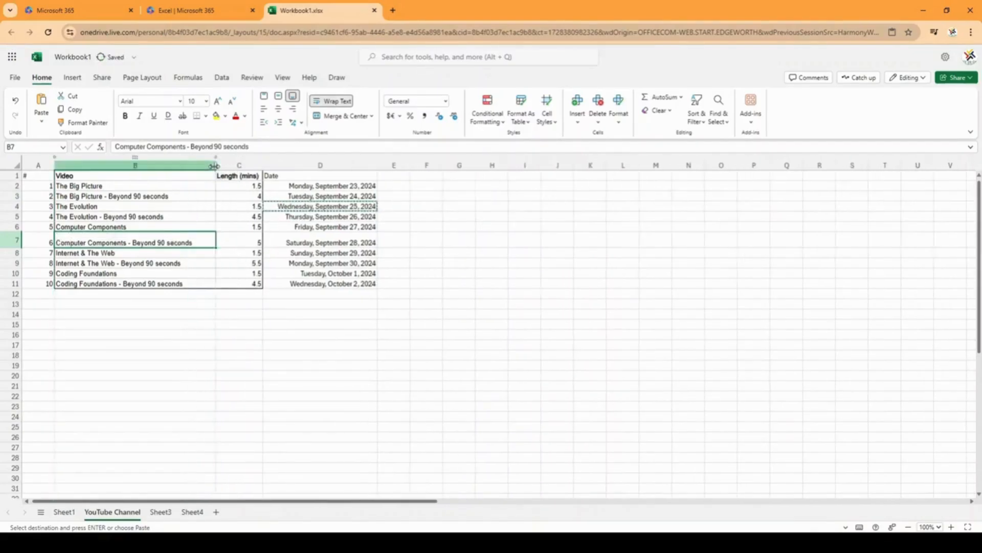
pyautogui.click(10, 244)
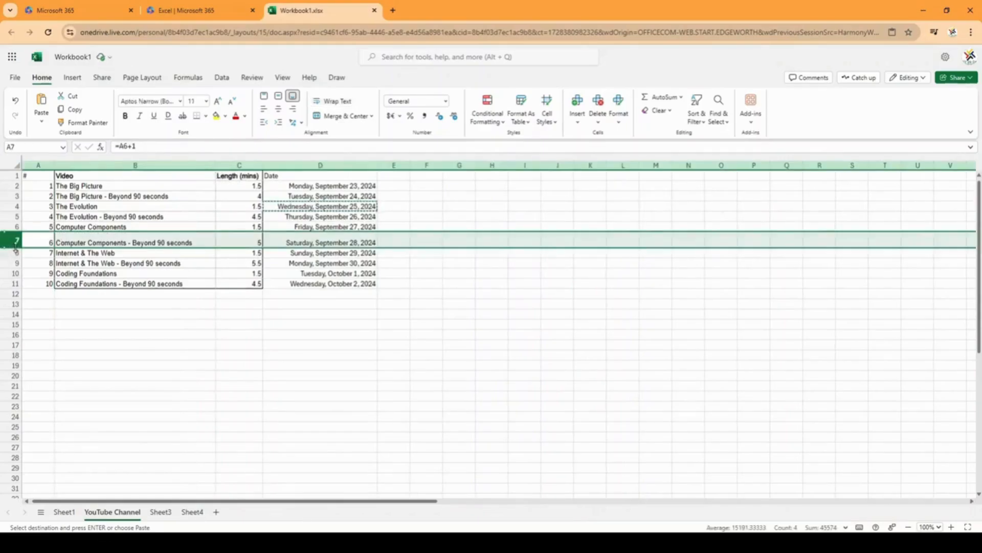
pyautogui.doubleClick(12, 249)
pyautogui.click(298, 269)
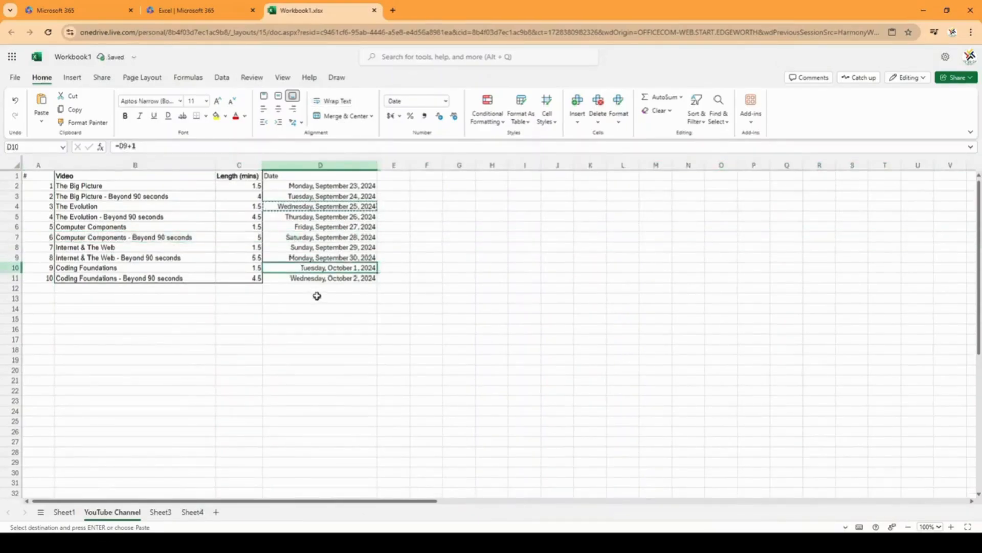
pyautogui.doubleClick(320, 299)
# Enter the label Max in B13 and right-align it.
pyautogui.click(200, 298)
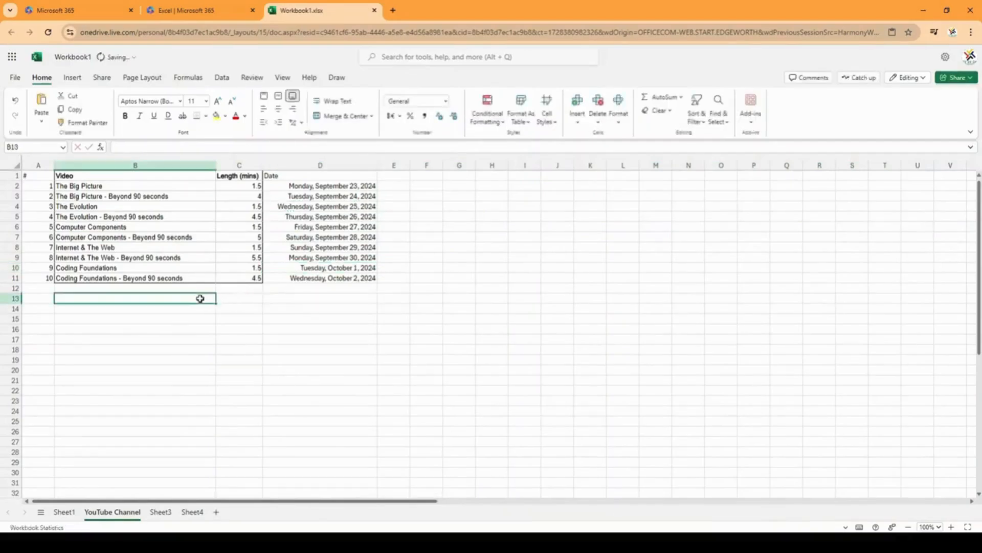
pyautogui.write('Max')
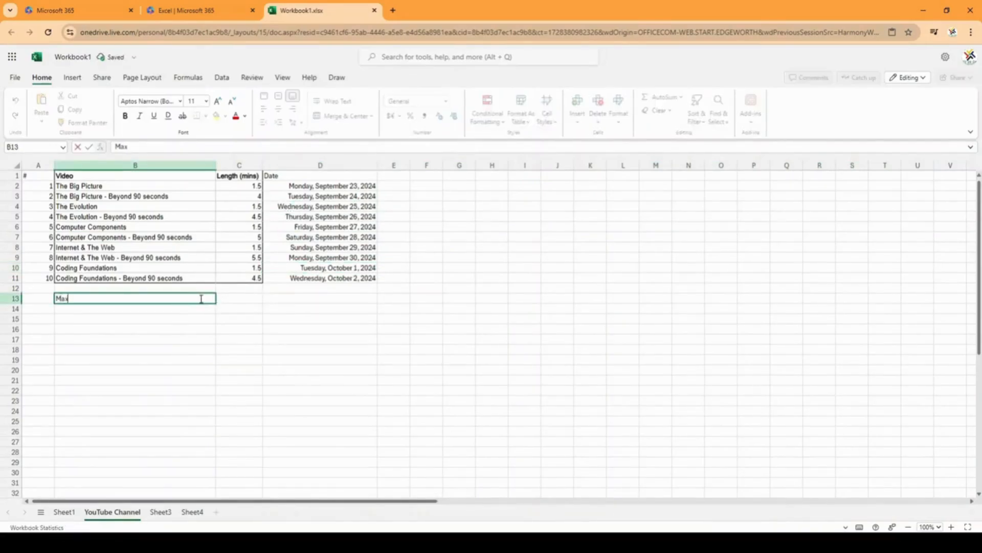
pyautogui.press('Return')
pyautogui.press('Up')
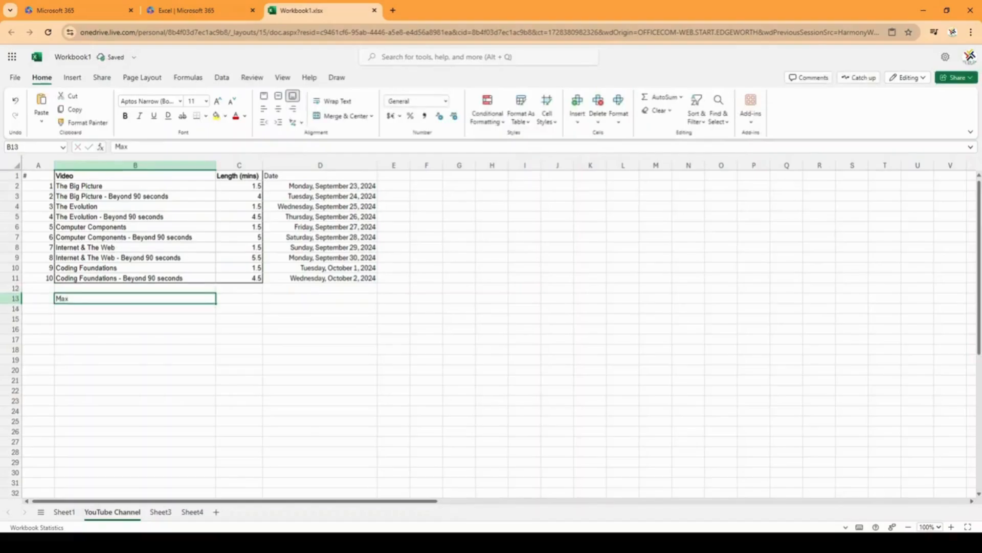
pyautogui.click(293, 110)
pyautogui.press('Down')
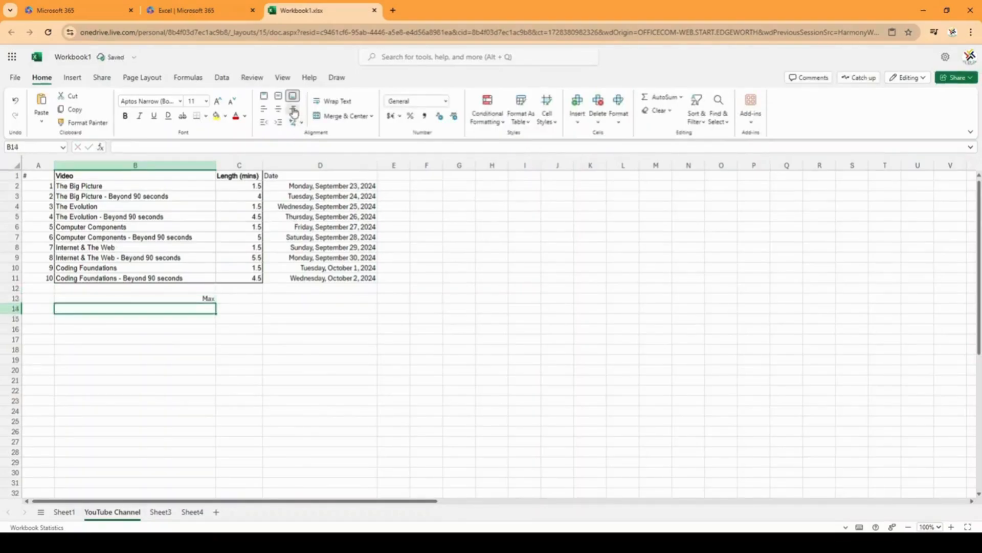
# Enter the labels Min, Count, Sum and Average in B14:B17 and right-align them.
pyautogui.write('Min')
pyautogui.press('Return')
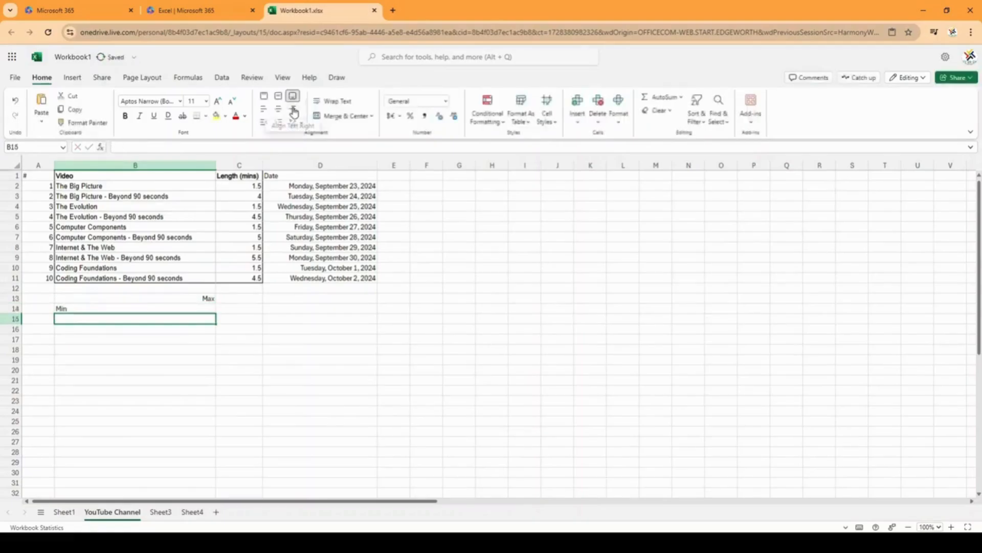
pyautogui.write('Count')
pyautogui.press('Return')
pyautogui.write('Sum')
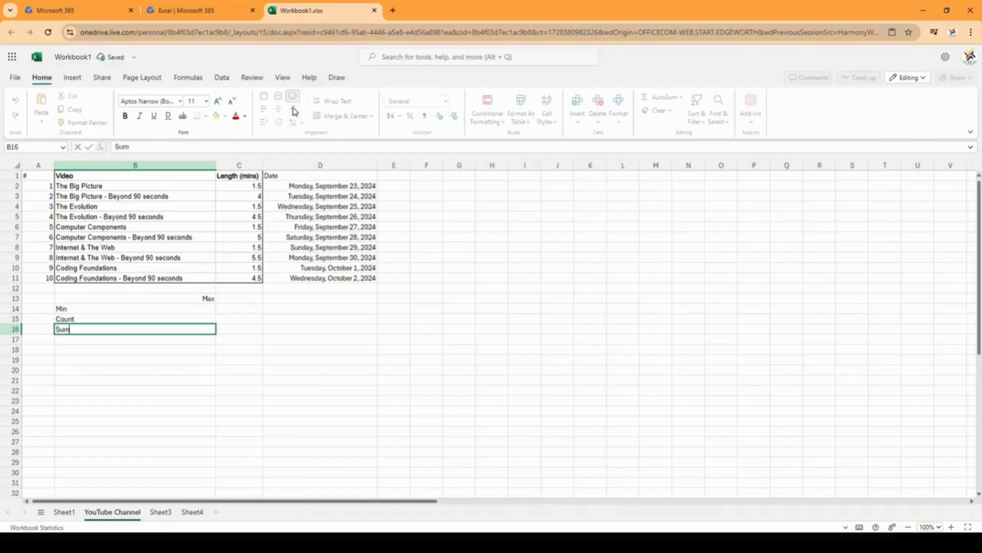
pyautogui.press('Return')
pyautogui.write('Average')
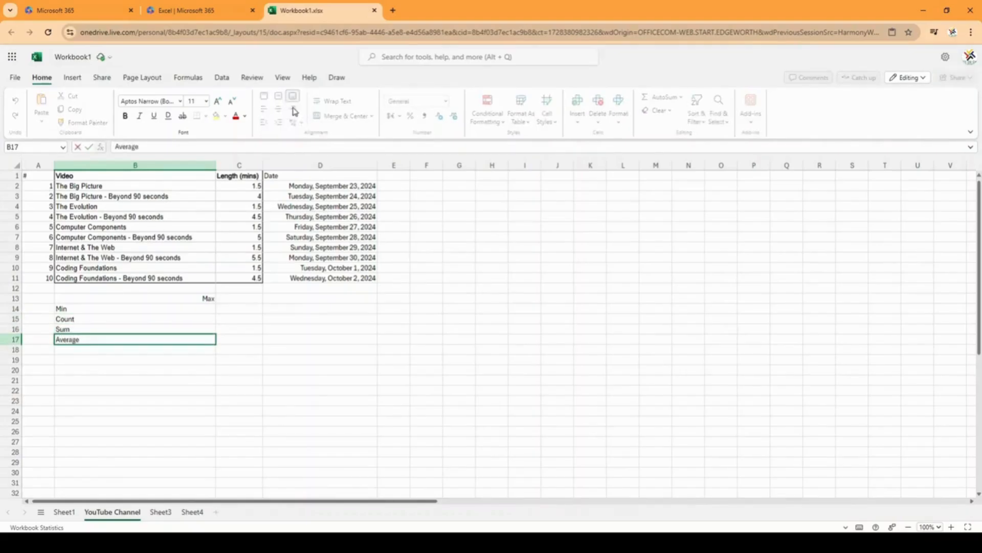
pyautogui.press('Return')
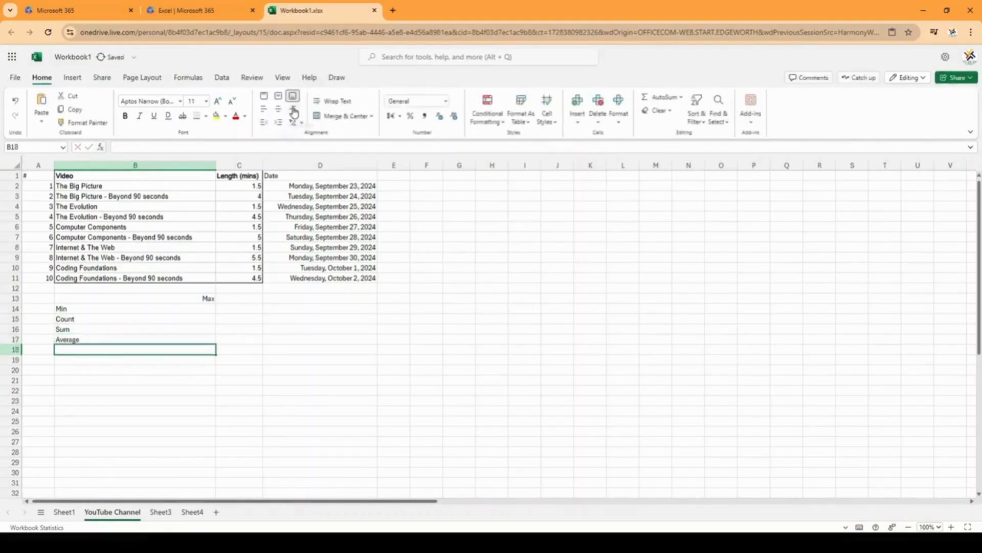
pyautogui.moveTo(191, 307); pyautogui.dragTo(191, 339)
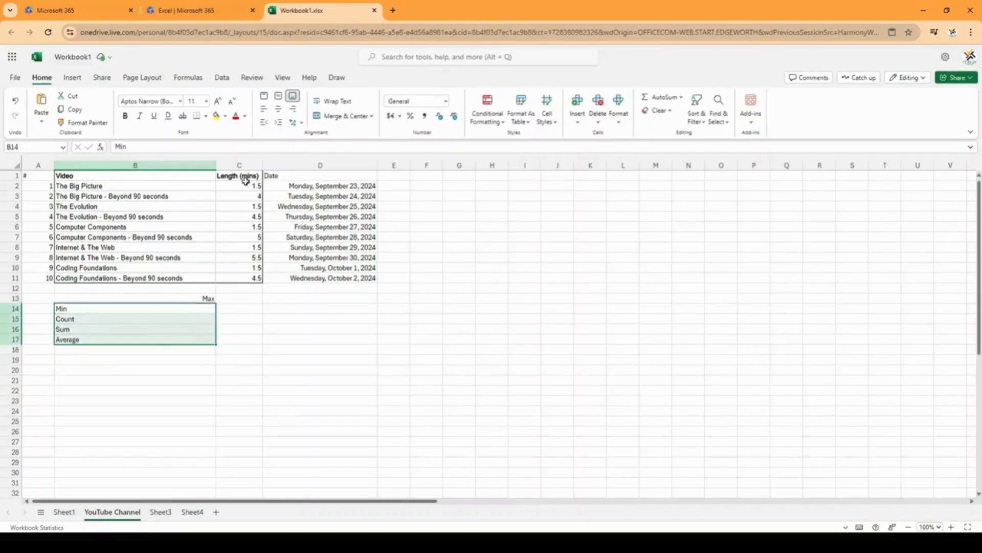
pyautogui.click(293, 108)
# Insert the suggested formulas =MAX(C2:C11) in C13 and =MIN(C2:C11) in C14 for the video lengths.
pyautogui.click(244, 301)
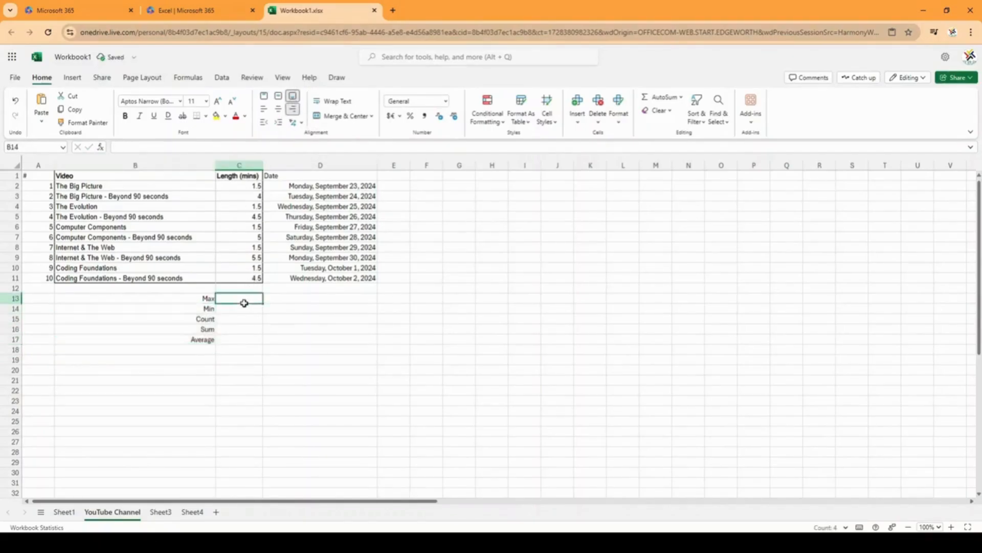
pyautogui.write('=')
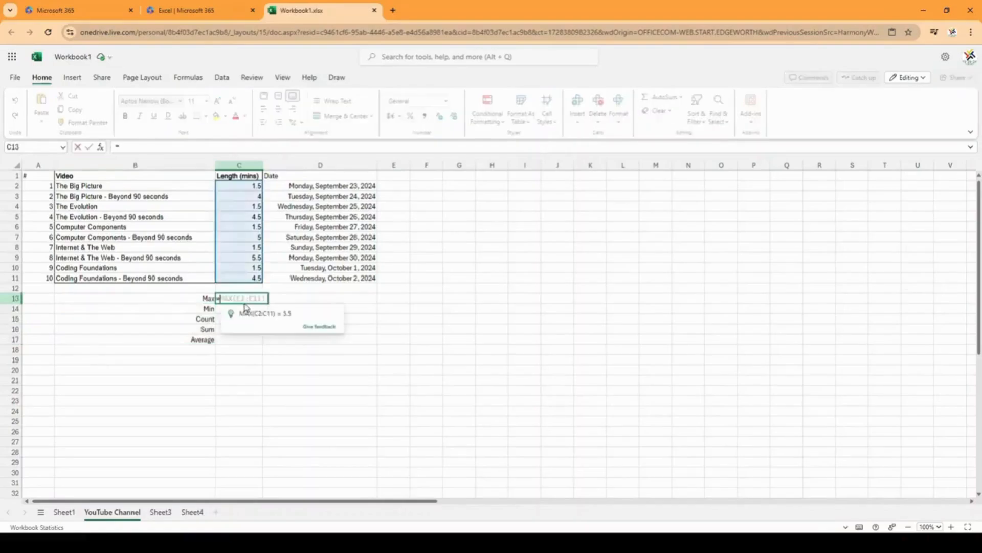
pyautogui.click(252, 320)
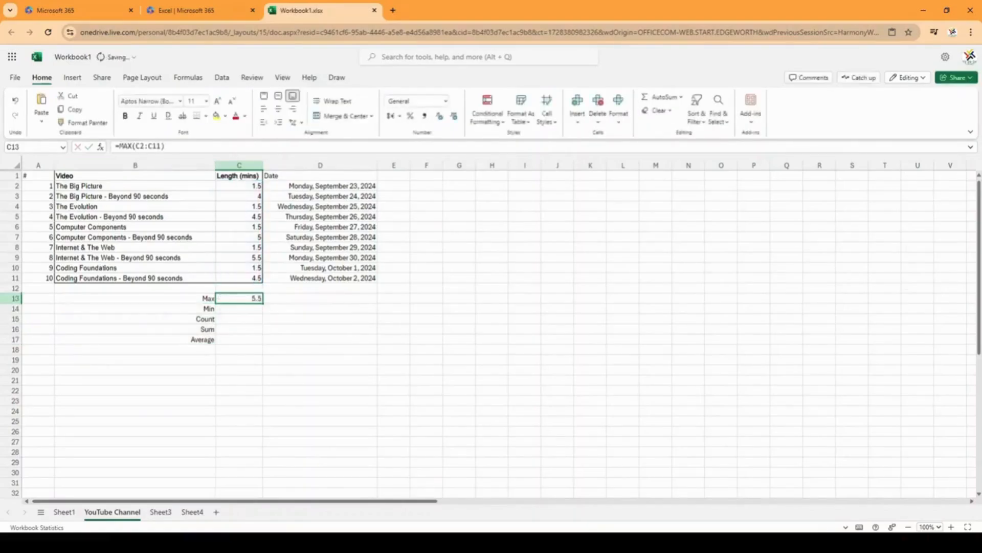
pyautogui.click(258, 312)
pyautogui.write('=')
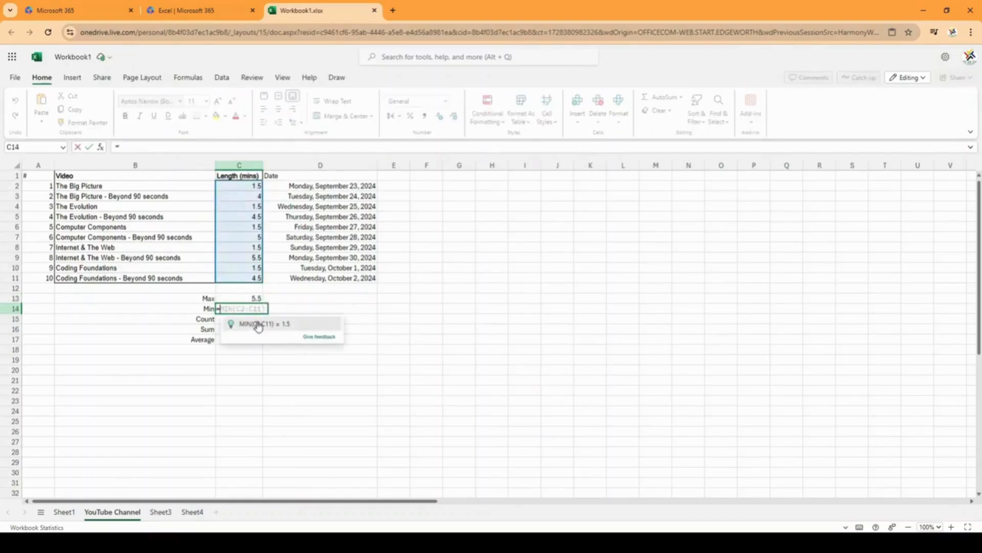
pyautogui.click(258, 324)
# Enter the suggested formula =COUNT(C2:C11) in C15 to count the video lengths.
pyautogui.click(246, 319)
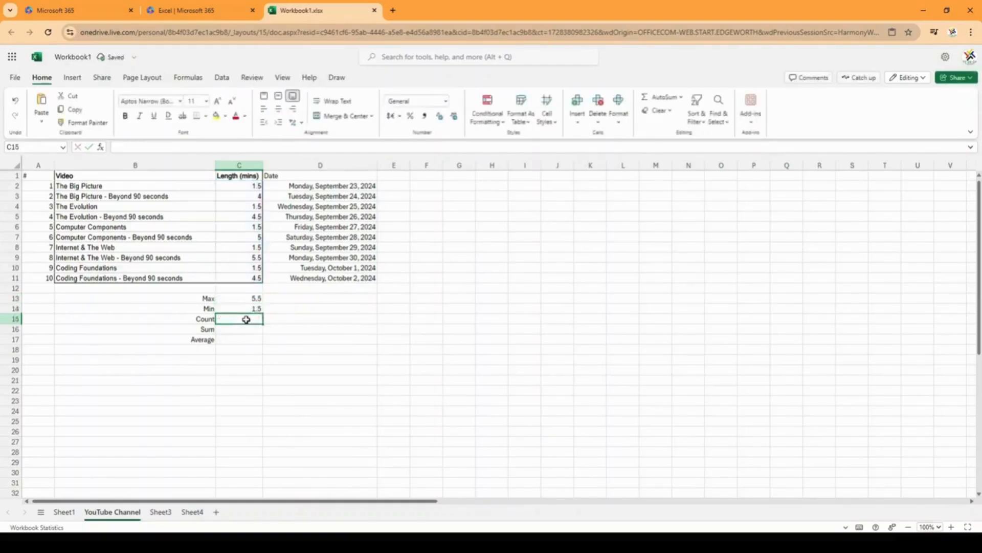
pyautogui.write('=c')
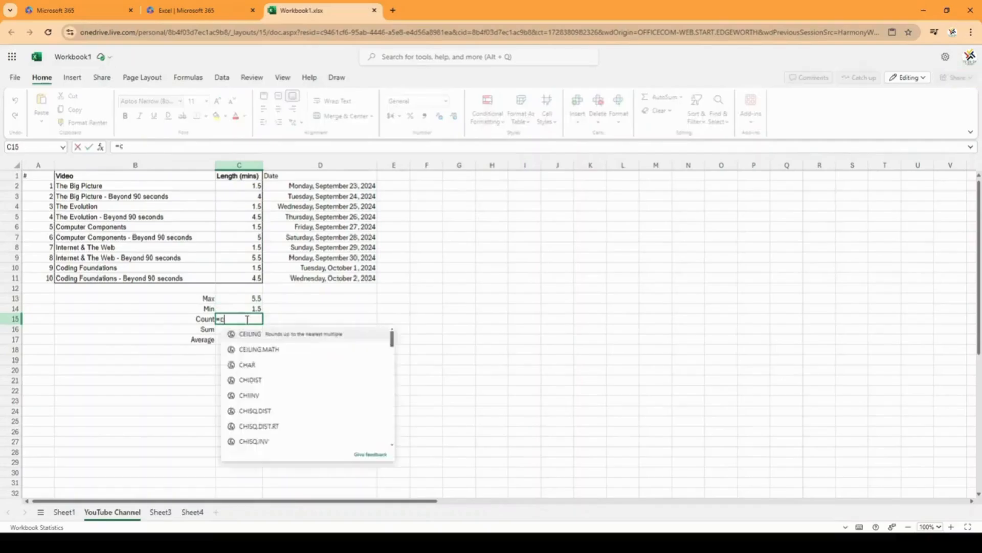
pyautogui.write('ount')
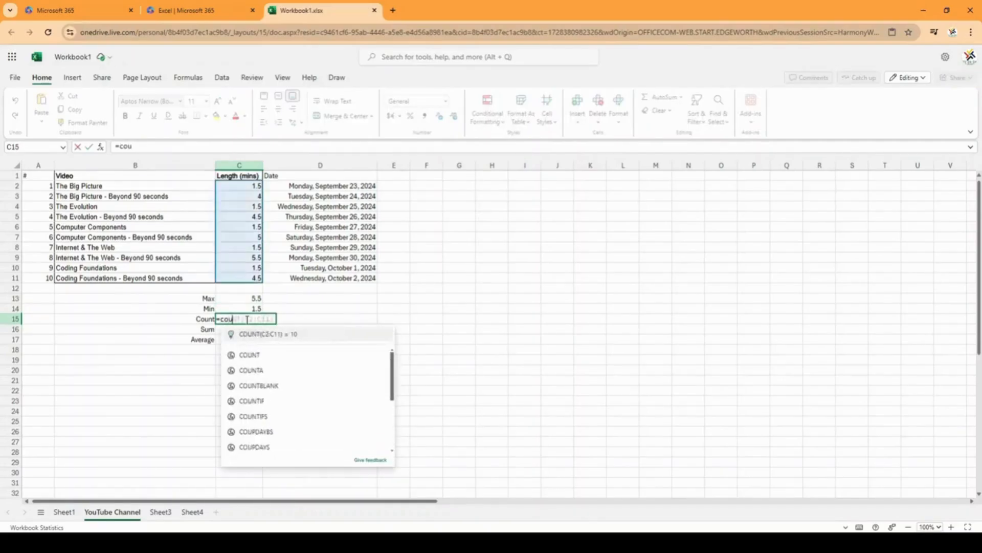
pyautogui.click(257, 335)
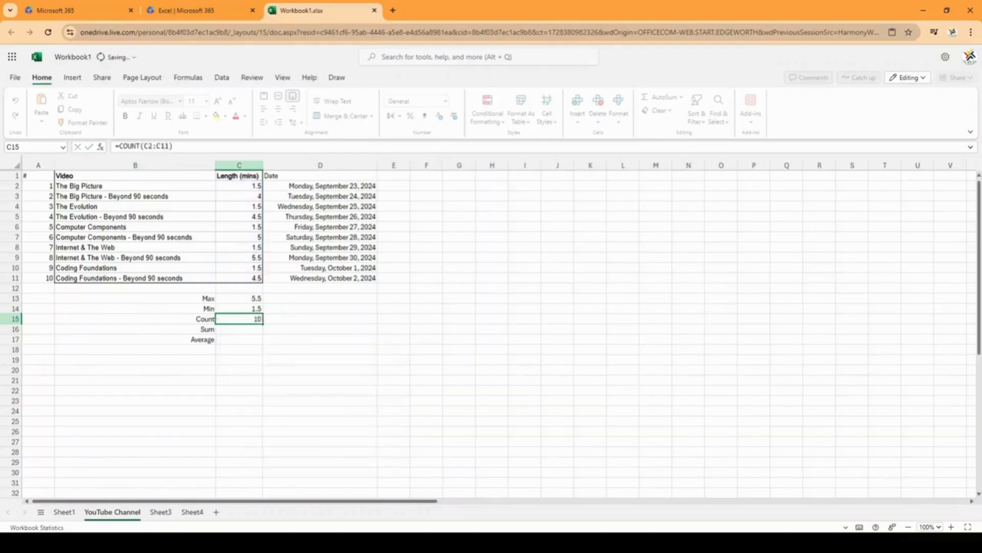
# Sum the video lengths in C16 using AutoSum with the range changed to C2:C11.
pyautogui.click(247, 330)
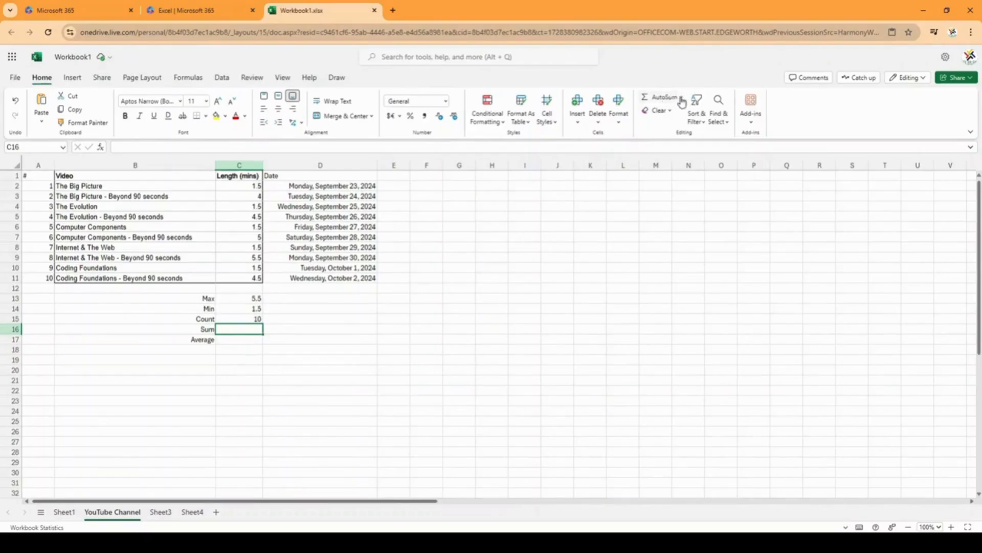
pyautogui.click(681, 98)
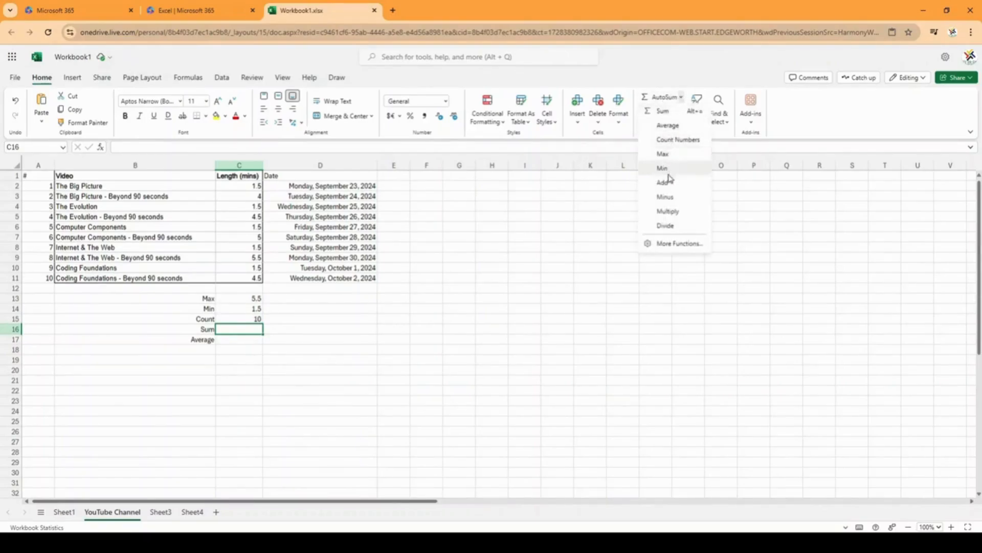
pyautogui.click(670, 116)
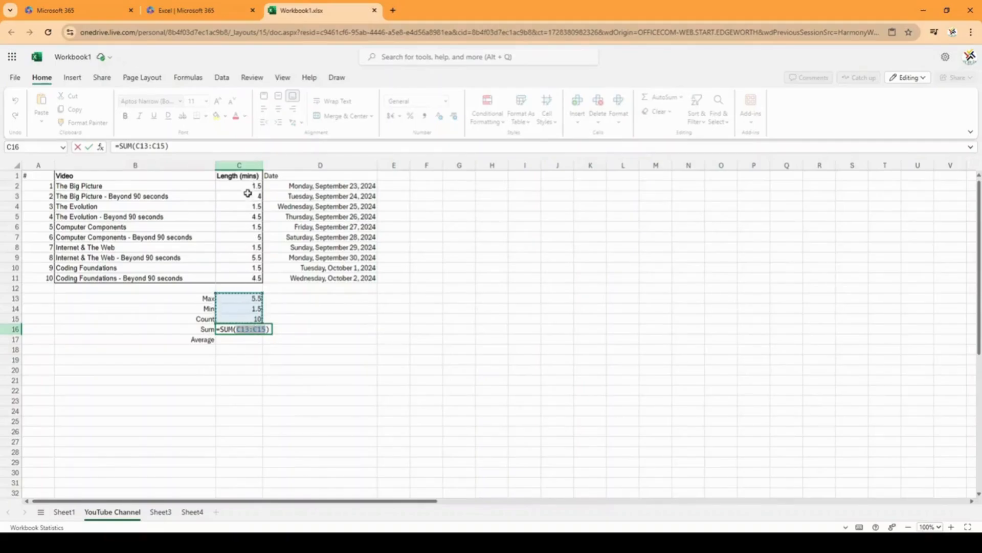
pyautogui.moveTo(248, 185); pyautogui.dragTo(253, 278)
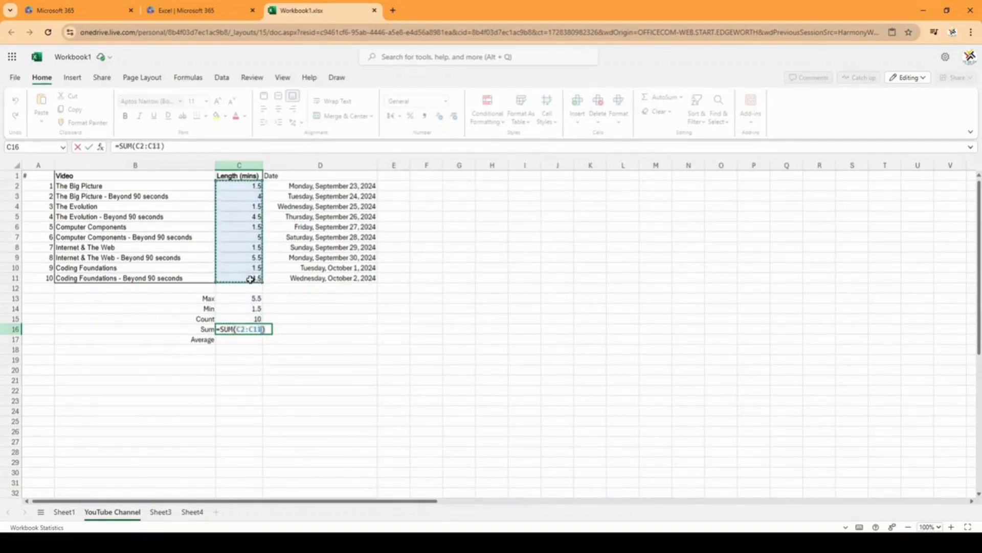
pyautogui.moveTo(244, 330); pyautogui.dragTo(259, 329)
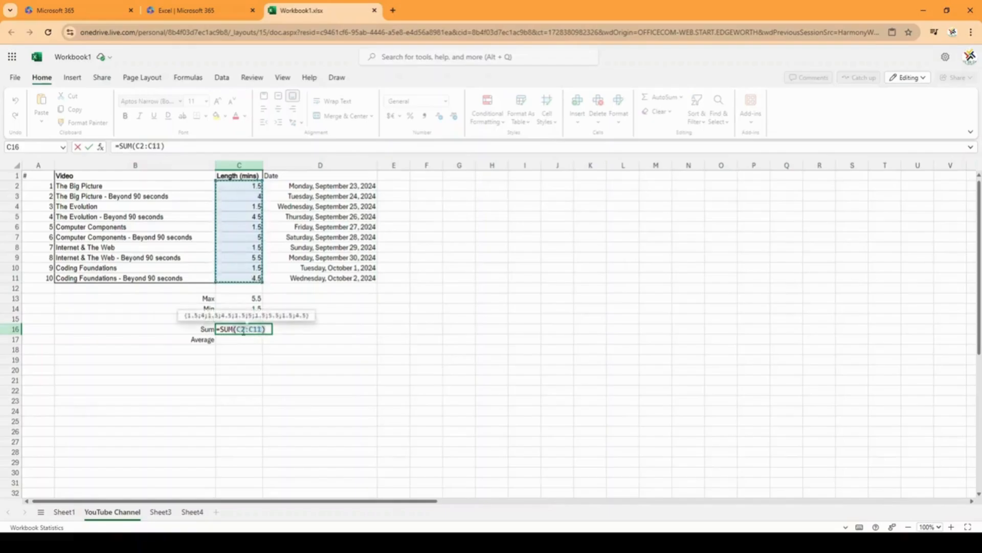
pyautogui.press('Return')
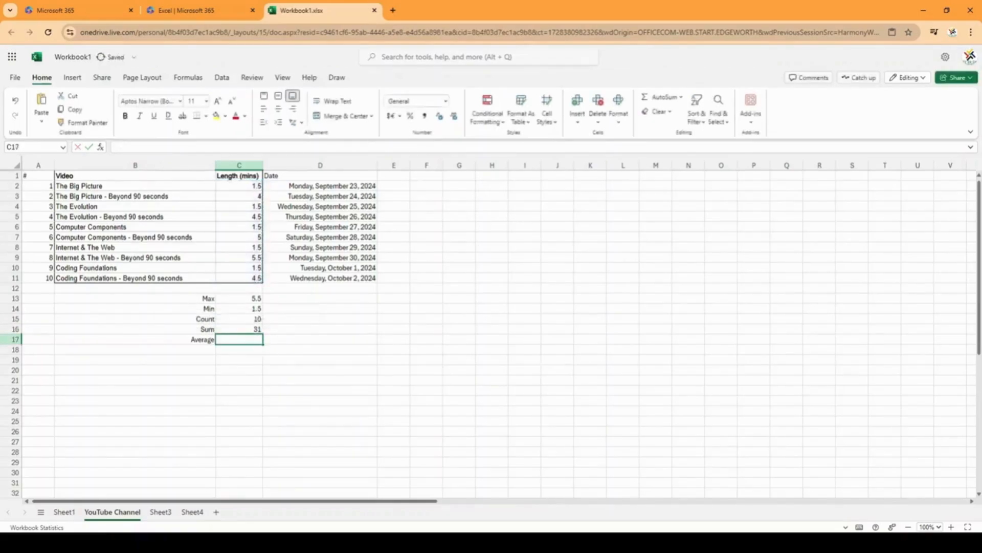
# Insert the suggested AVERAGE formula in C17 and correct its range to cover only the video lengths, C2:C11.
pyautogui.write('=av')
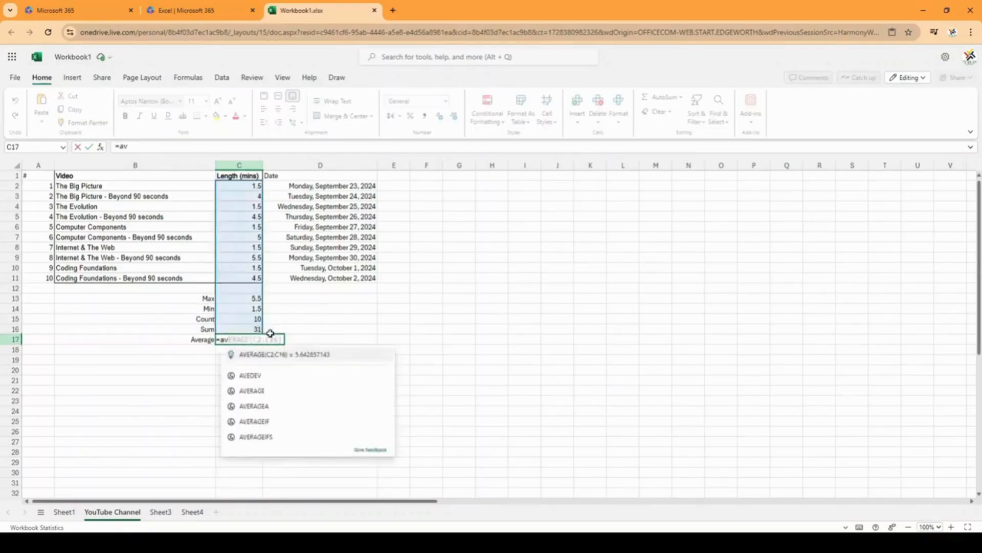
pyautogui.click(279, 355)
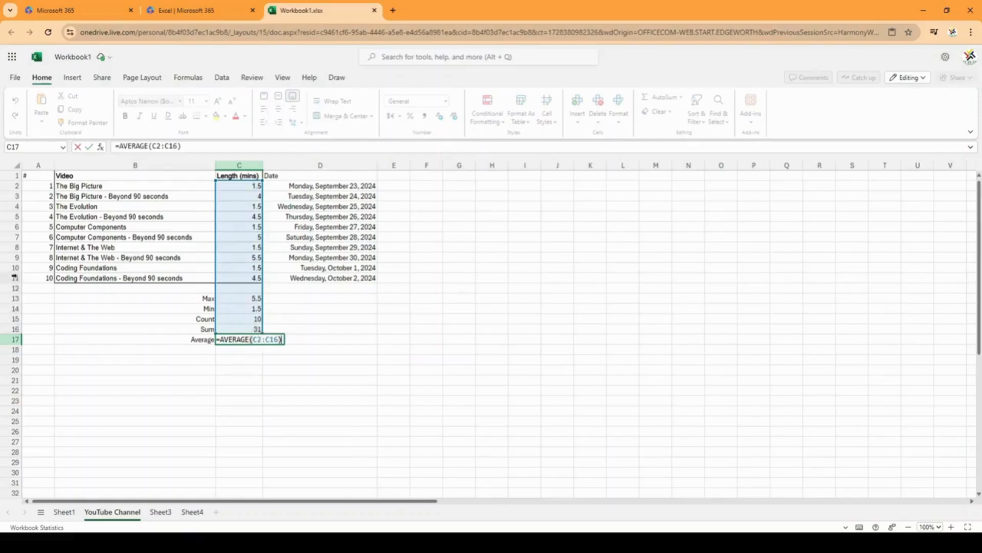
pyautogui.click(278, 339)
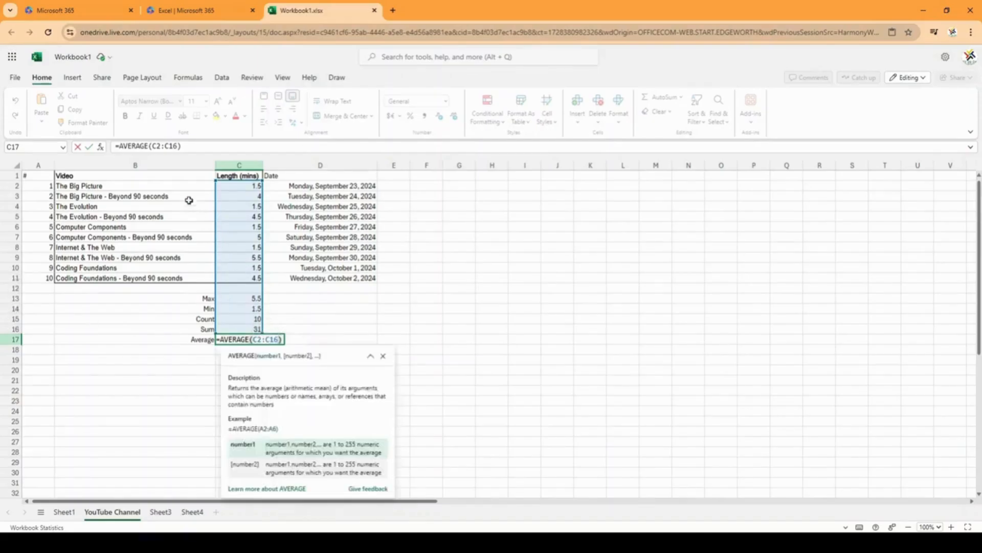
pyautogui.click(178, 146)
pyautogui.press('BackSpace')
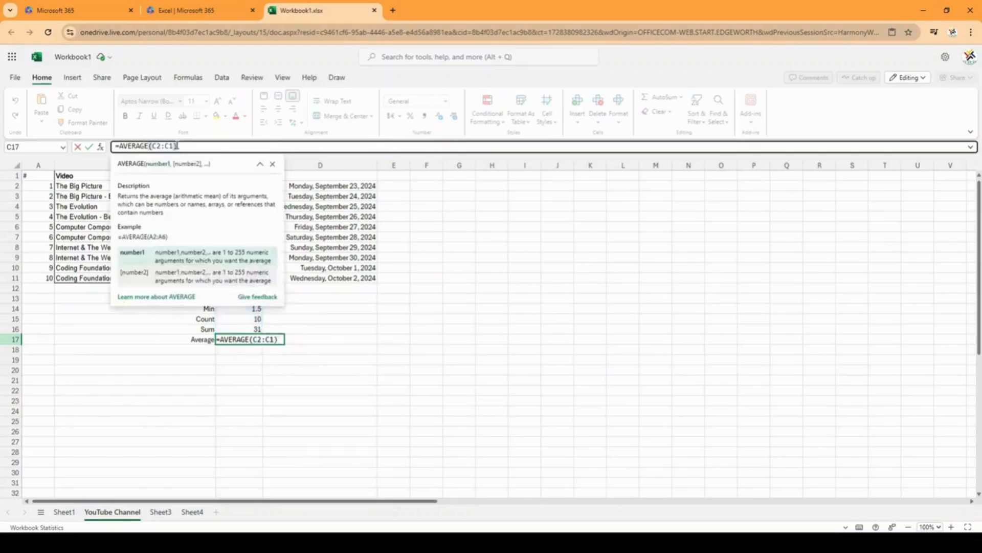
pyautogui.press('Return')
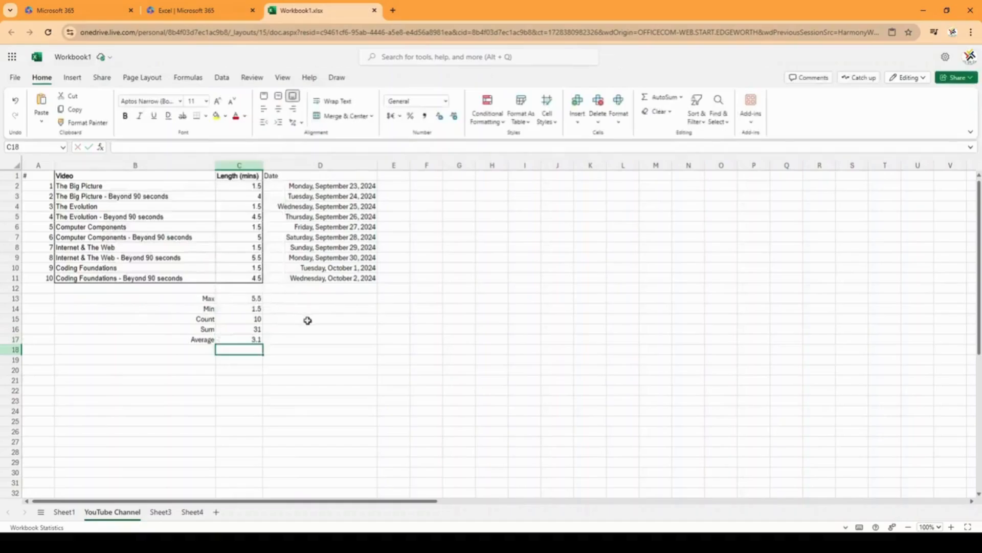
# Select the video lengths C2:C11 and add Max and Min to the statistics displayed in the status bar.
pyautogui.moveTo(246, 186); pyautogui.dragTo(254, 278)
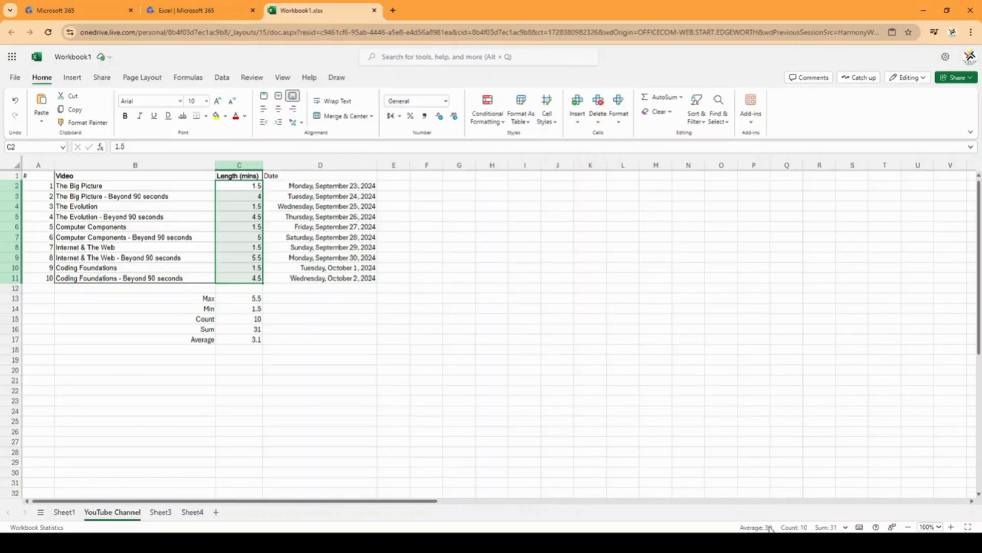
pyautogui.click(846, 527)
pyautogui.click(870, 498)
pyautogui.click(846, 526)
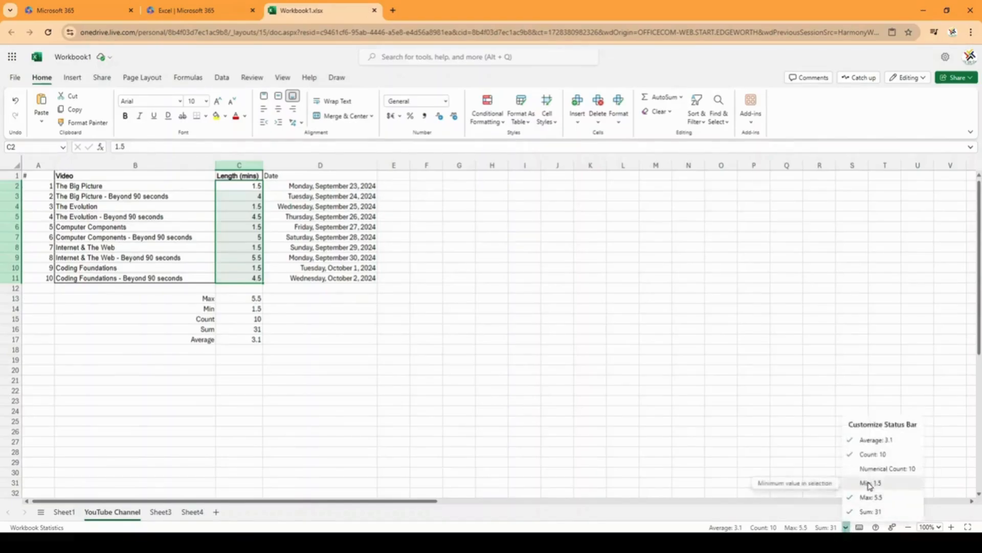
pyautogui.click(866, 484)
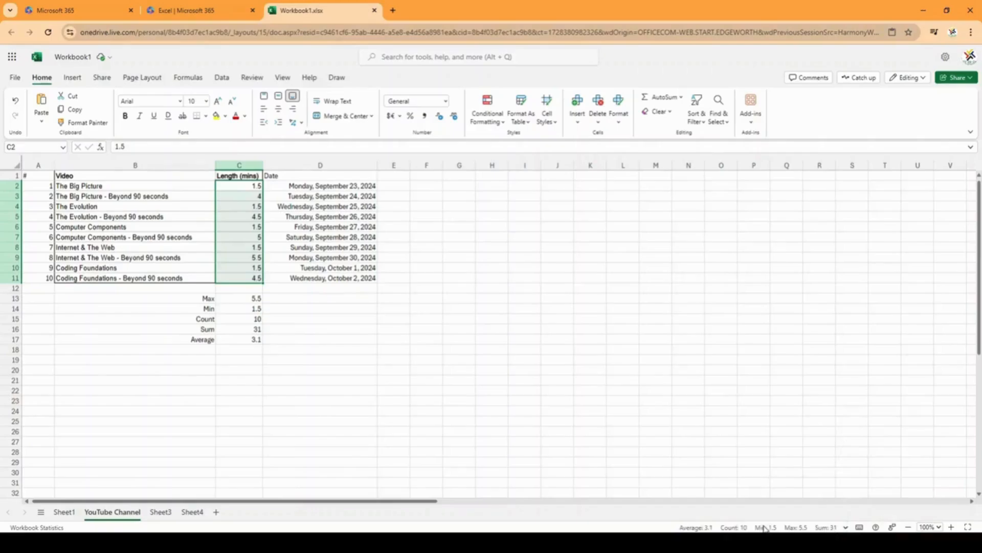
pyautogui.click(305, 310)
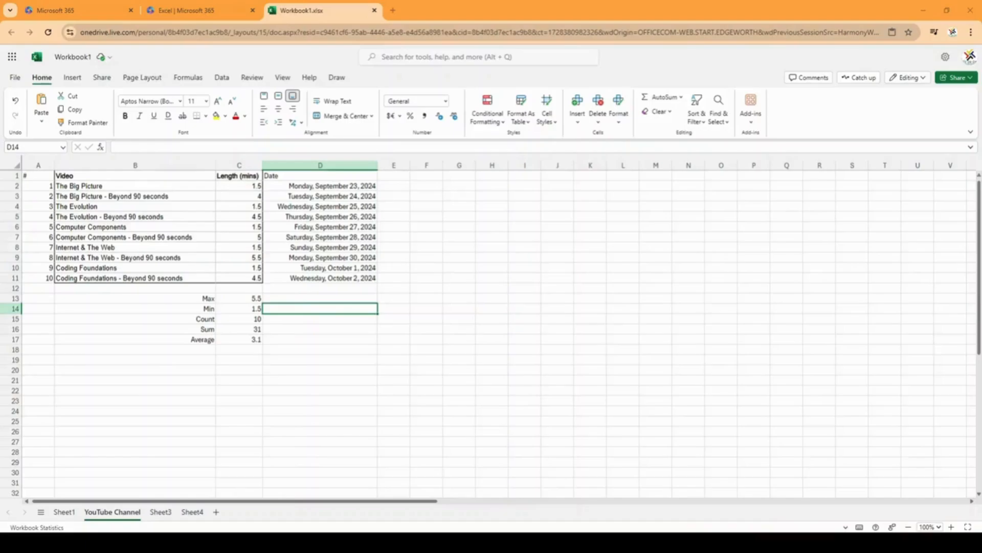
# Enter the letters P, E, M, D, A and S one per cell down E21:E26.
pyautogui.click(174, 401)
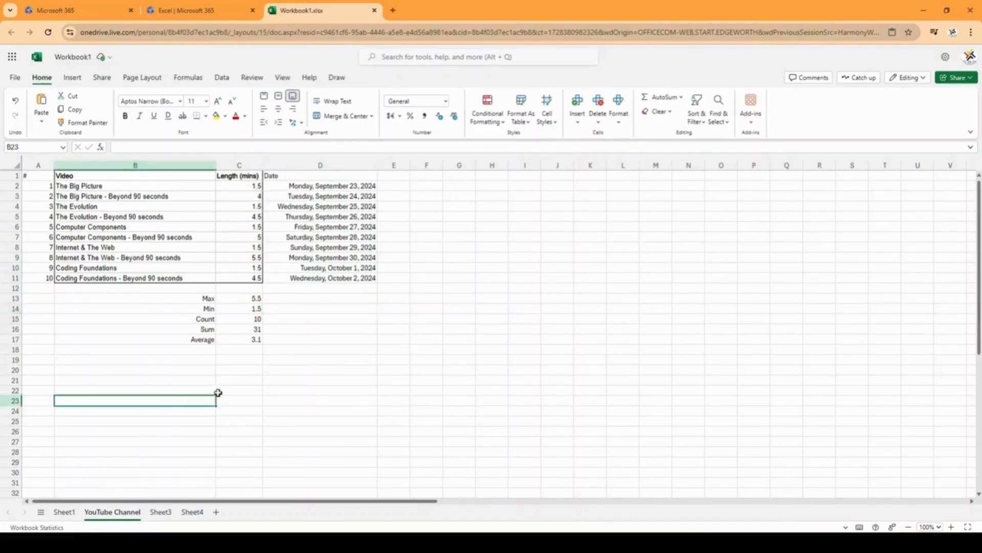
pyautogui.click(401, 382)
pyautogui.write('P')
pyautogui.press('Return')
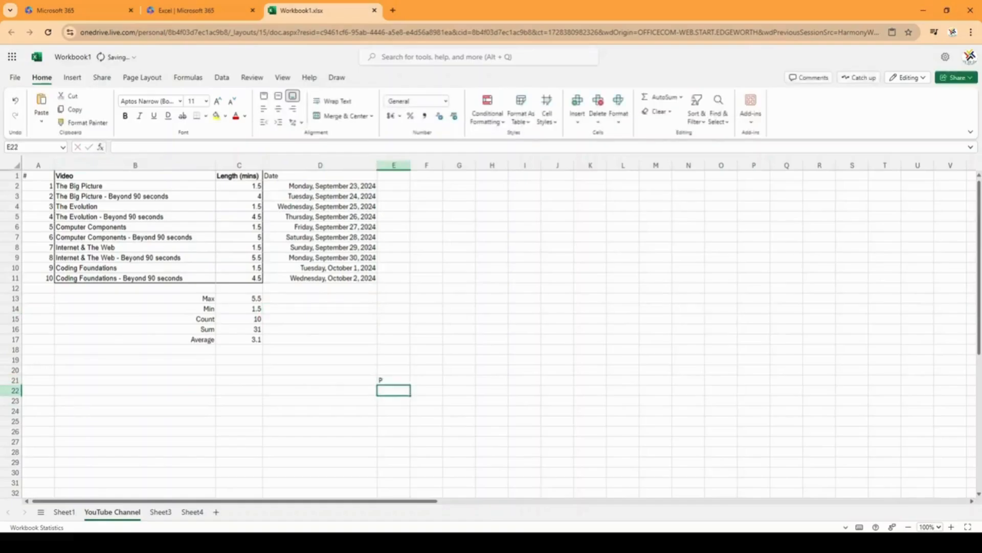
pyautogui.write('E')
pyautogui.press('Return')
pyautogui.write('M')
pyautogui.press('Return')
pyautogui.write('D')
pyautogui.press('Return')
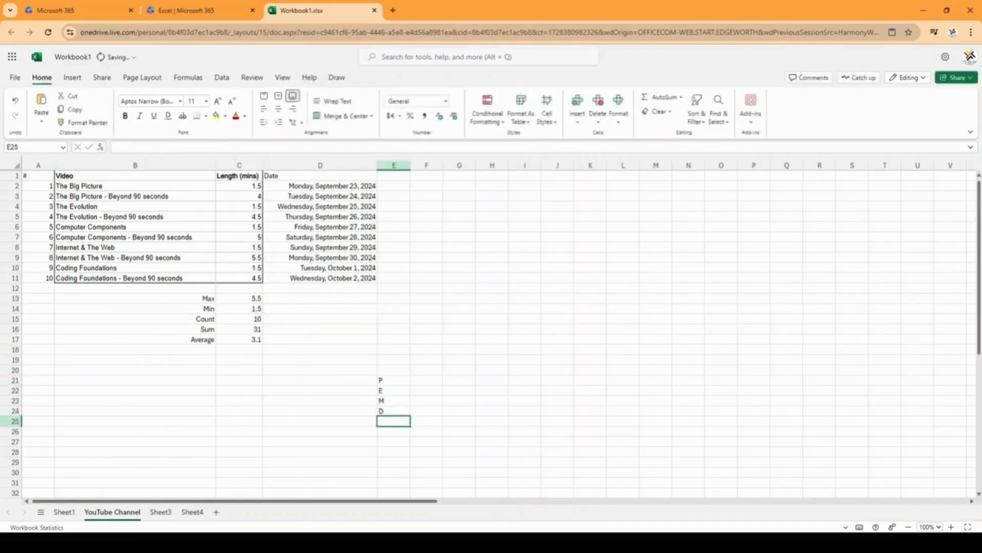
pyautogui.write('A')
pyautogui.press('Return')
pyautogui.write('S')
# Enter the letters B, O, D, M, A and S one per cell down F21:F26.
pyautogui.click(434, 380)
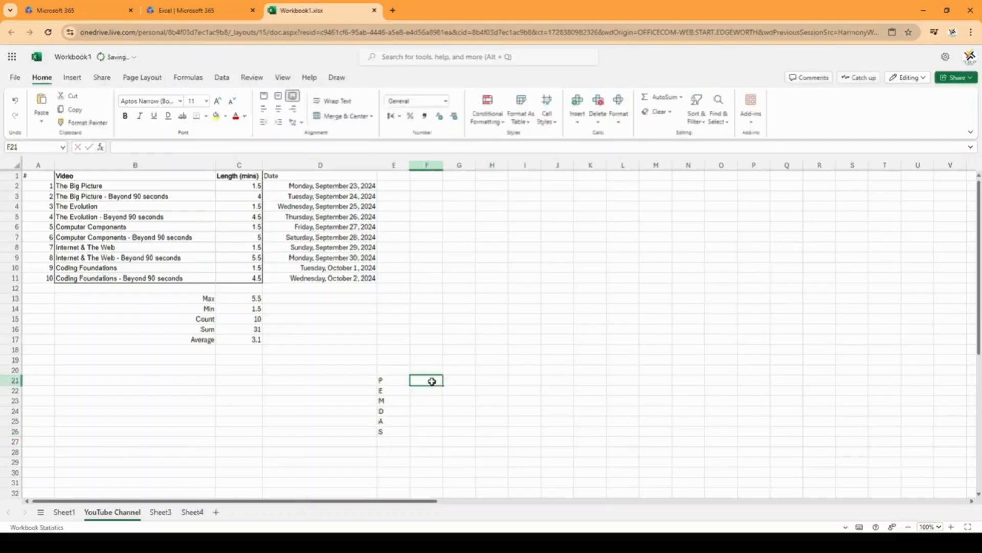
pyautogui.write('B')
pyautogui.press('Return')
pyautogui.write('O')
pyautogui.press('Return')
pyautogui.write('D')
pyautogui.press('Return')
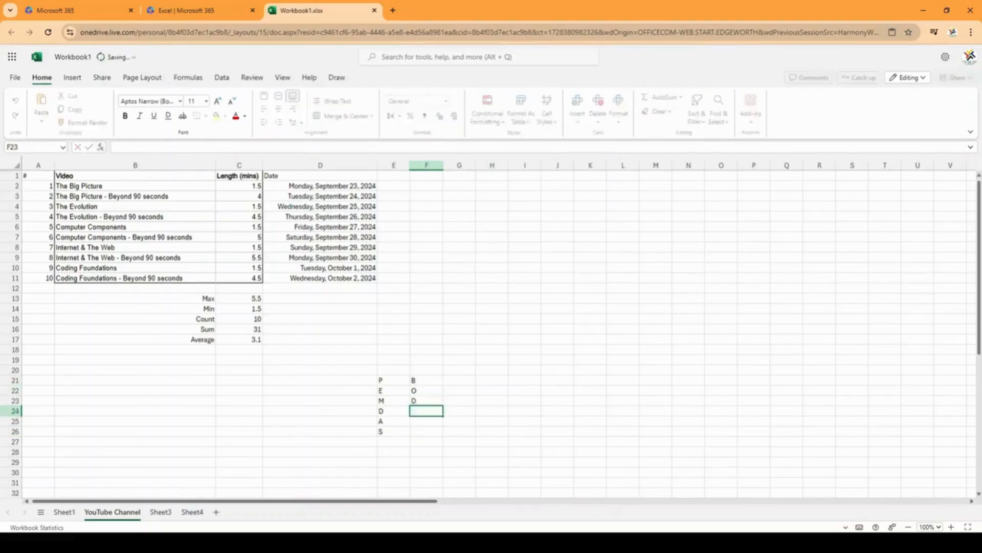
pyautogui.write('M')
pyautogui.press('Return')
pyautogui.write('A')
pyautogui.press('Return')
pyautogui.write('S')
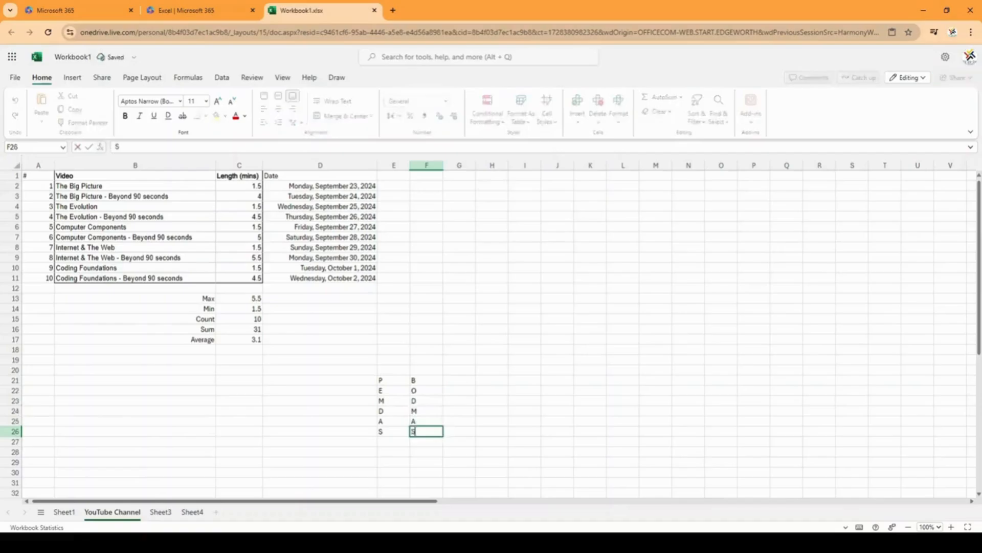
pyautogui.press('Return')
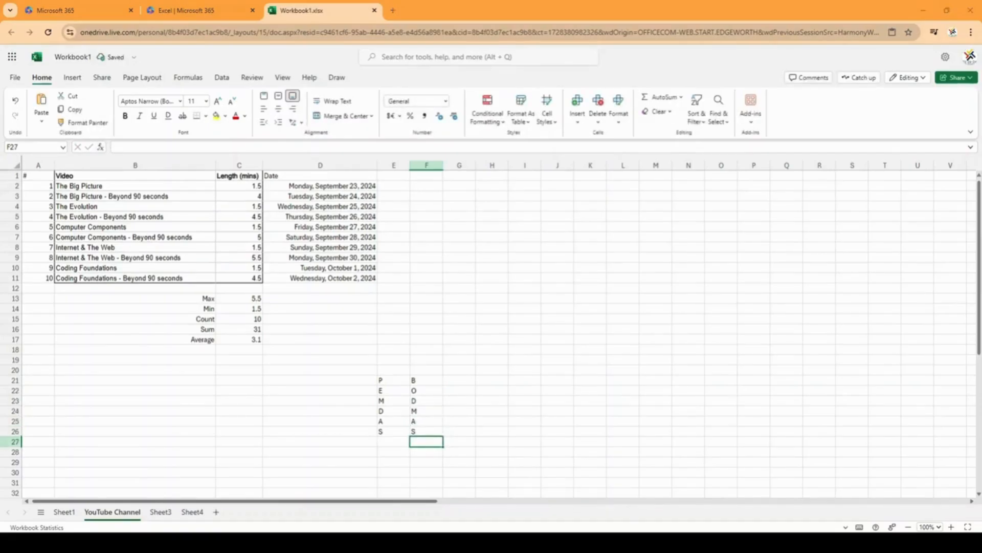